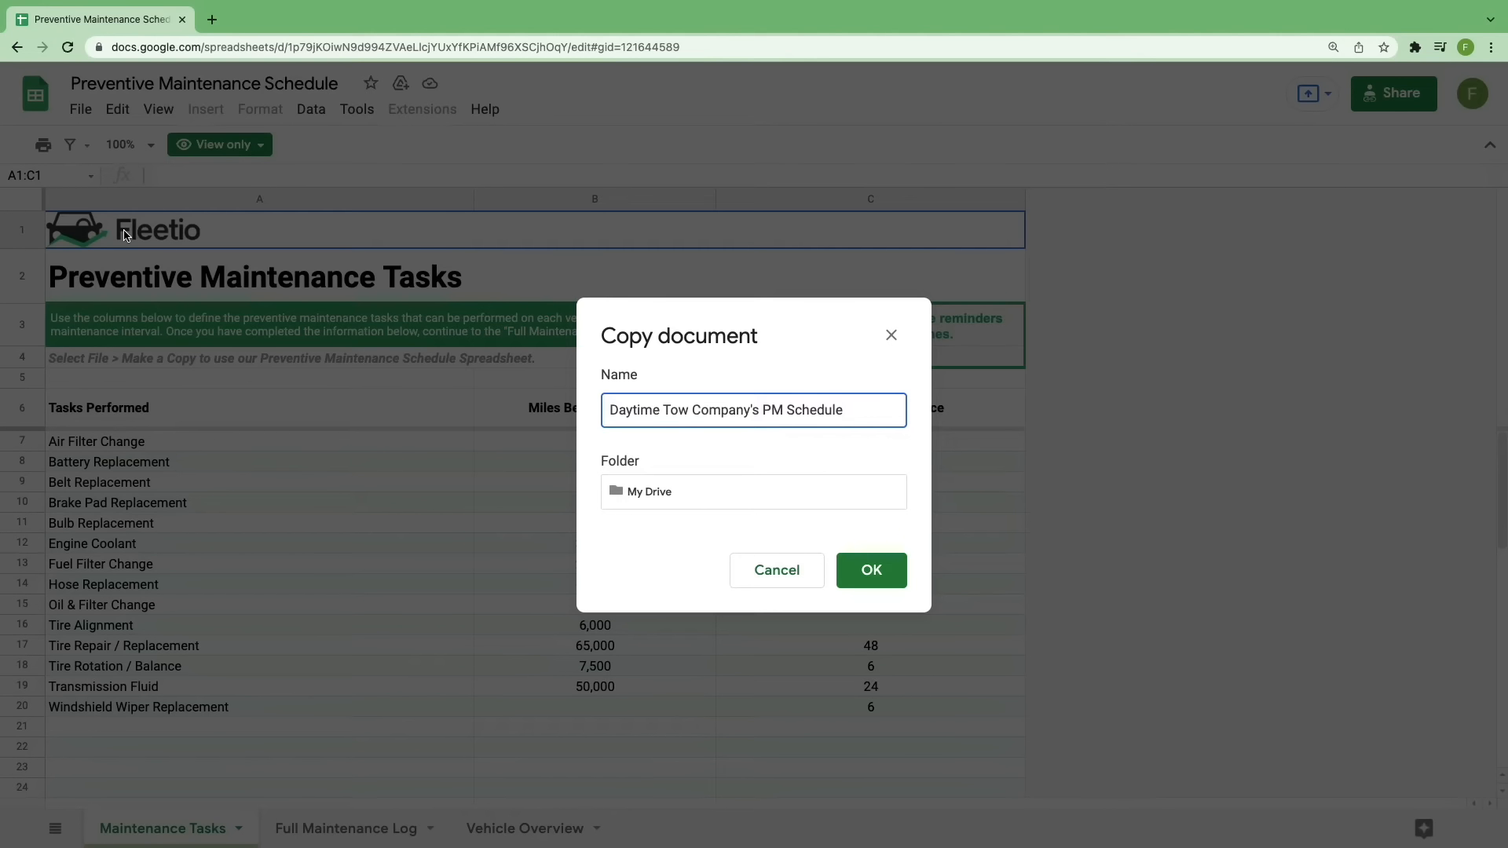
- Create a copy of the document in My Drive named "Daytime Tow Company's PM Schedule 2022"
type("2022")
left_click(878, 580)
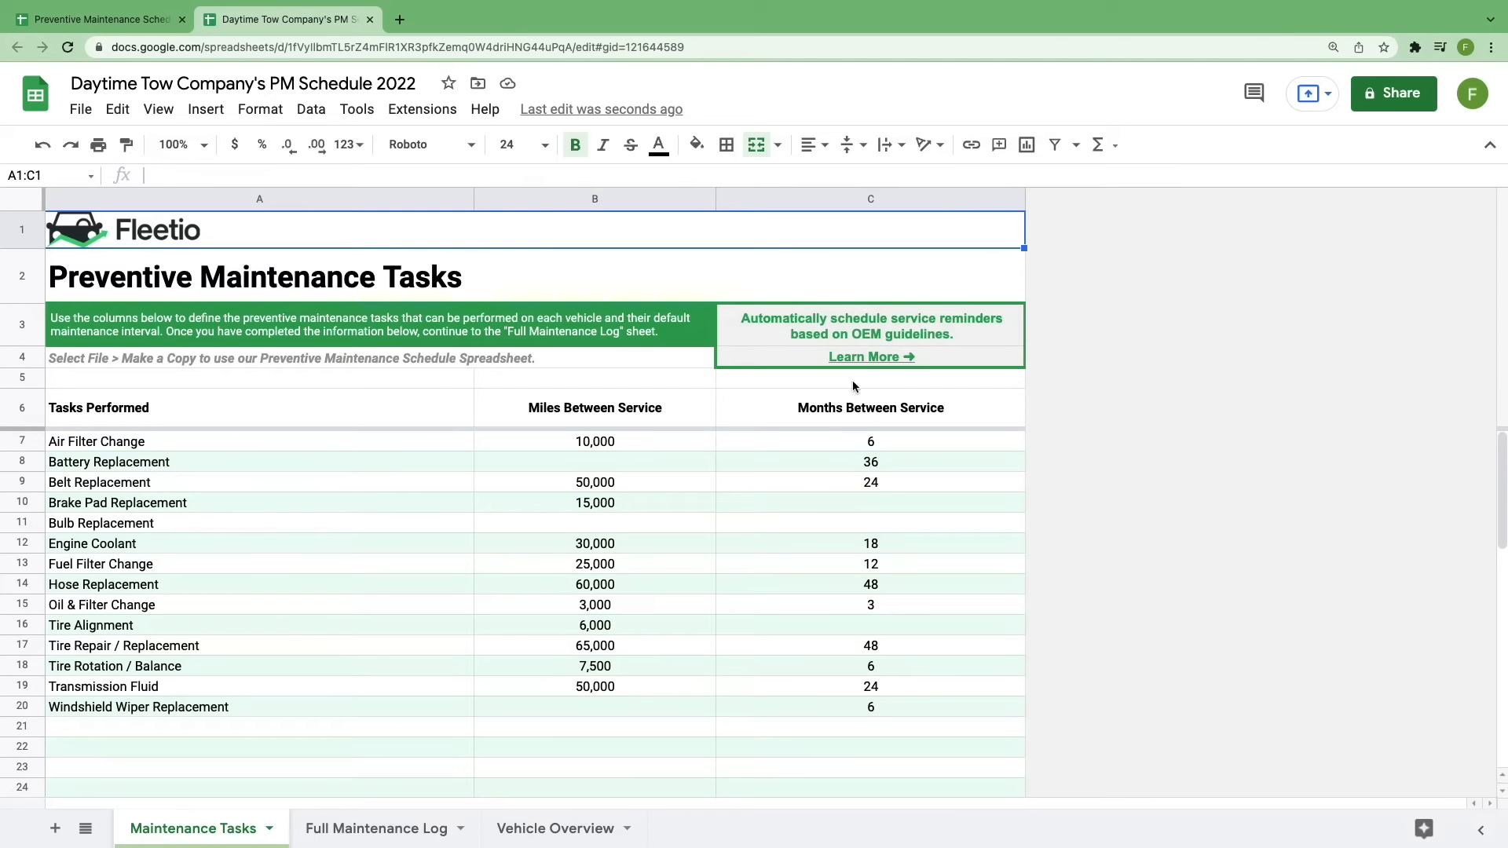
- Change the spreadsheet's sharing to anyone with the link as viewer and copy the share link
left_click(1395, 100)
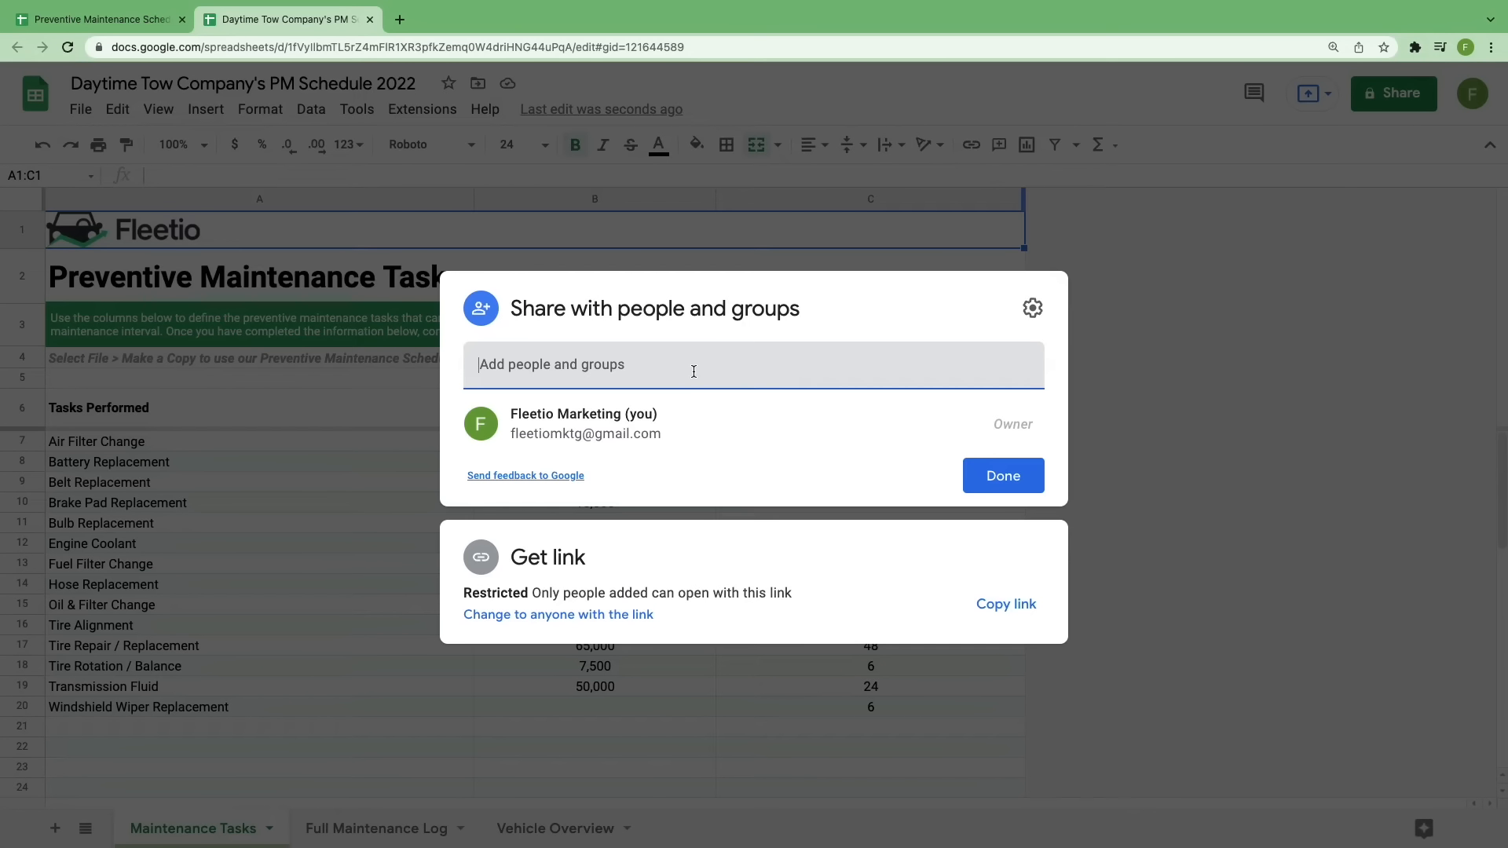
left_click(627, 617)
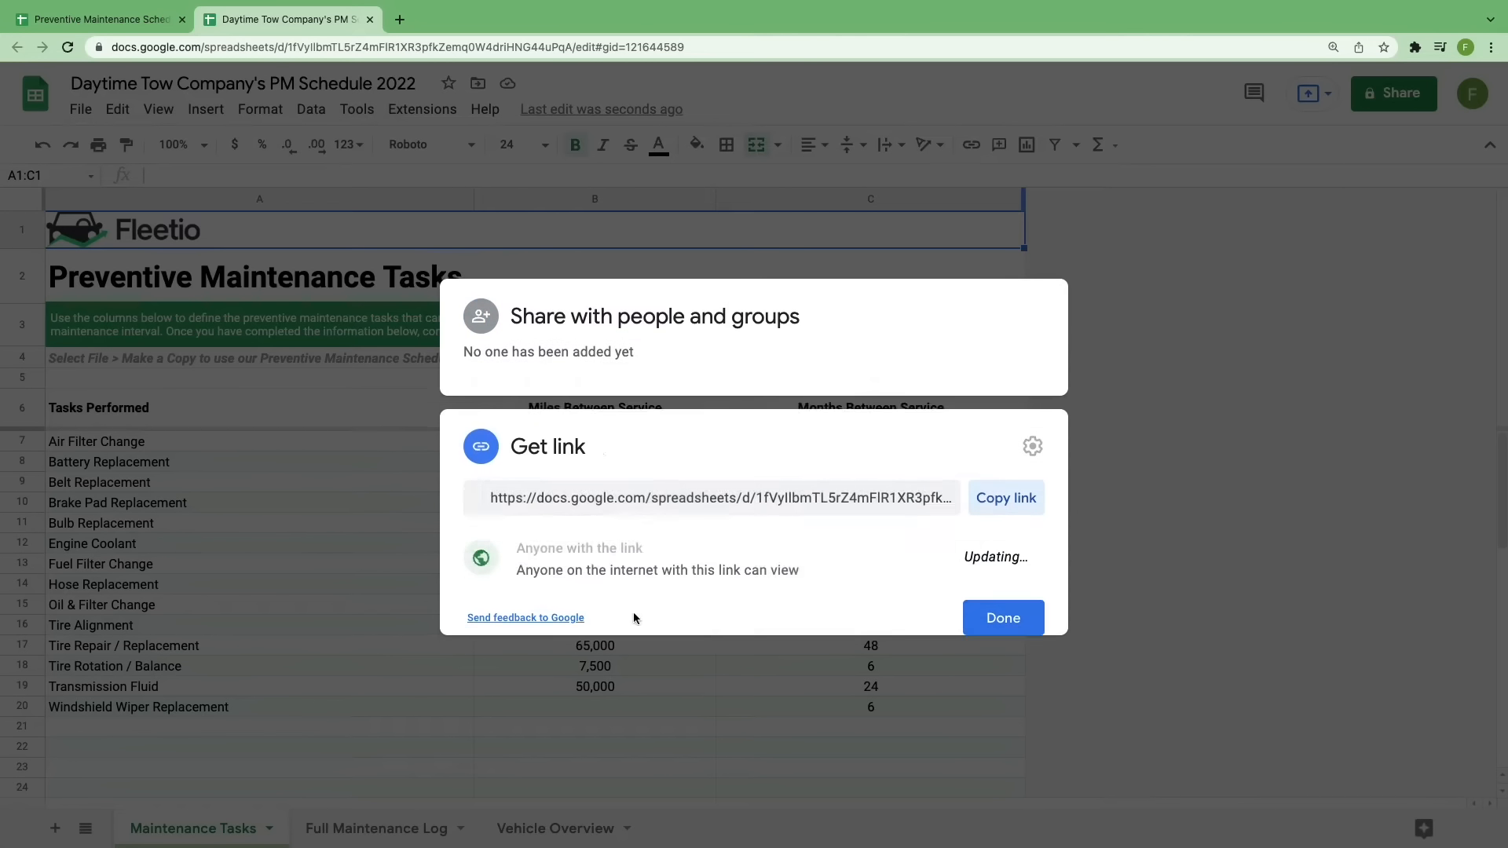
left_click(1007, 487)
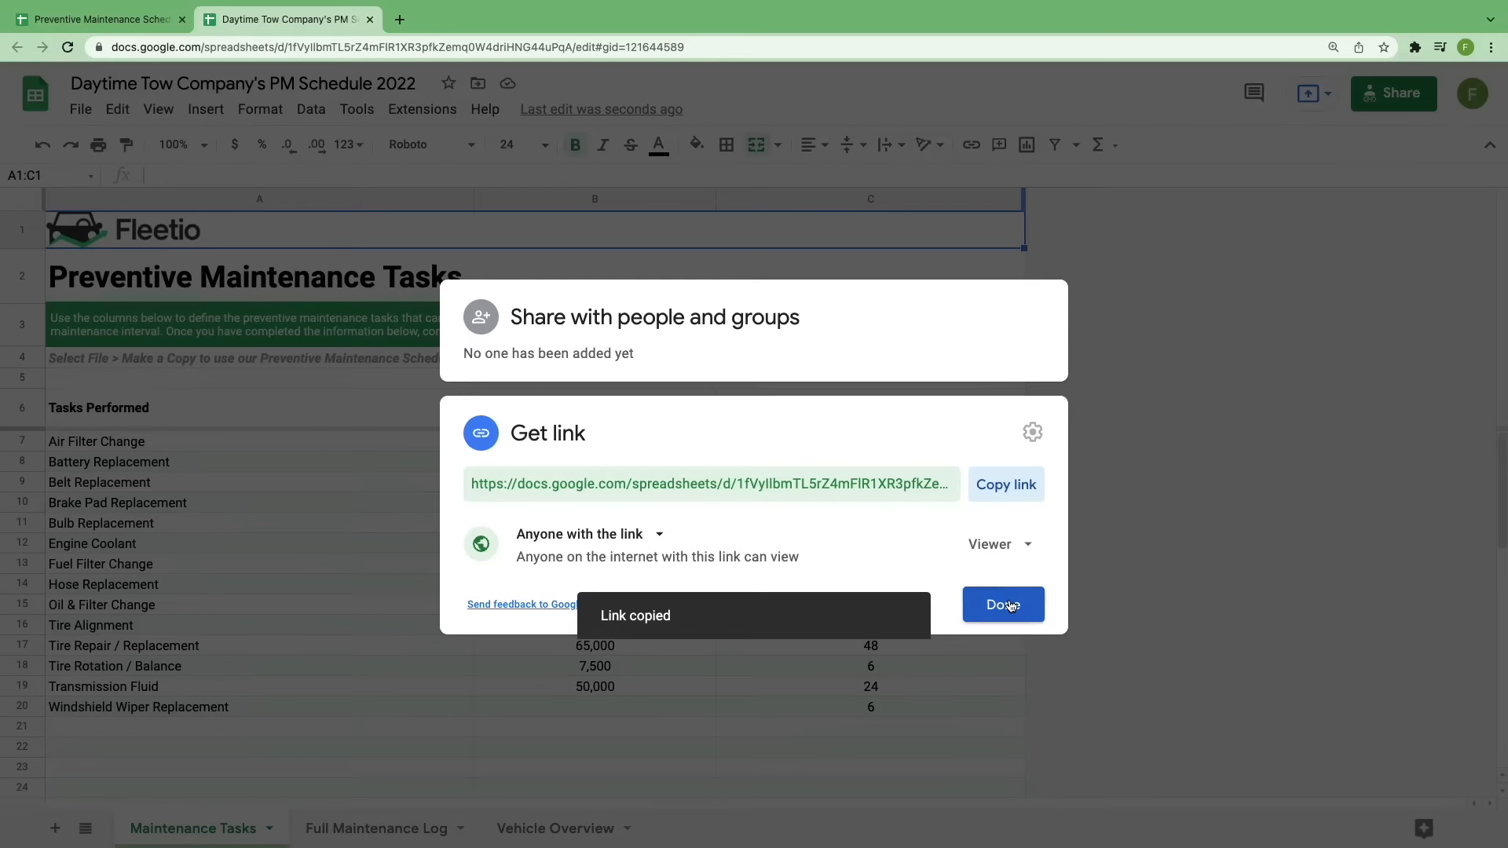
left_click(1008, 600)
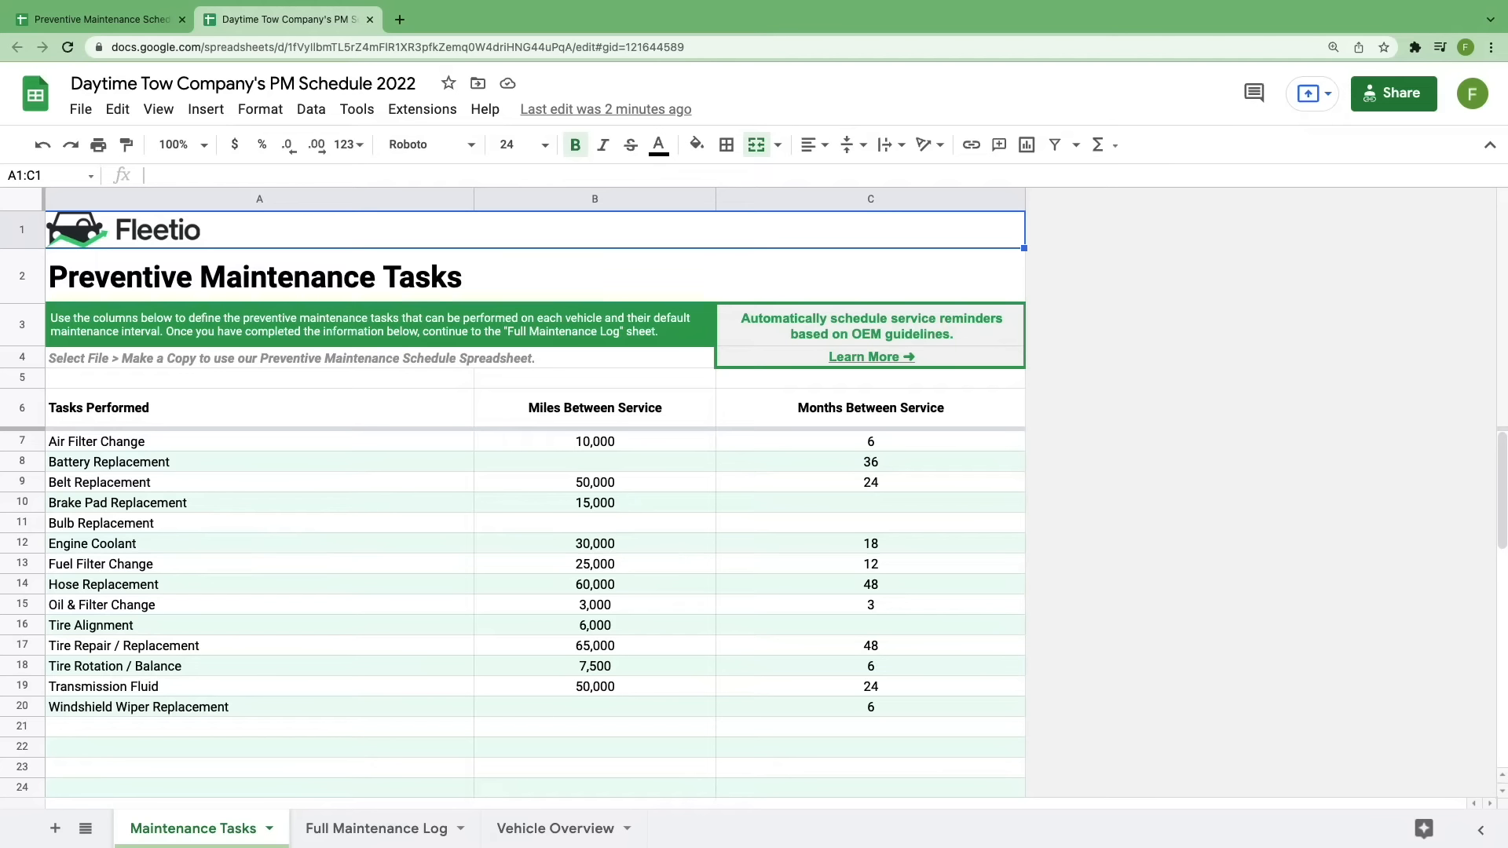
- Look over the Maintenance Tasks, Full Maintenance Log and Vehicle Overview sheets in order
left_click(205, 830)
left_click(411, 843)
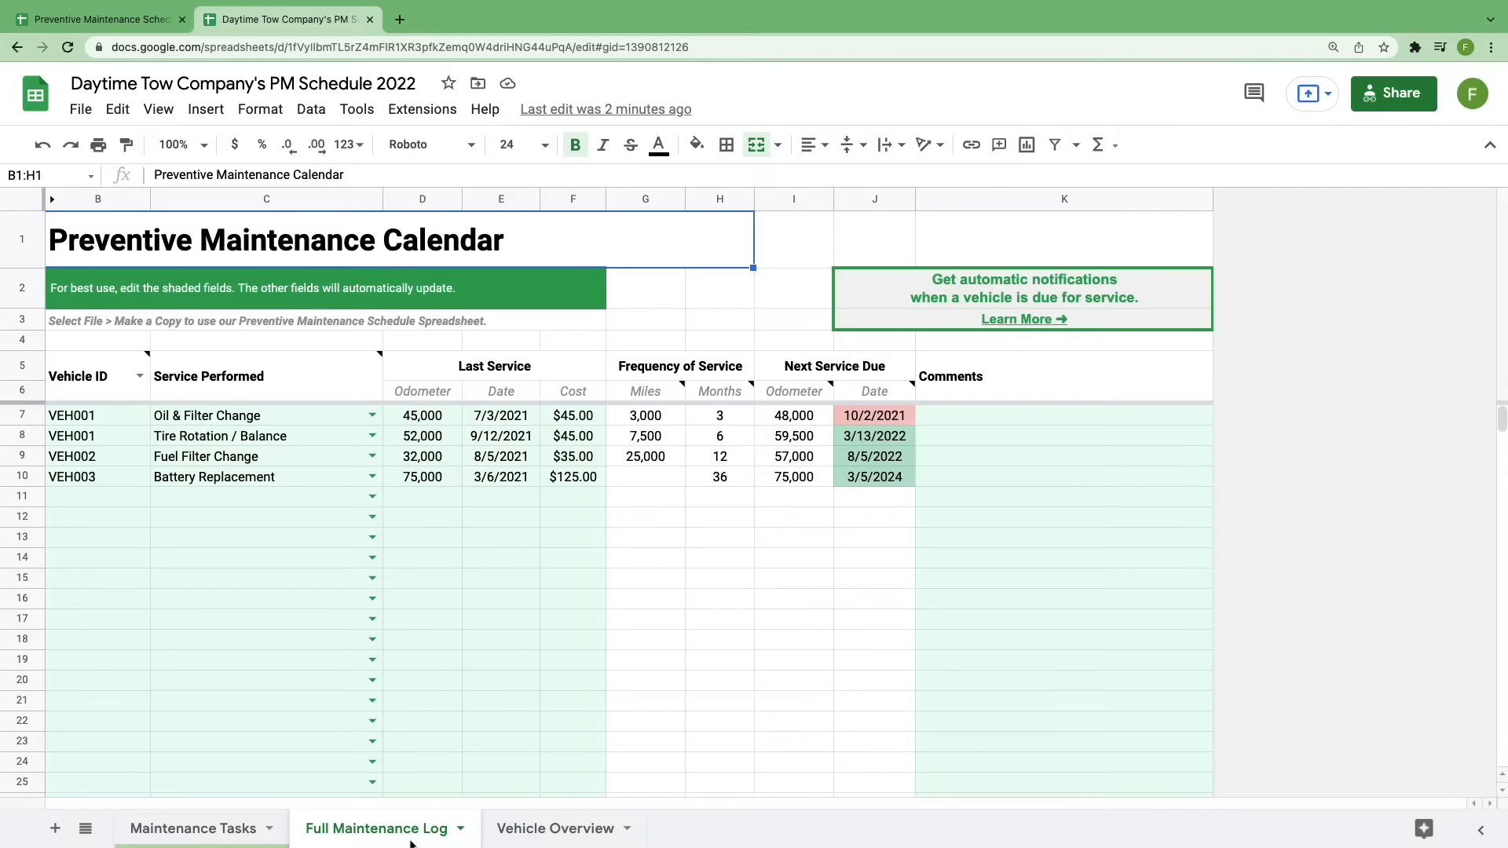
left_click(543, 832)
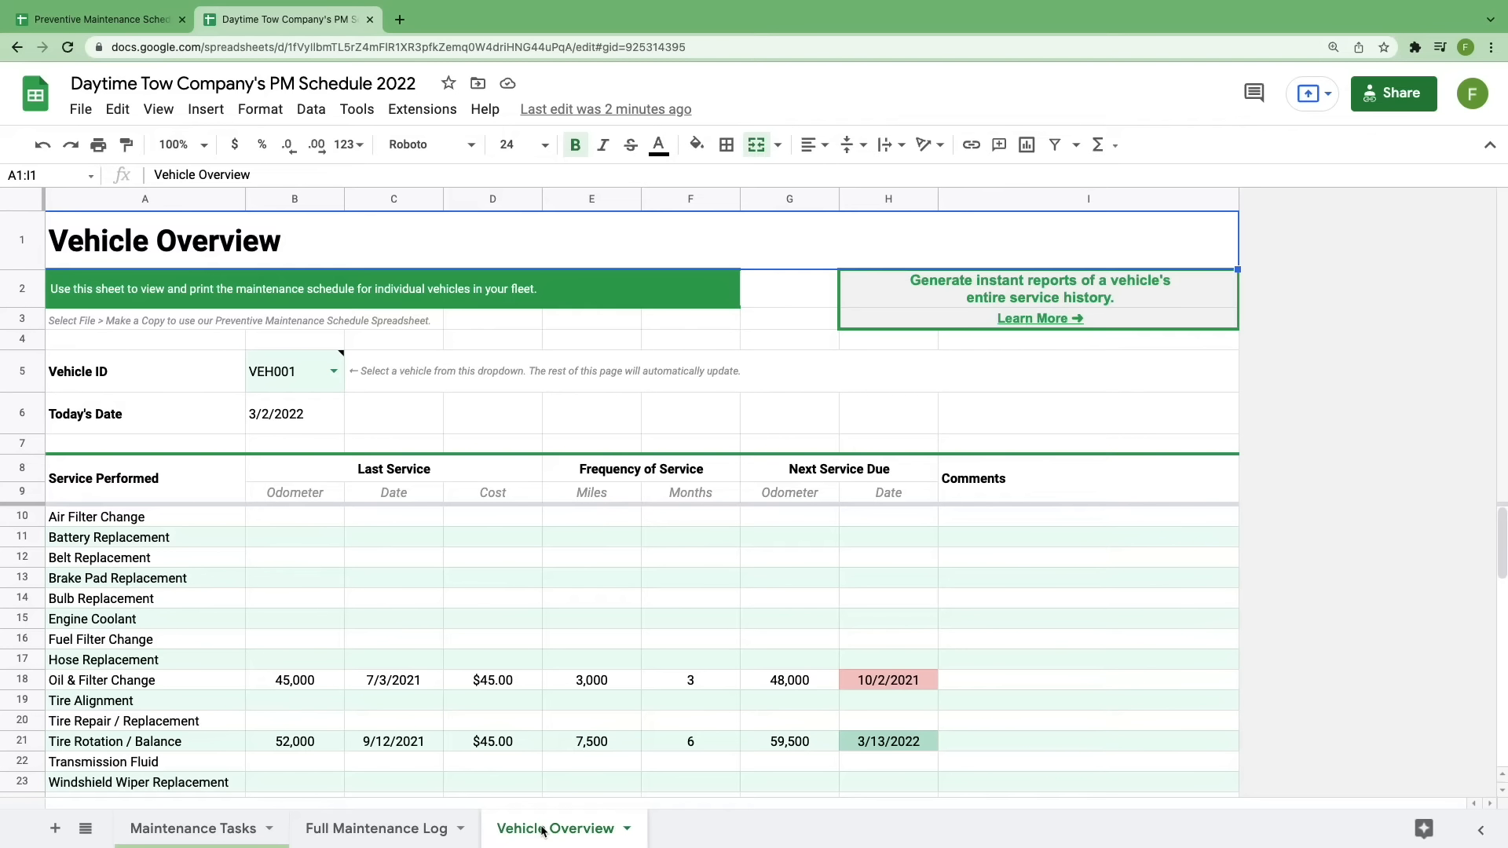
- View the overviews of VEH002 and VEH003 by changing the Vehicle ID, and return it to VEH001
left_click(332, 371)
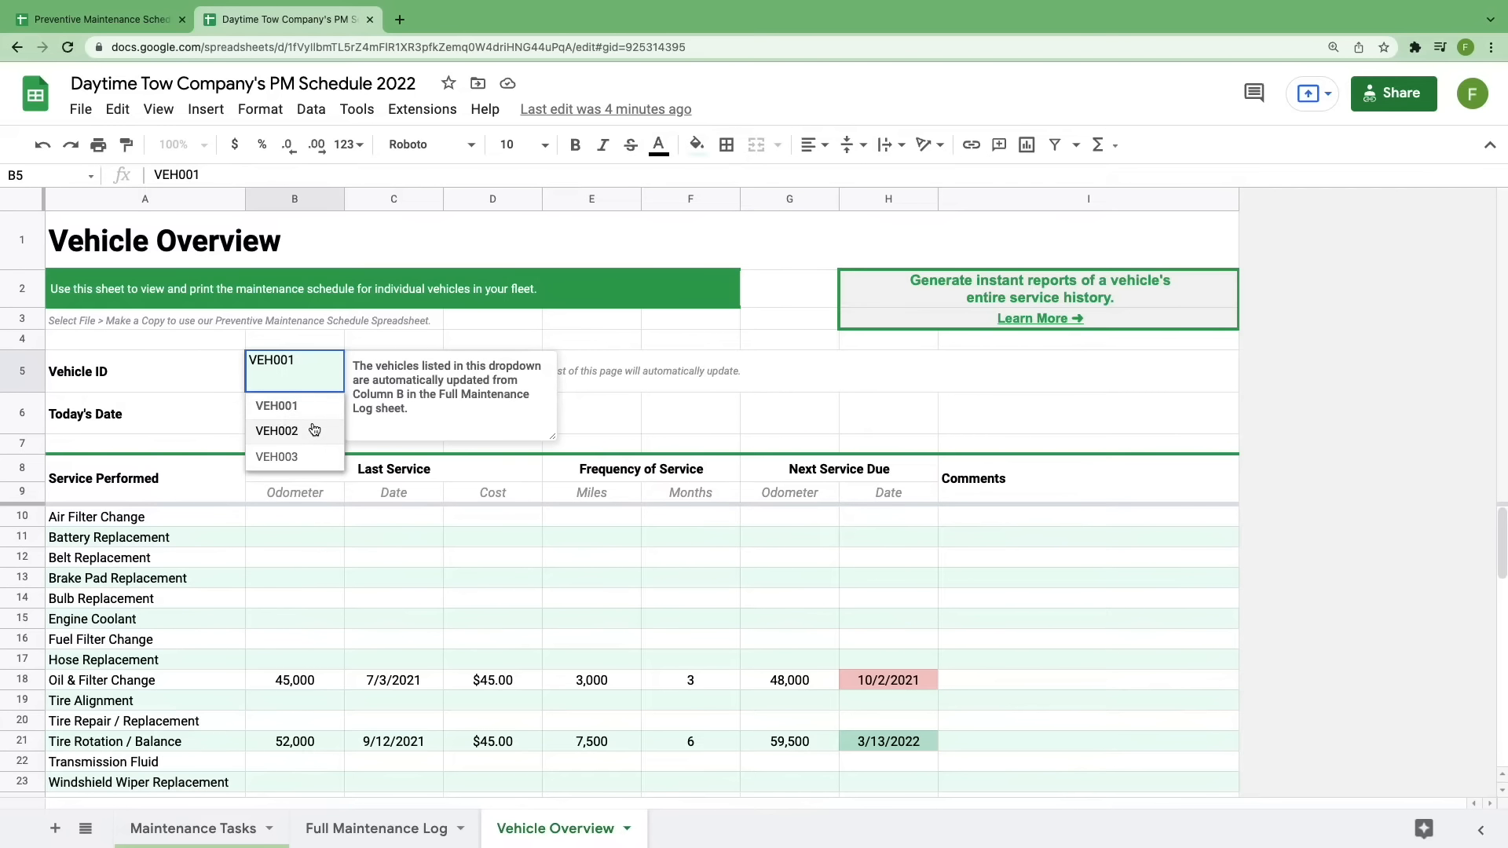
left_click(314, 429)
left_click(331, 378)
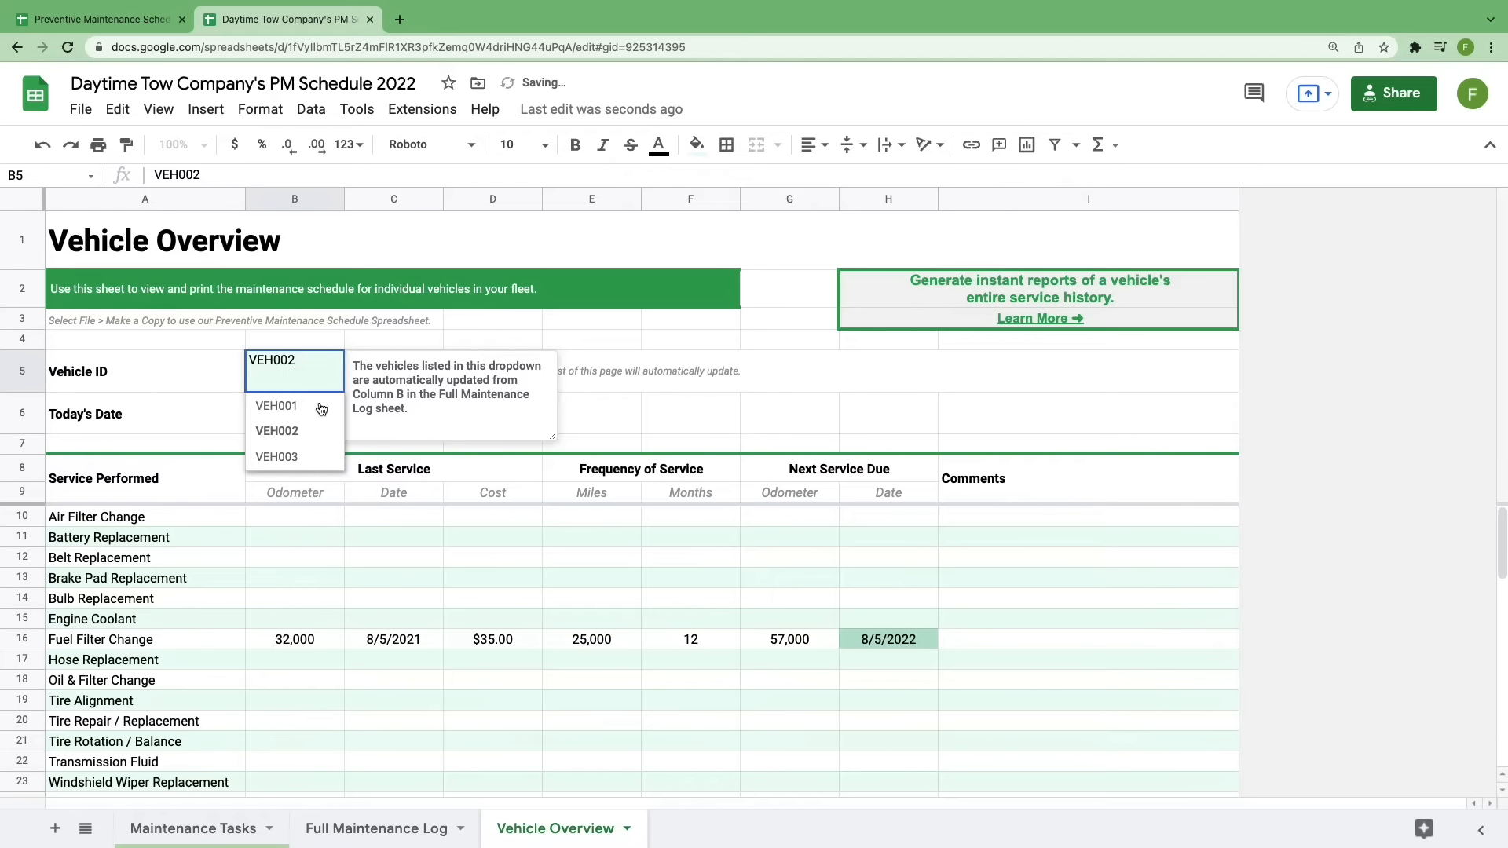
left_click(306, 457)
left_click(335, 374)
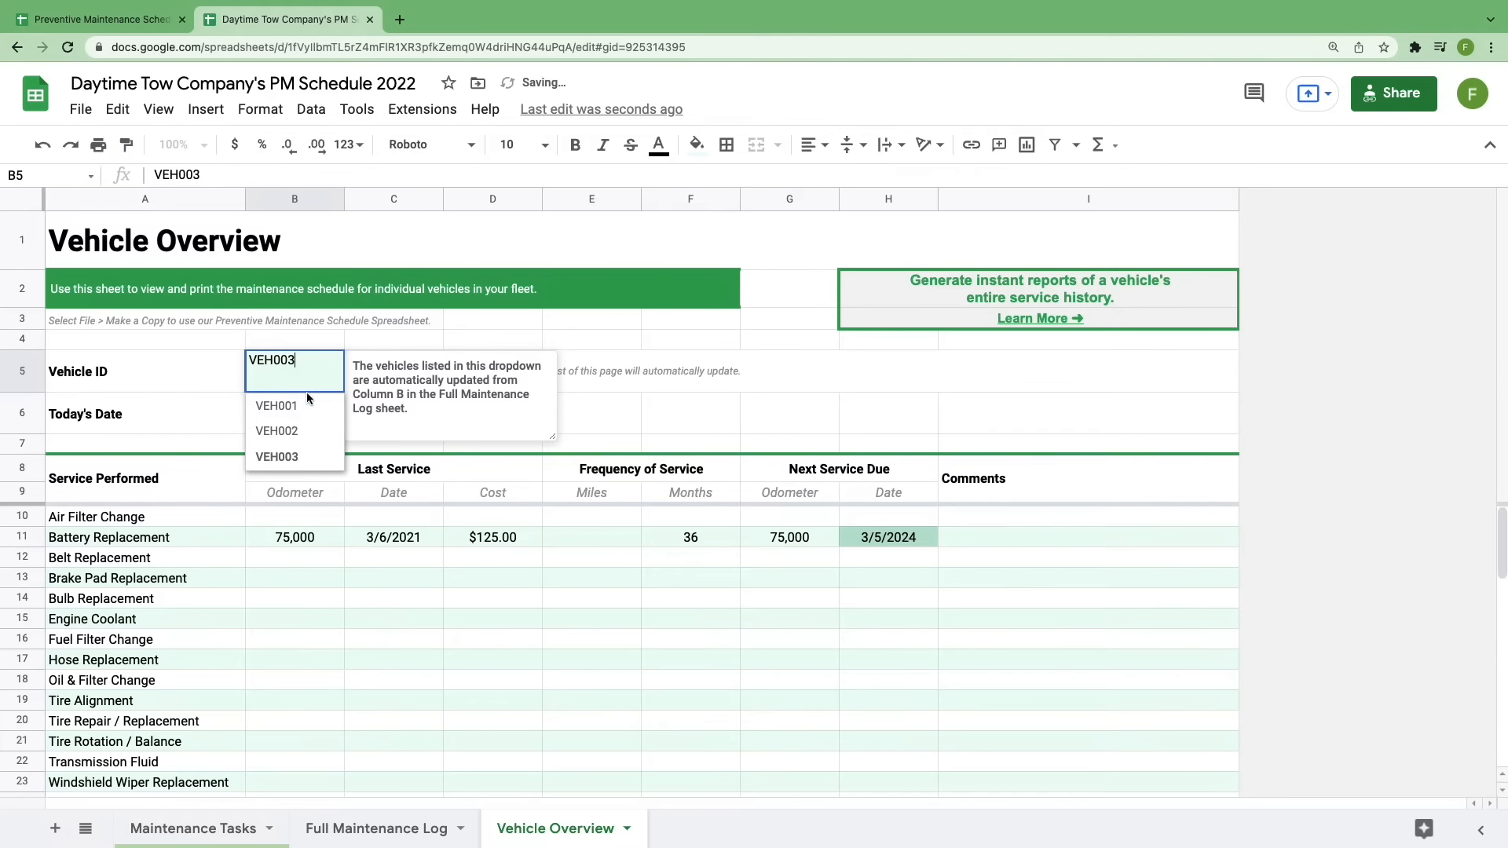
left_click(305, 407)
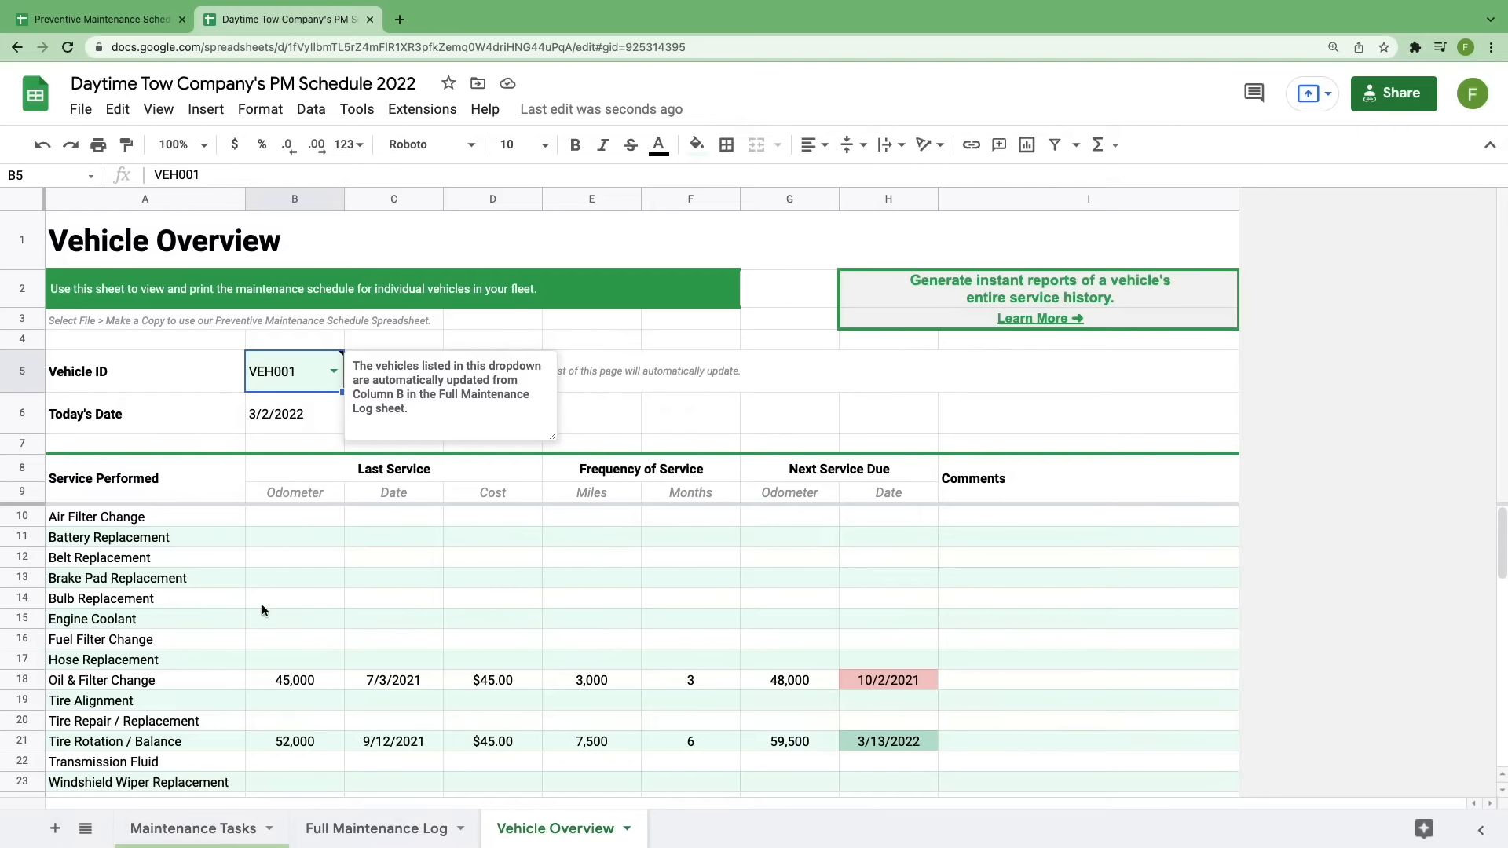
- On the Maintenance Tasks sheet, set the months between service for Air Filter Change to 3
left_click(223, 829)
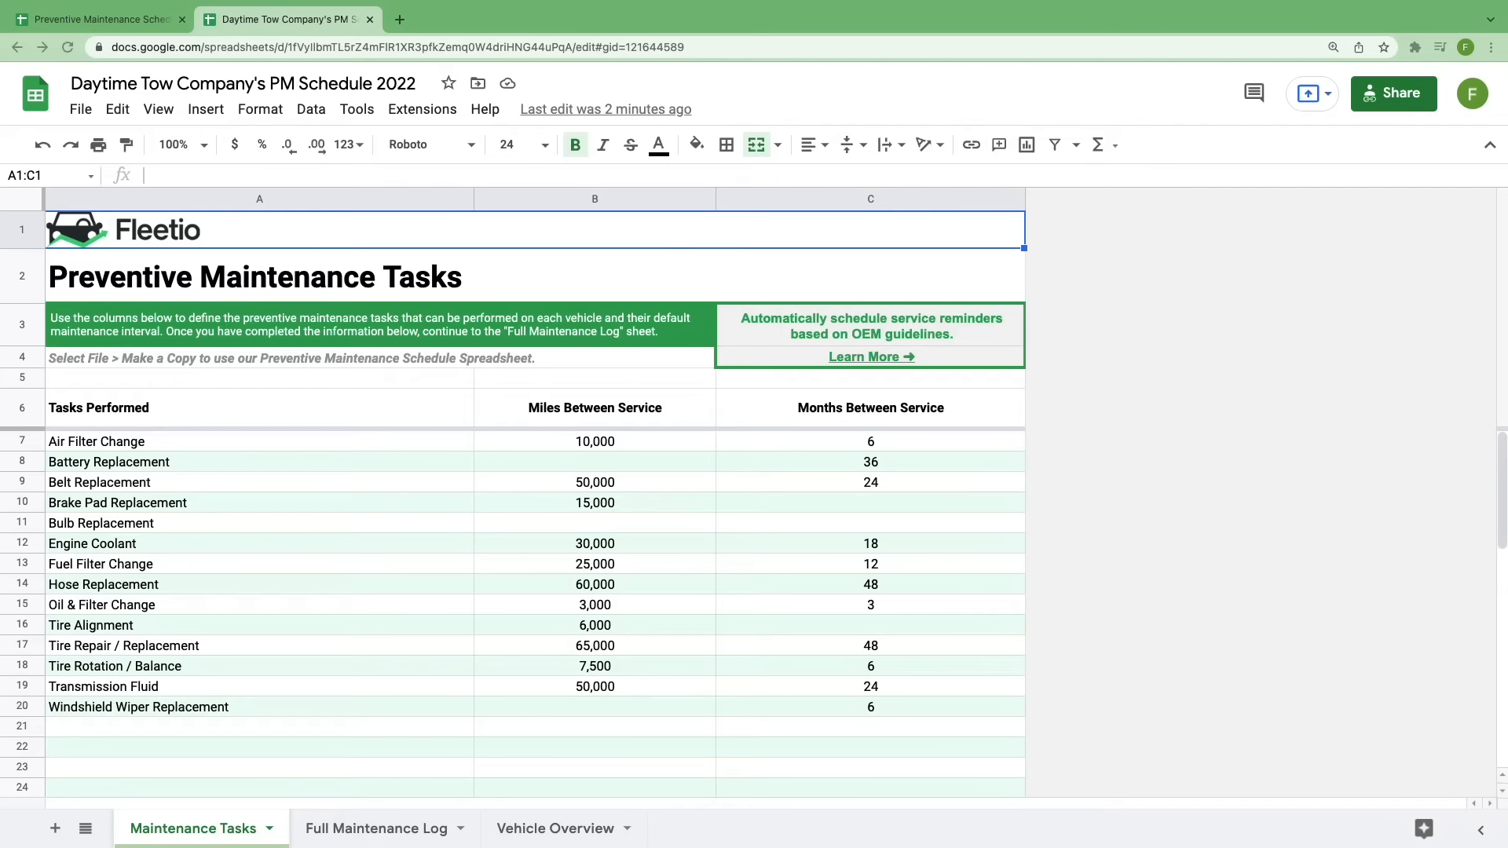
left_click_drag(322, 442, 316, 707)
left_click_drag(627, 436, 897, 709)
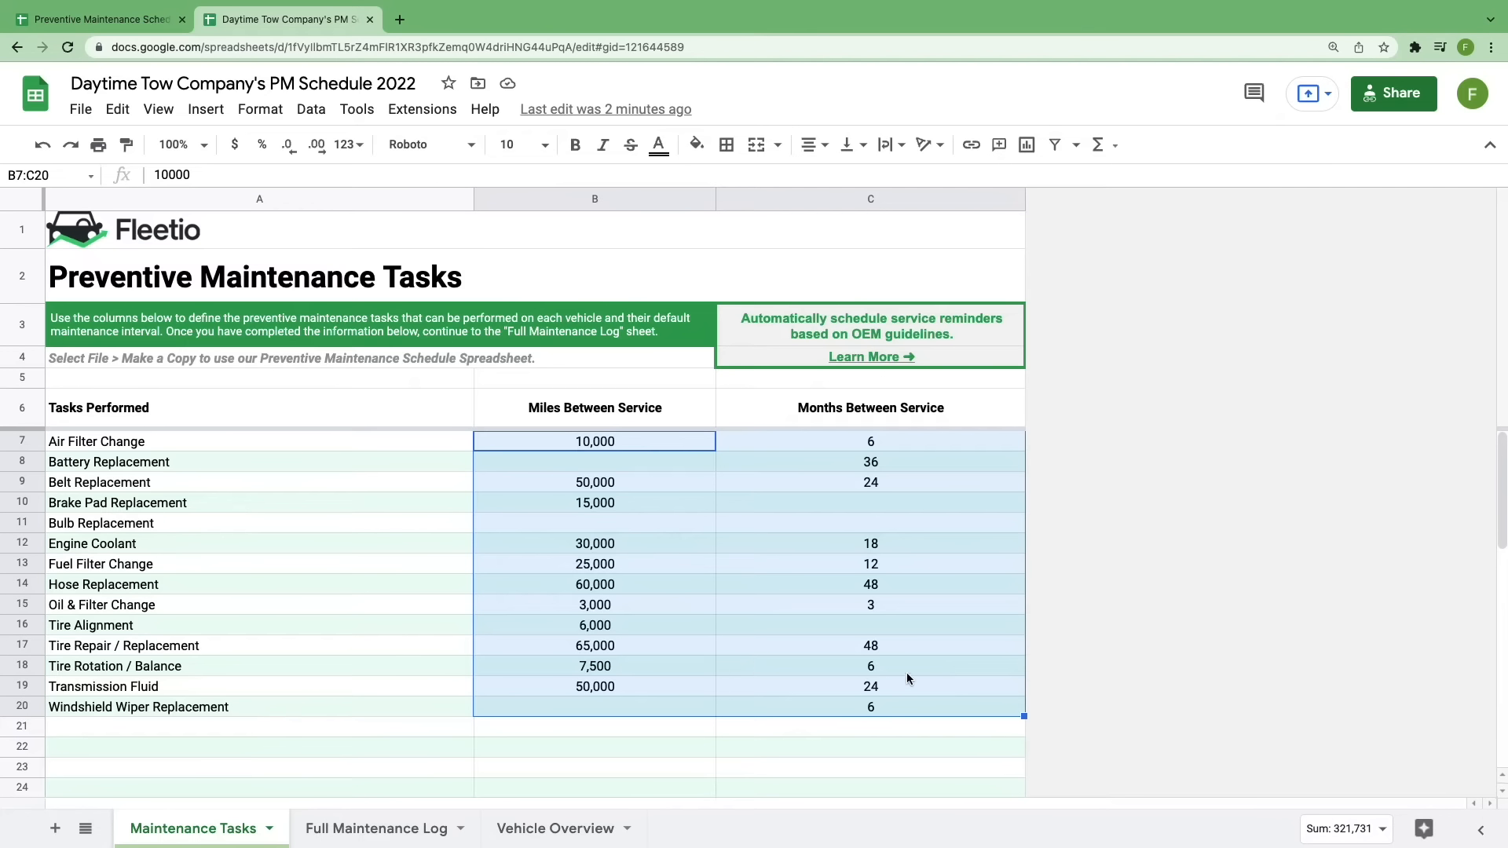
left_click(886, 440)
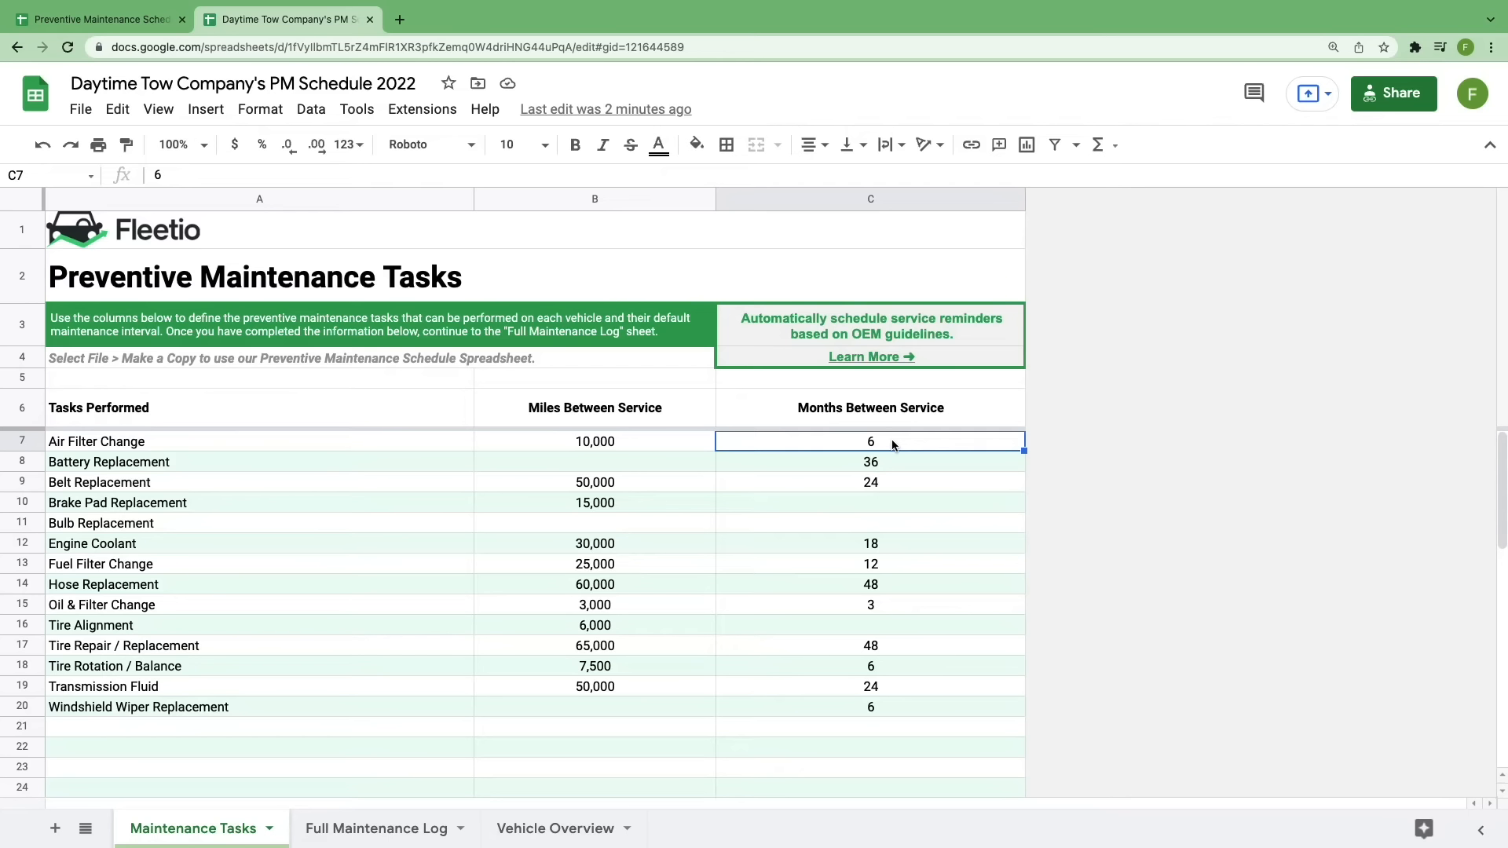
type("3")
key("Return")
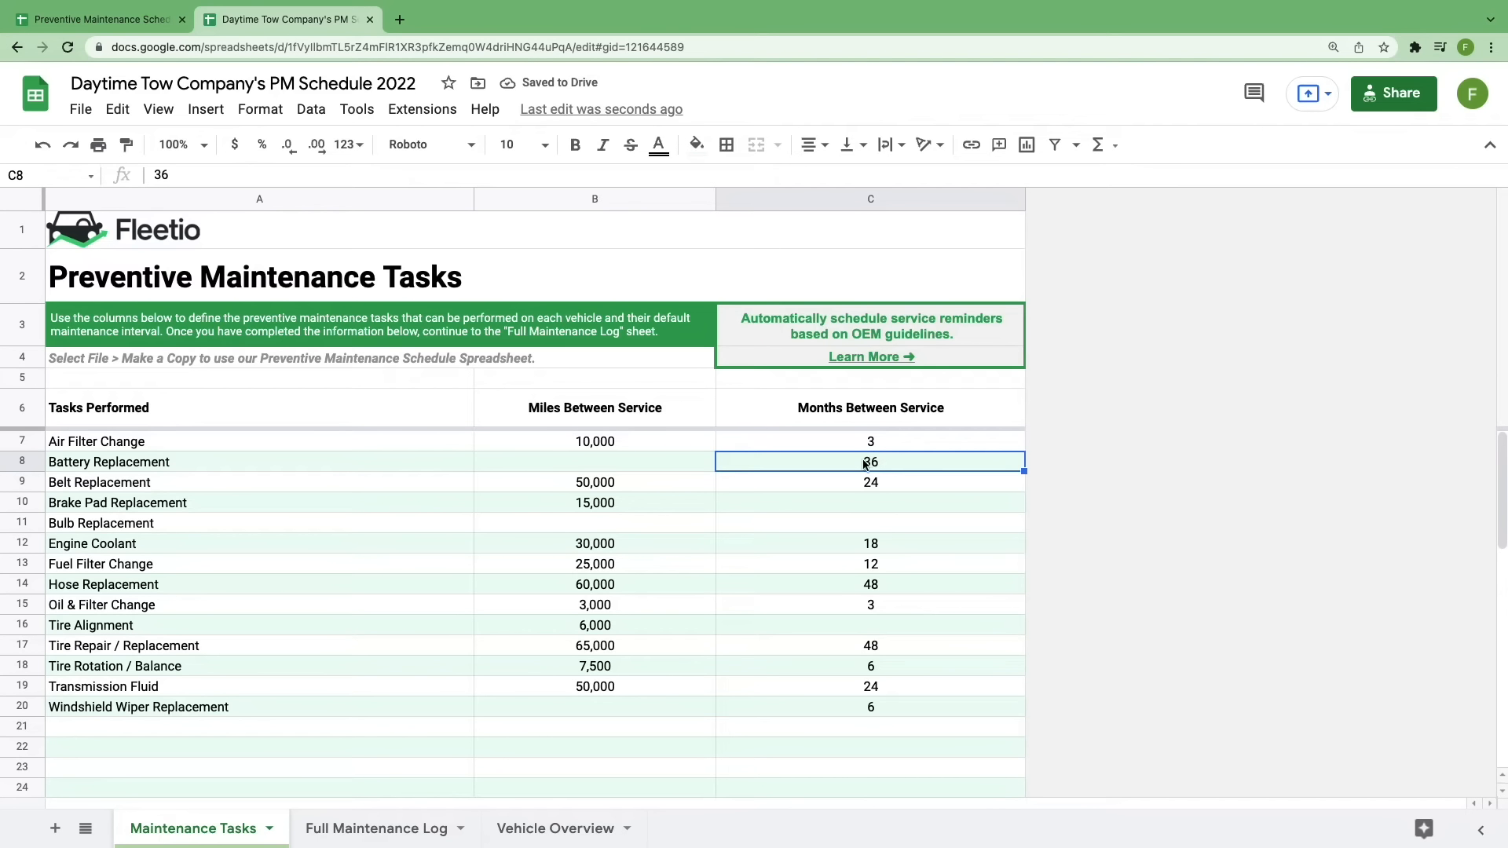
- Delete the Hose Replacement row from the task list and undo the deletion
scroll(313, 624, "down", 1)
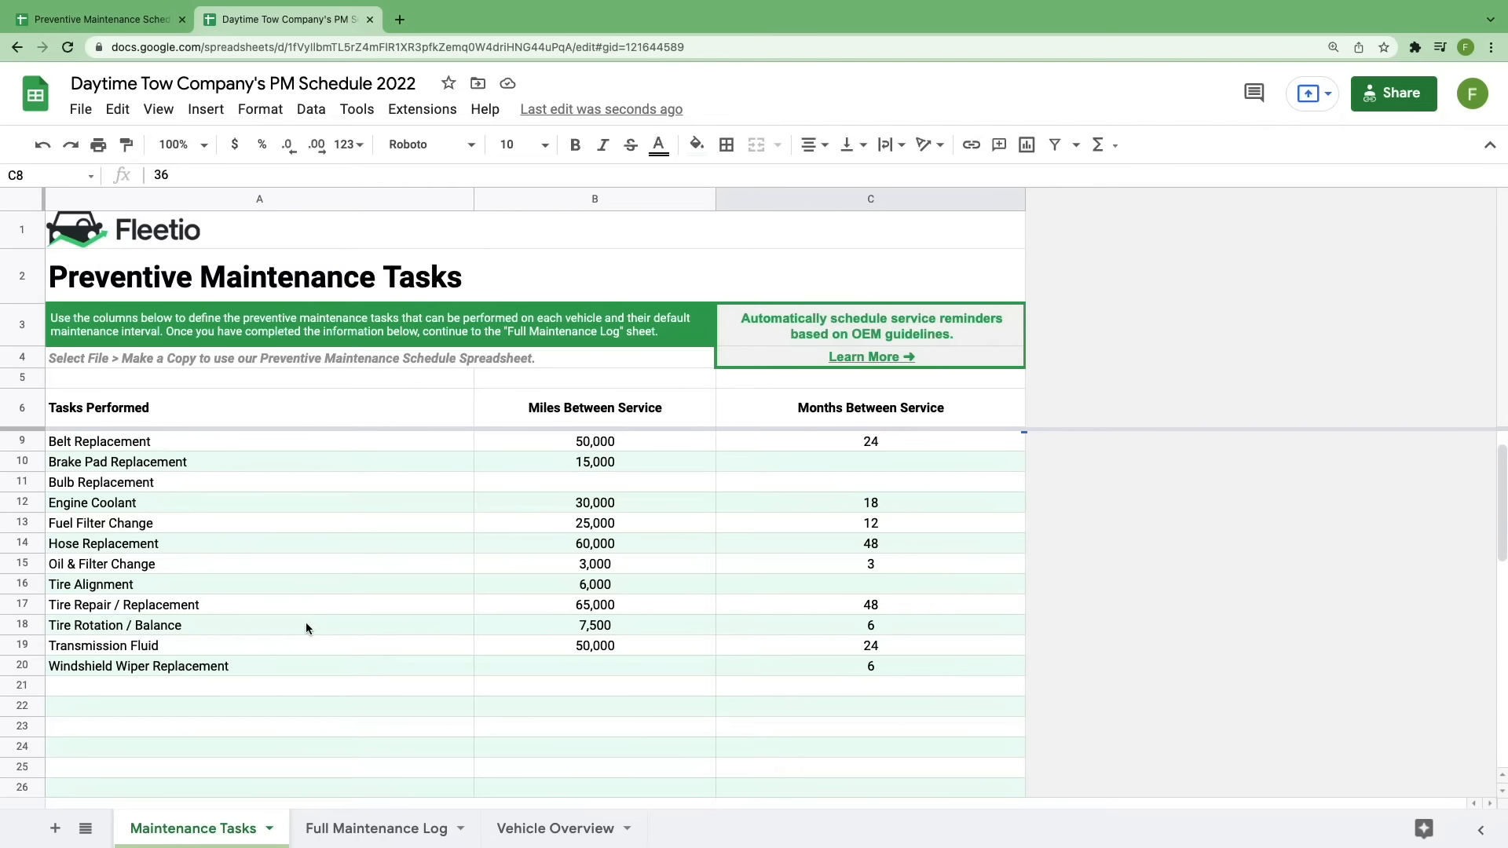
left_click(286, 690)
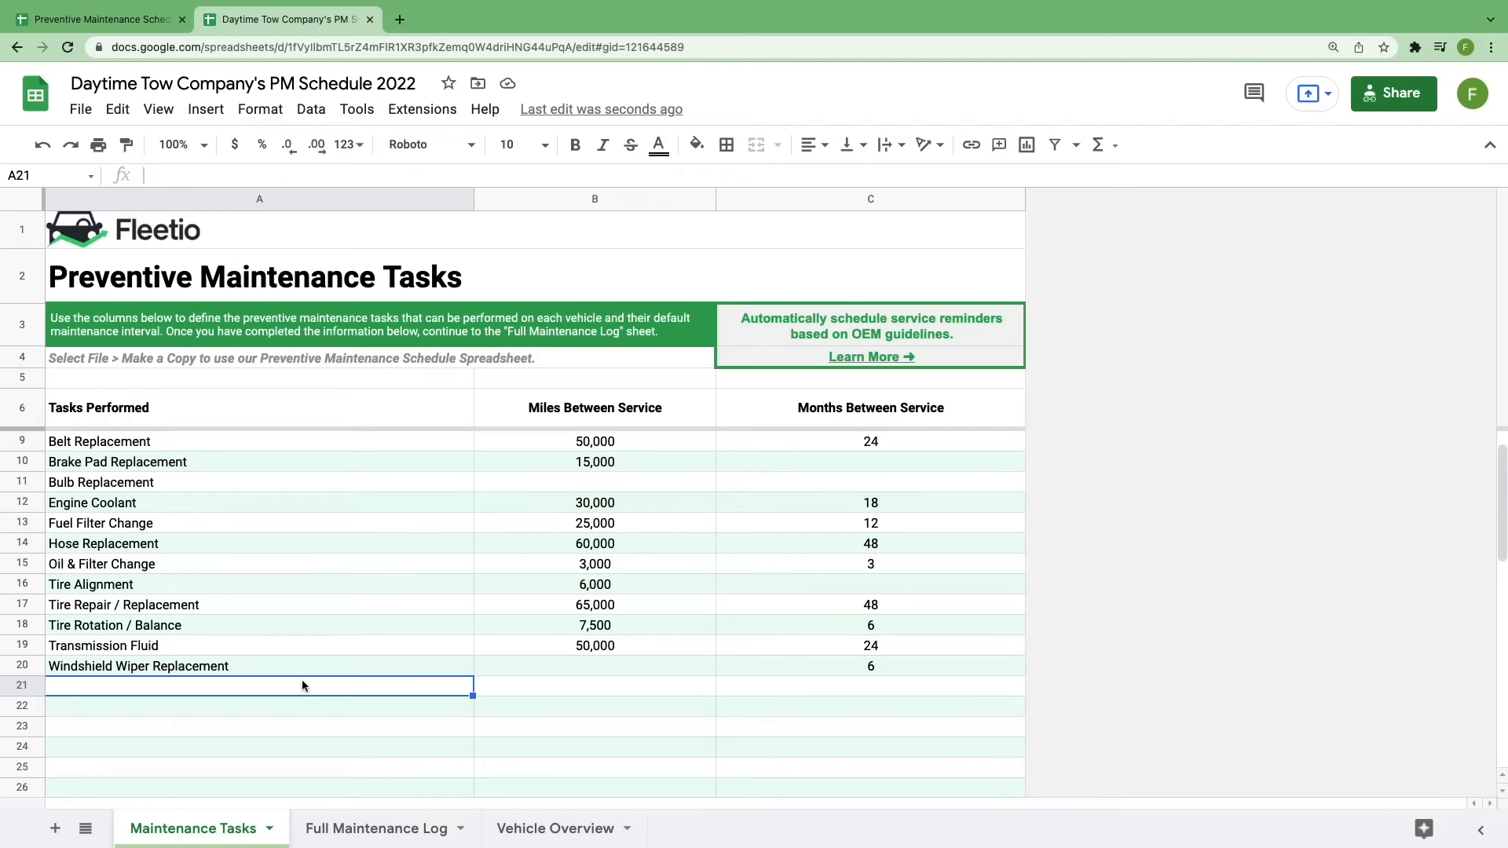
scroll(303, 690, "up", 1)
left_click(24, 585)
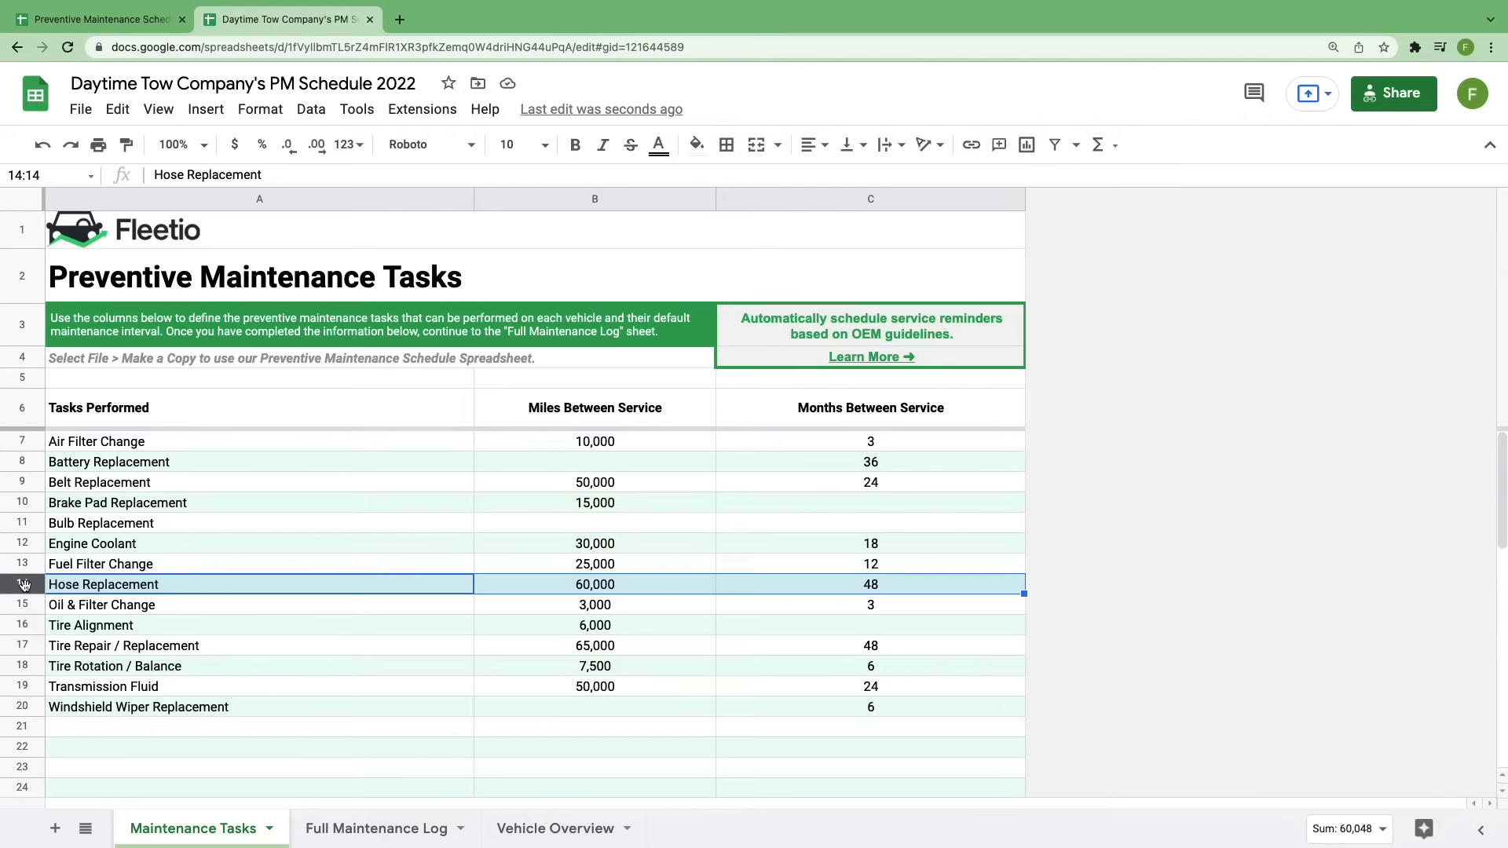
right_click(24, 584)
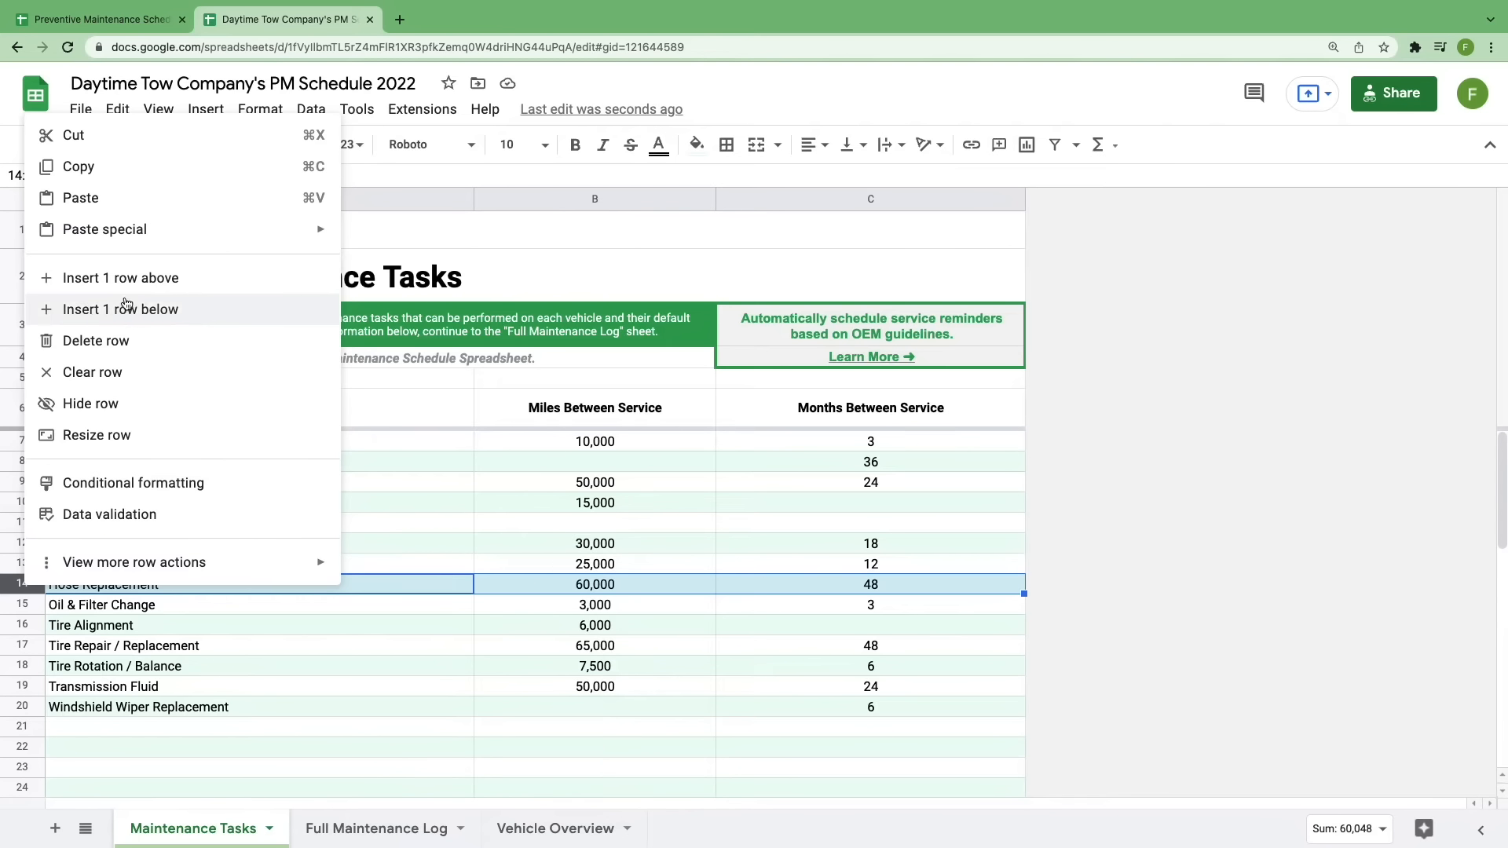
left_click(124, 347)
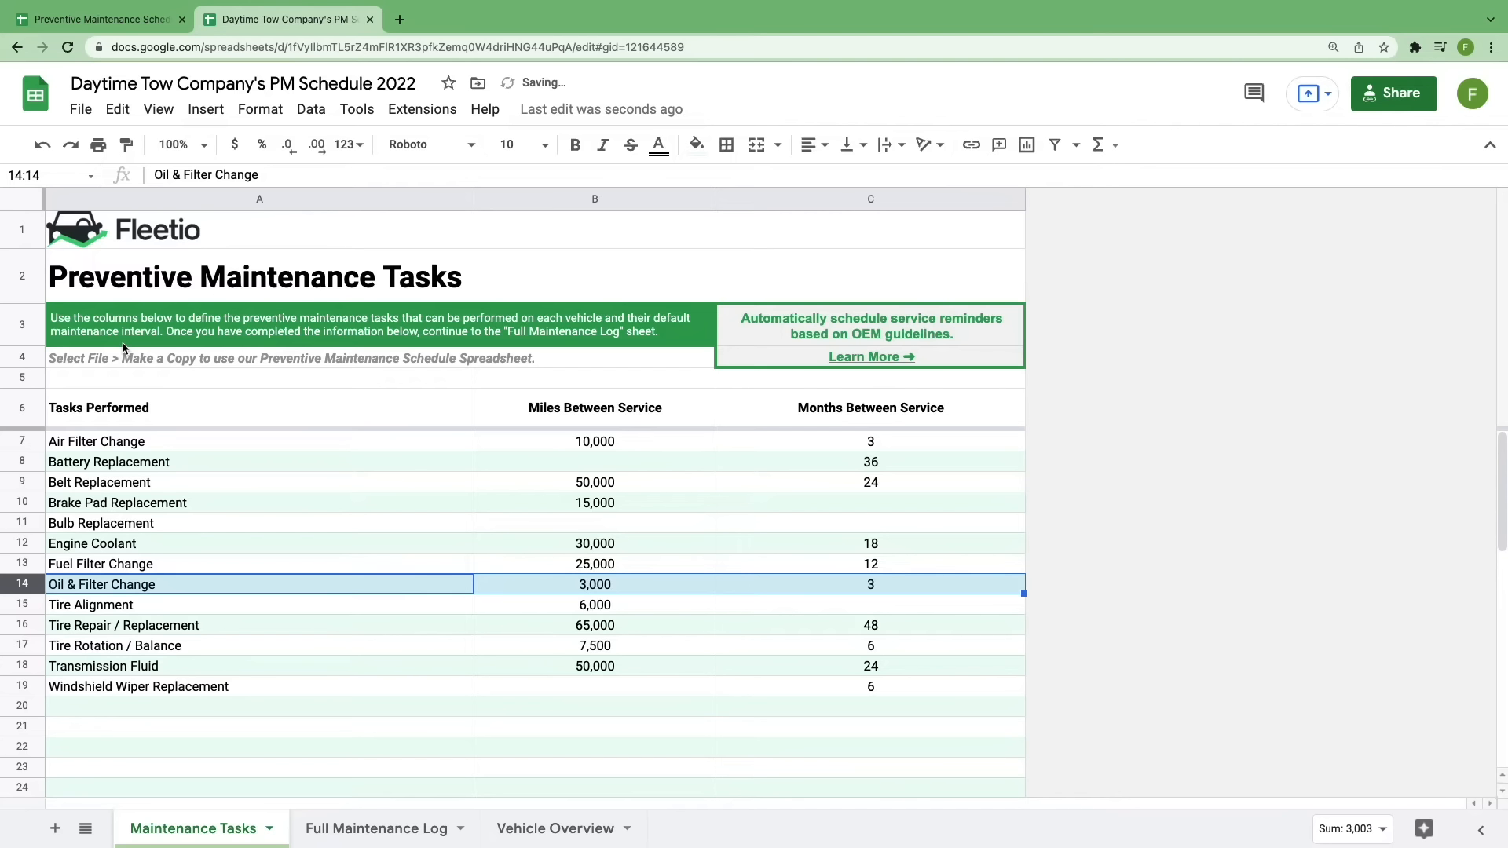
key("super+z")
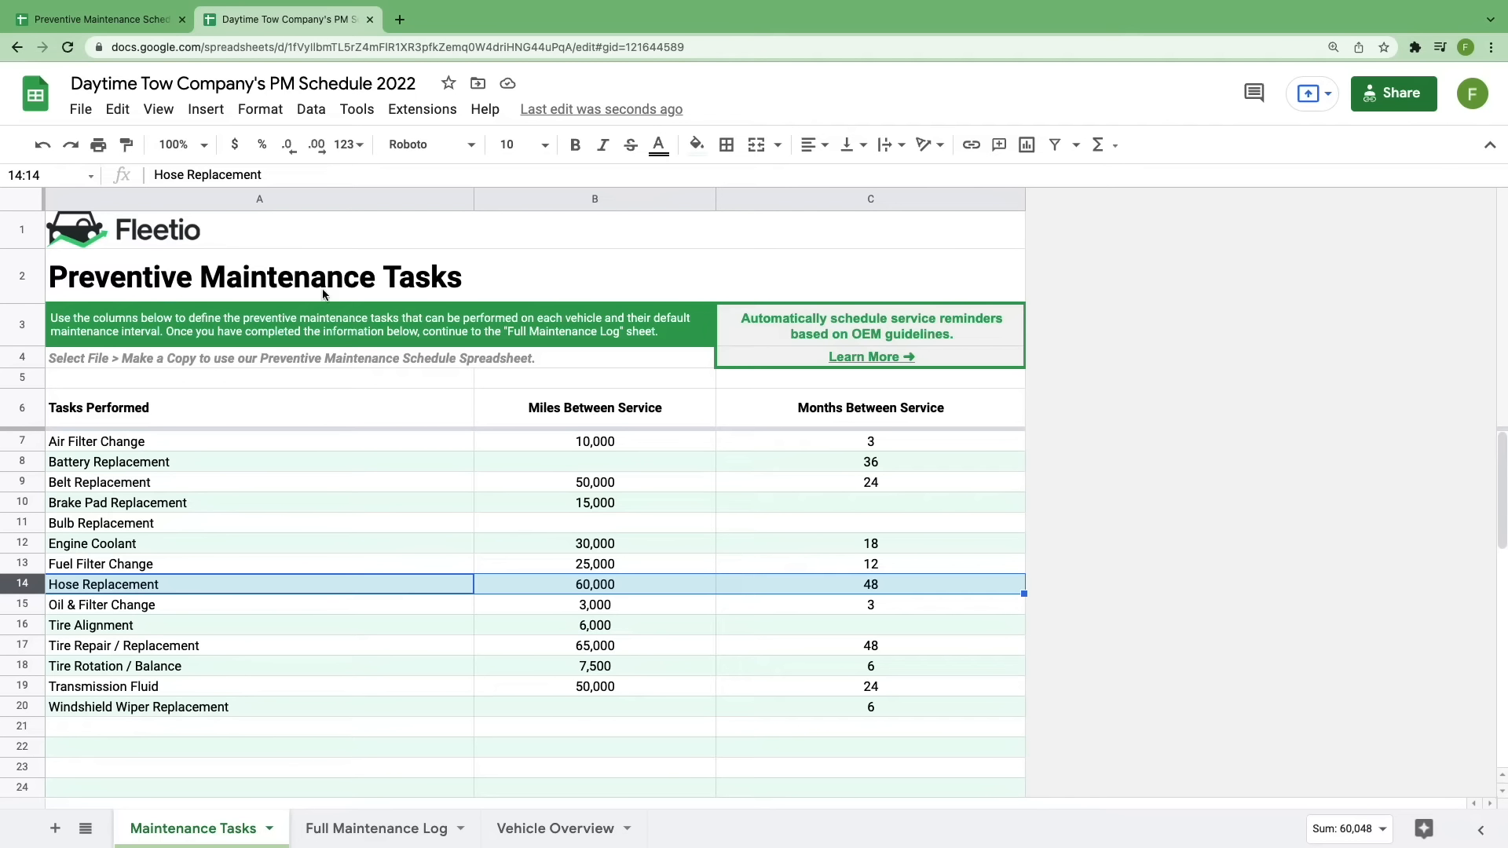
- Sort the task sheet A to Z by the Tasks Performed column and open the Full Maintenance Log sheet
left_click(463, 200)
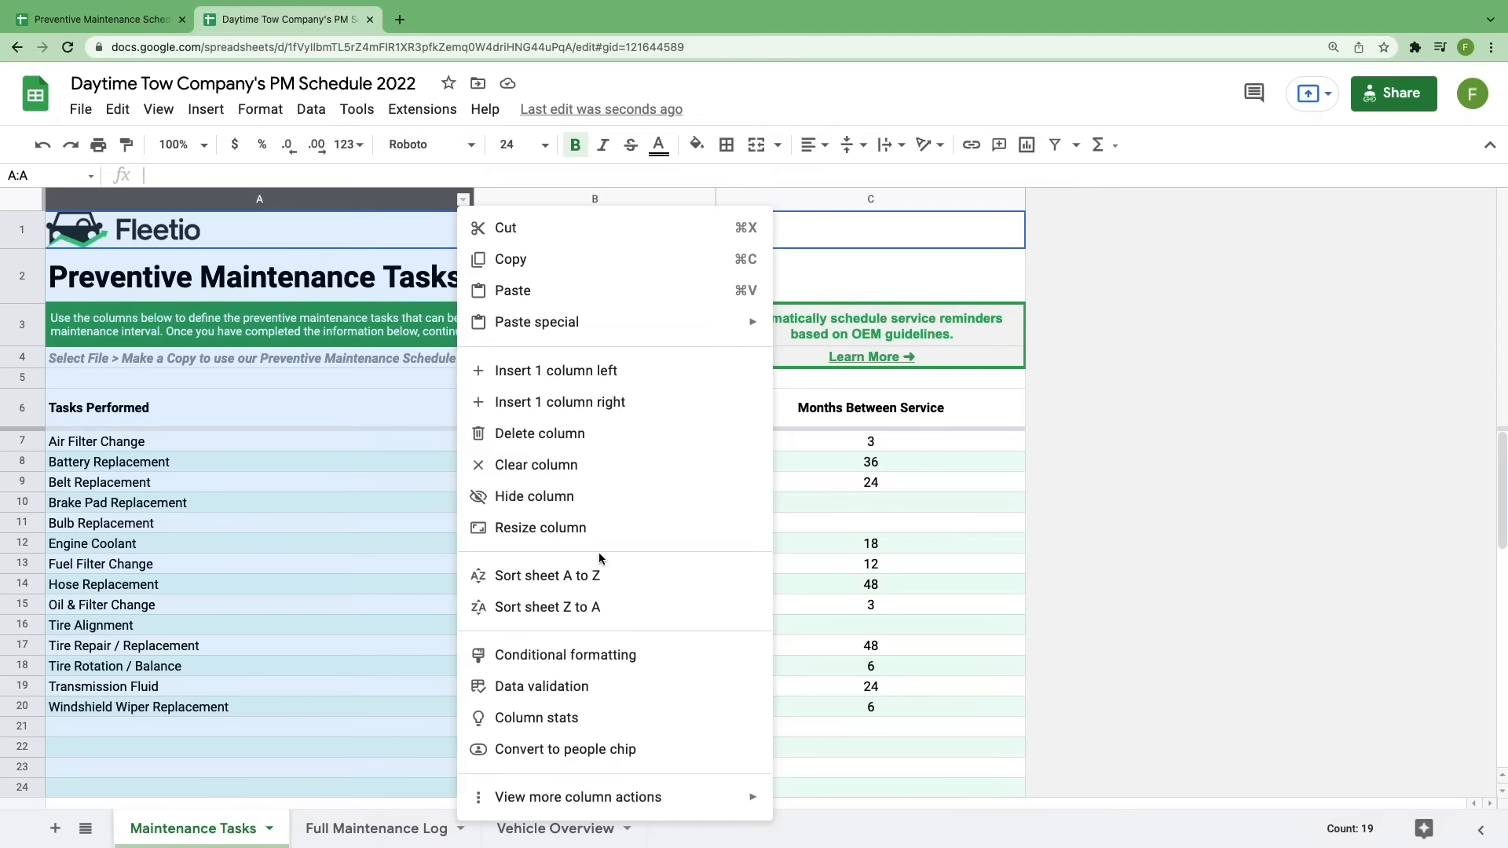
left_click(613, 585)
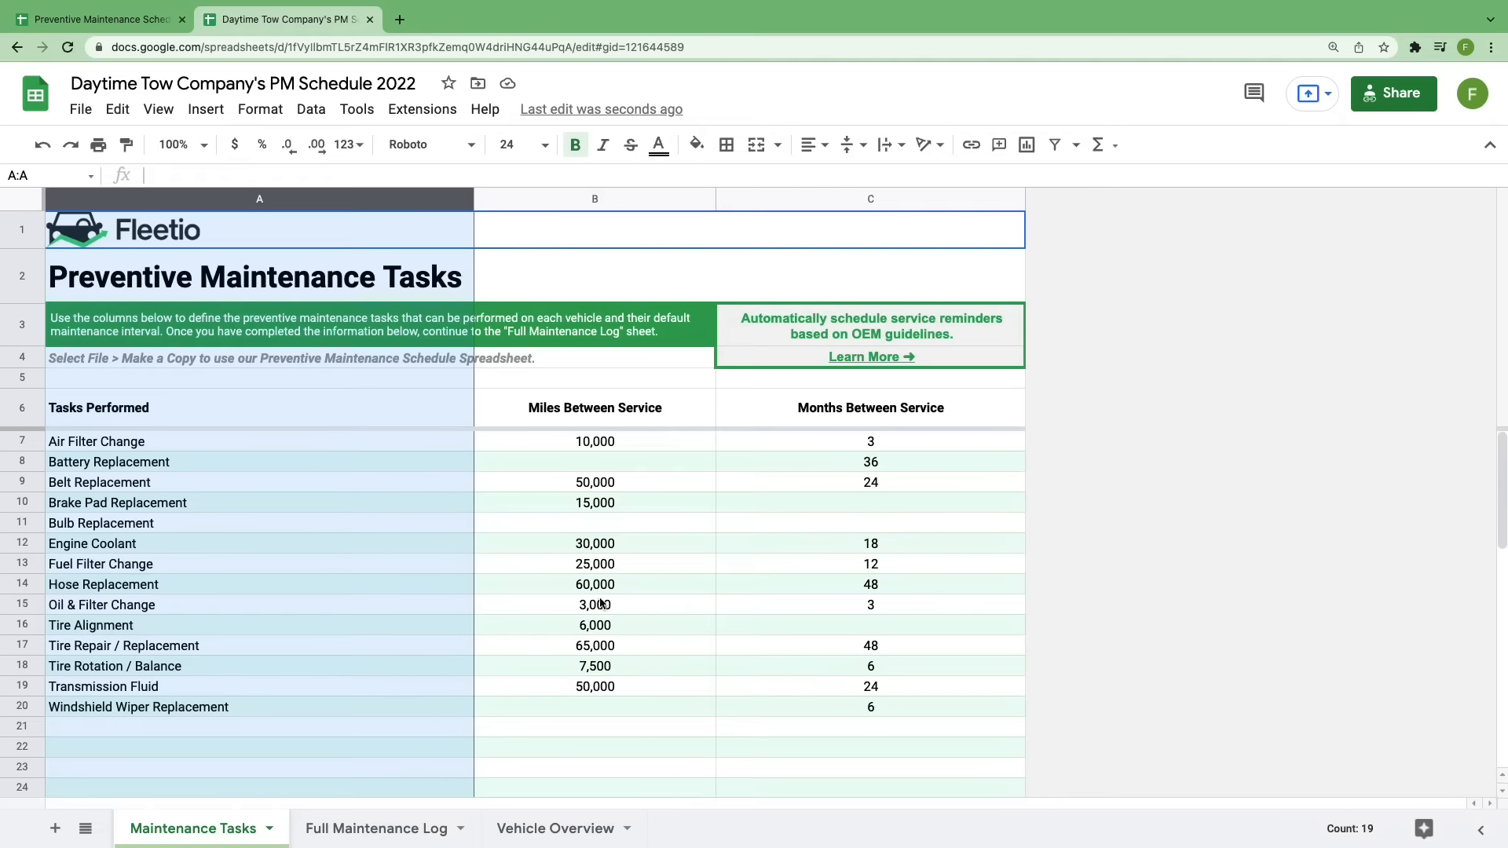
left_click(414, 831)
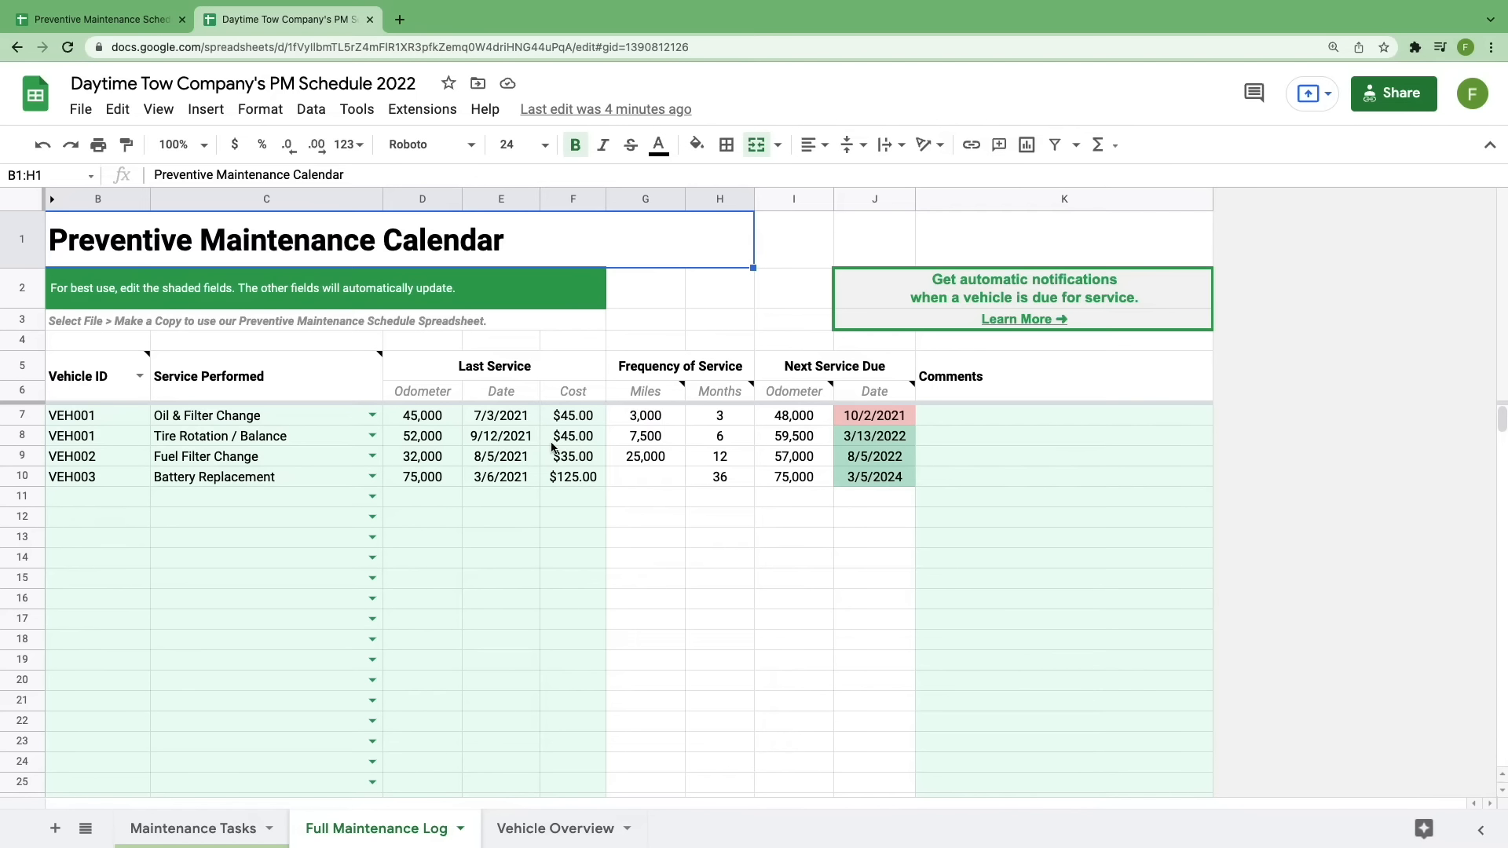
- Try to delete the VEH003 Battery Replacement row from the maintenance log, accepting the edit warning
left_click(18, 477)
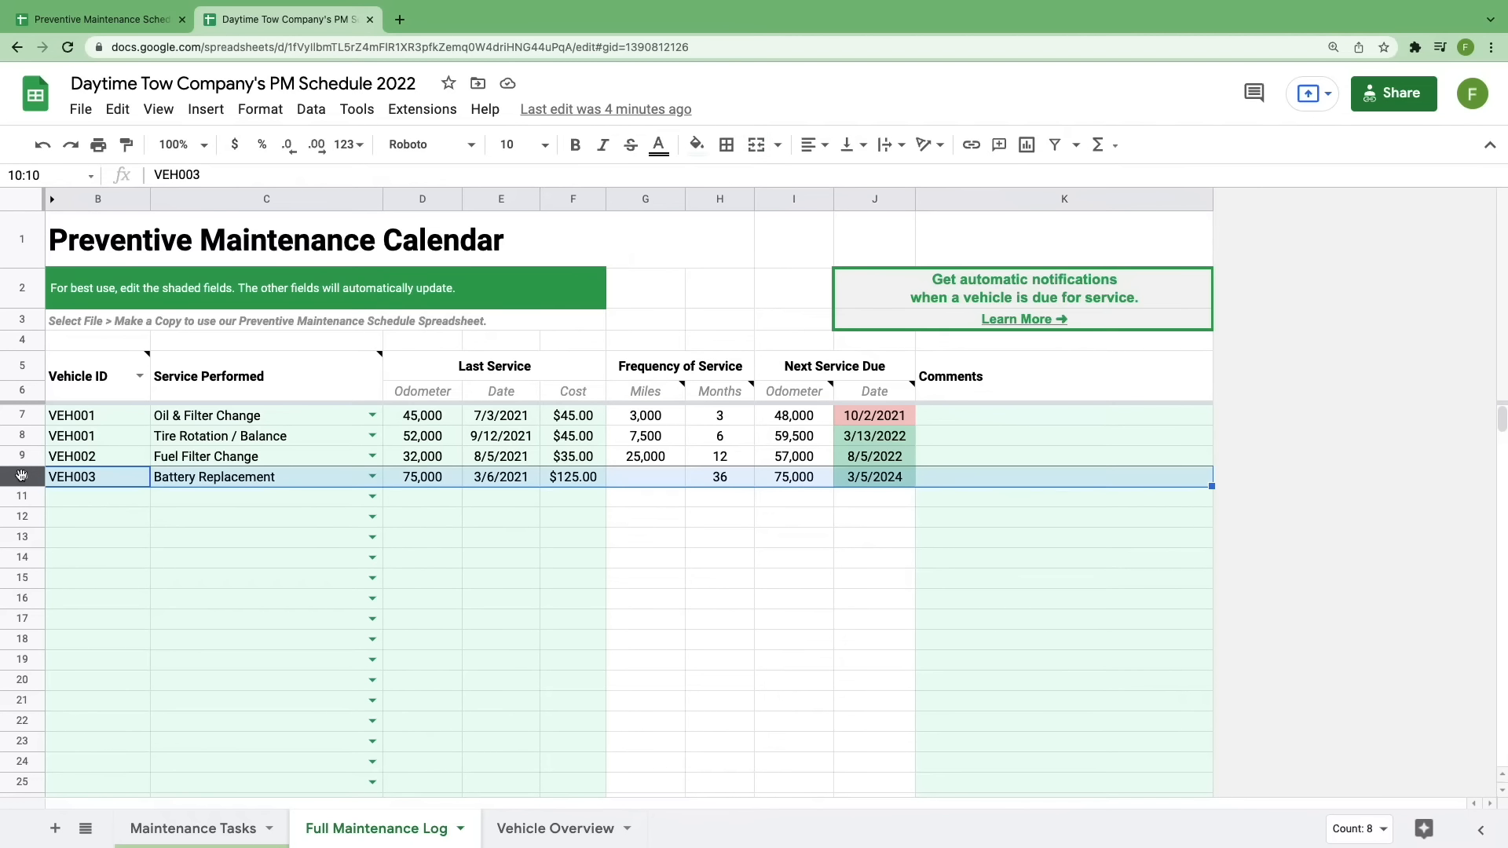
right_click(18, 477)
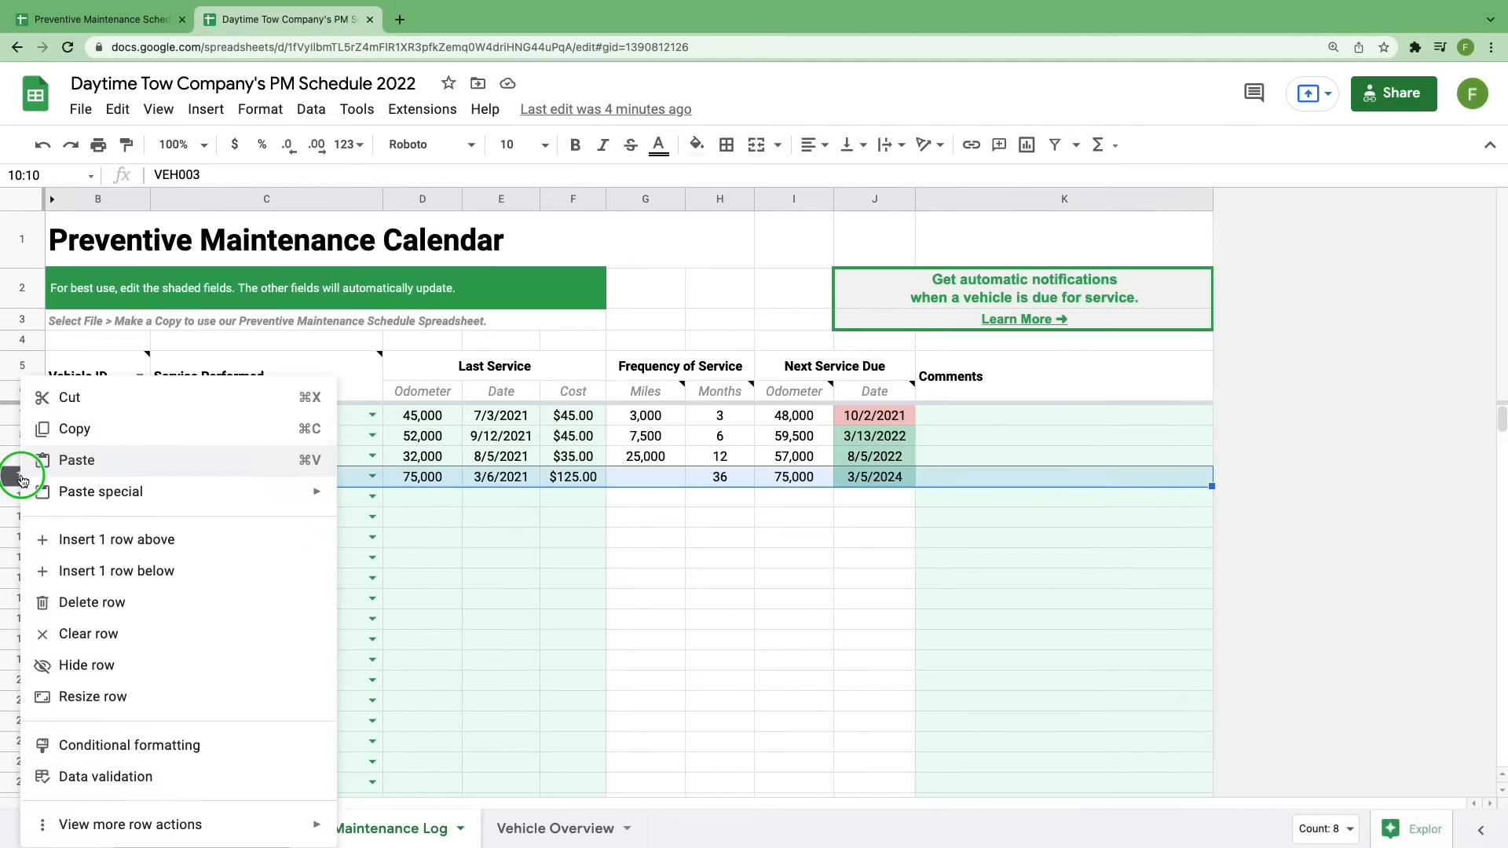
left_click(116, 602)
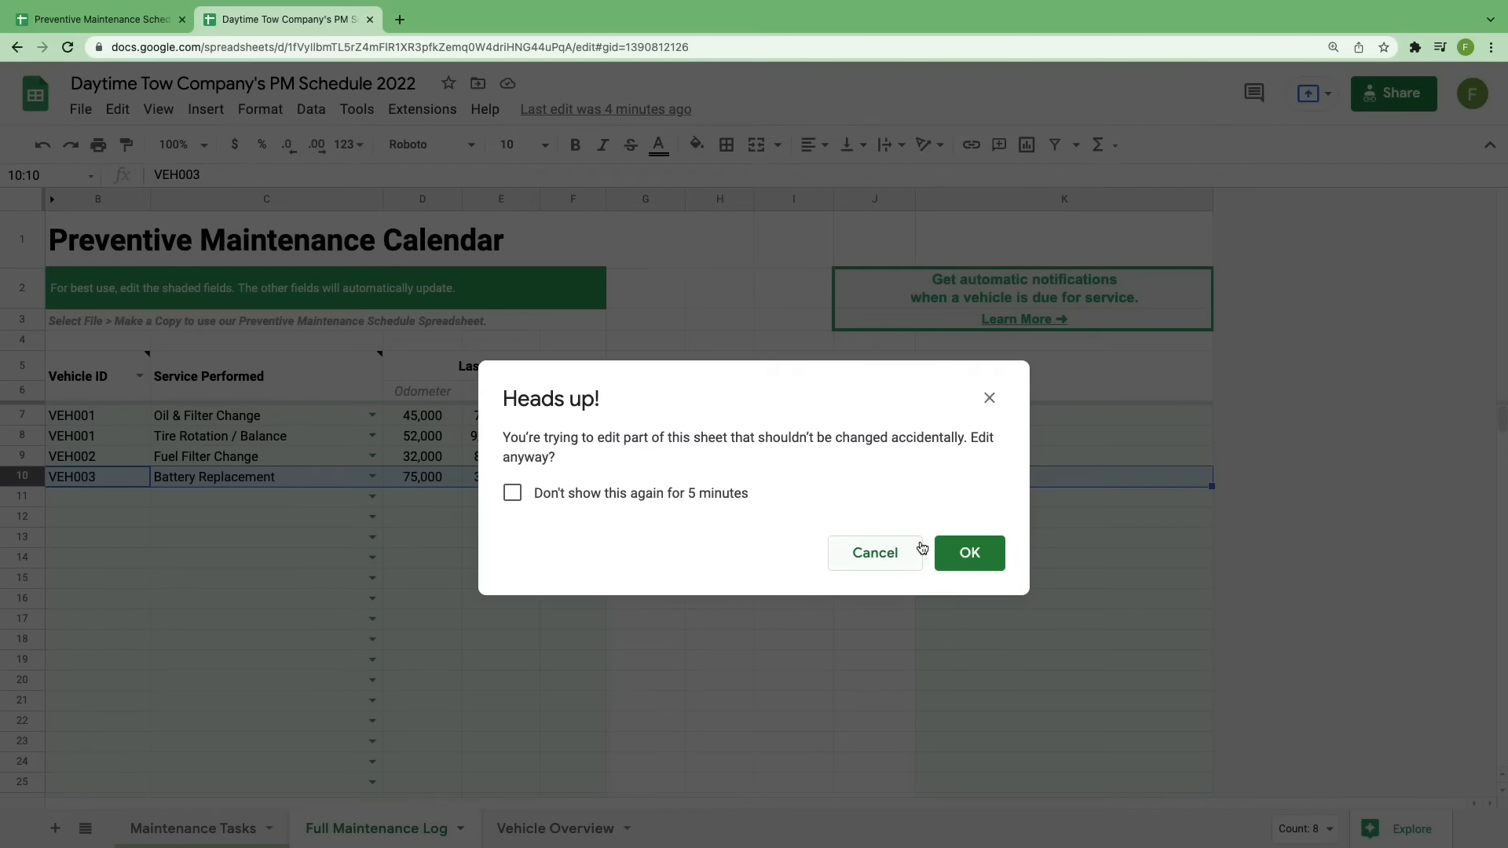
left_click(966, 555)
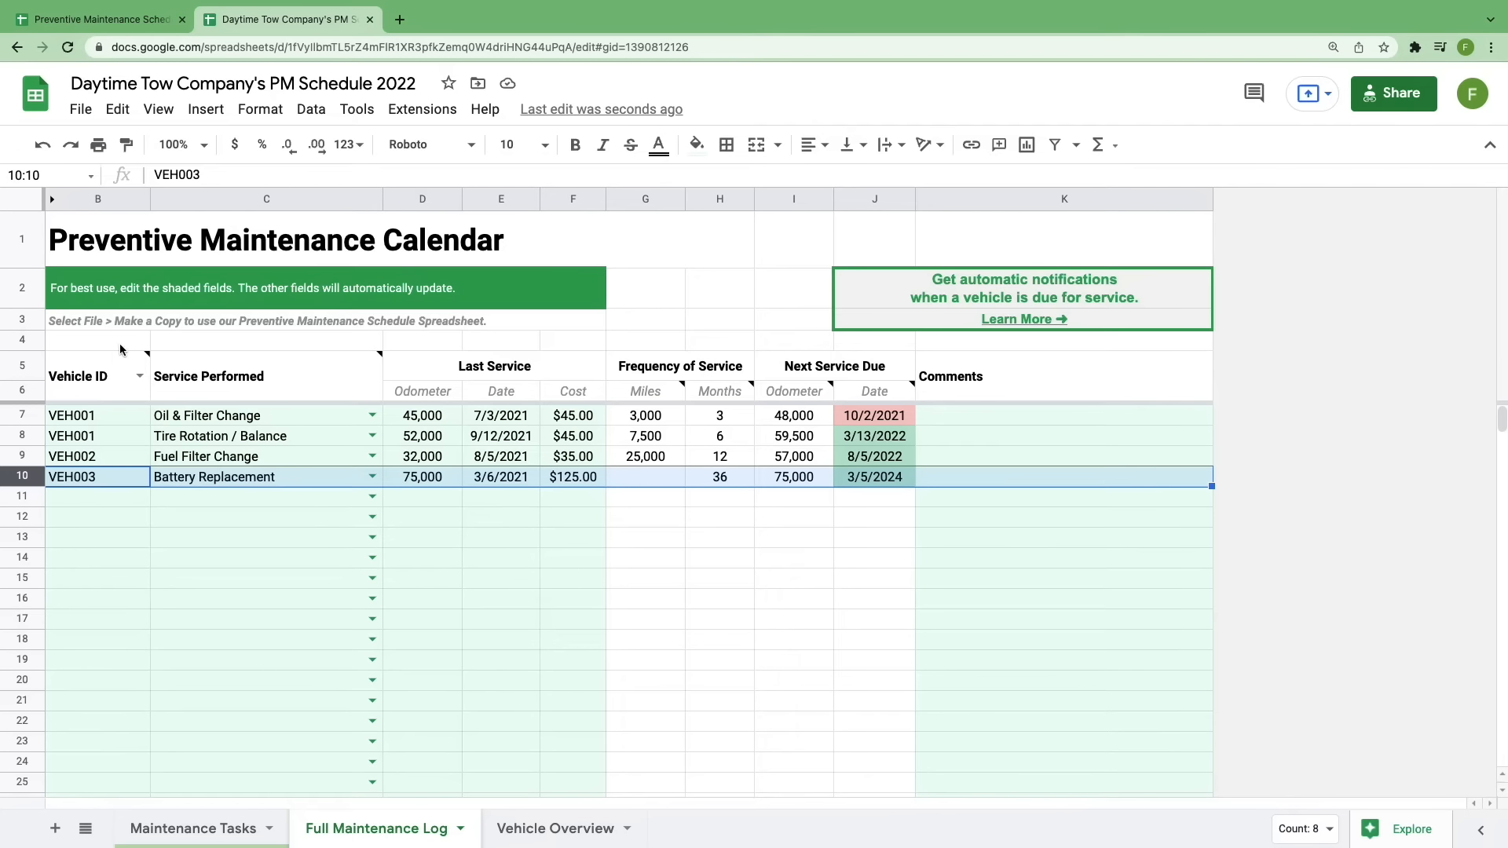
- Re-sort the maintenance log by Vehicle ID, finishing in ascending order
left_click(140, 376)
left_click(108, 440)
left_click(140, 377)
left_click(118, 416)
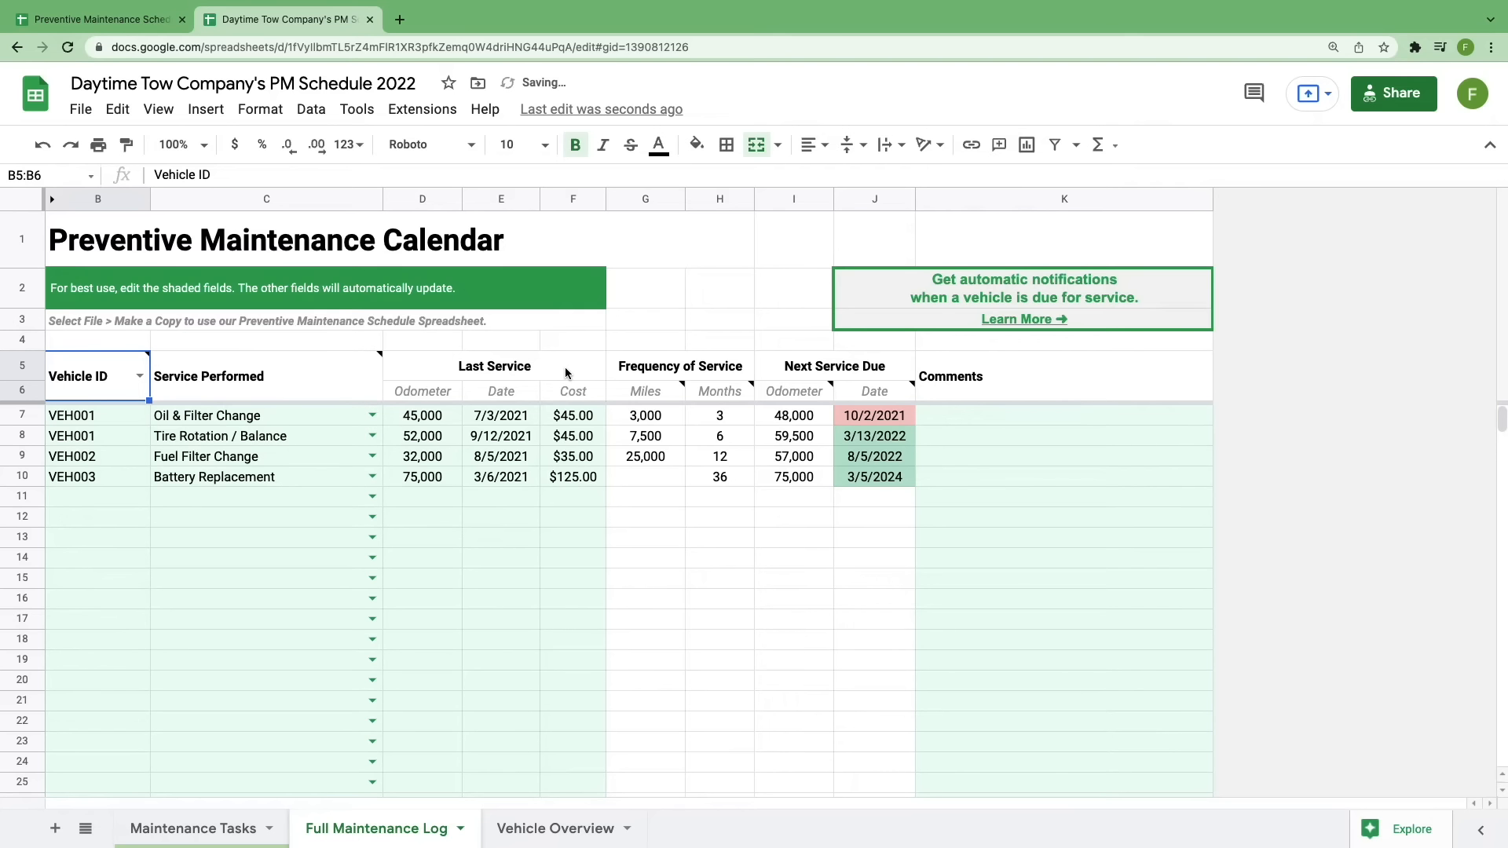
- Examine the service choices offered in the Service Performed column for rows 11 and 10
left_click(372, 497)
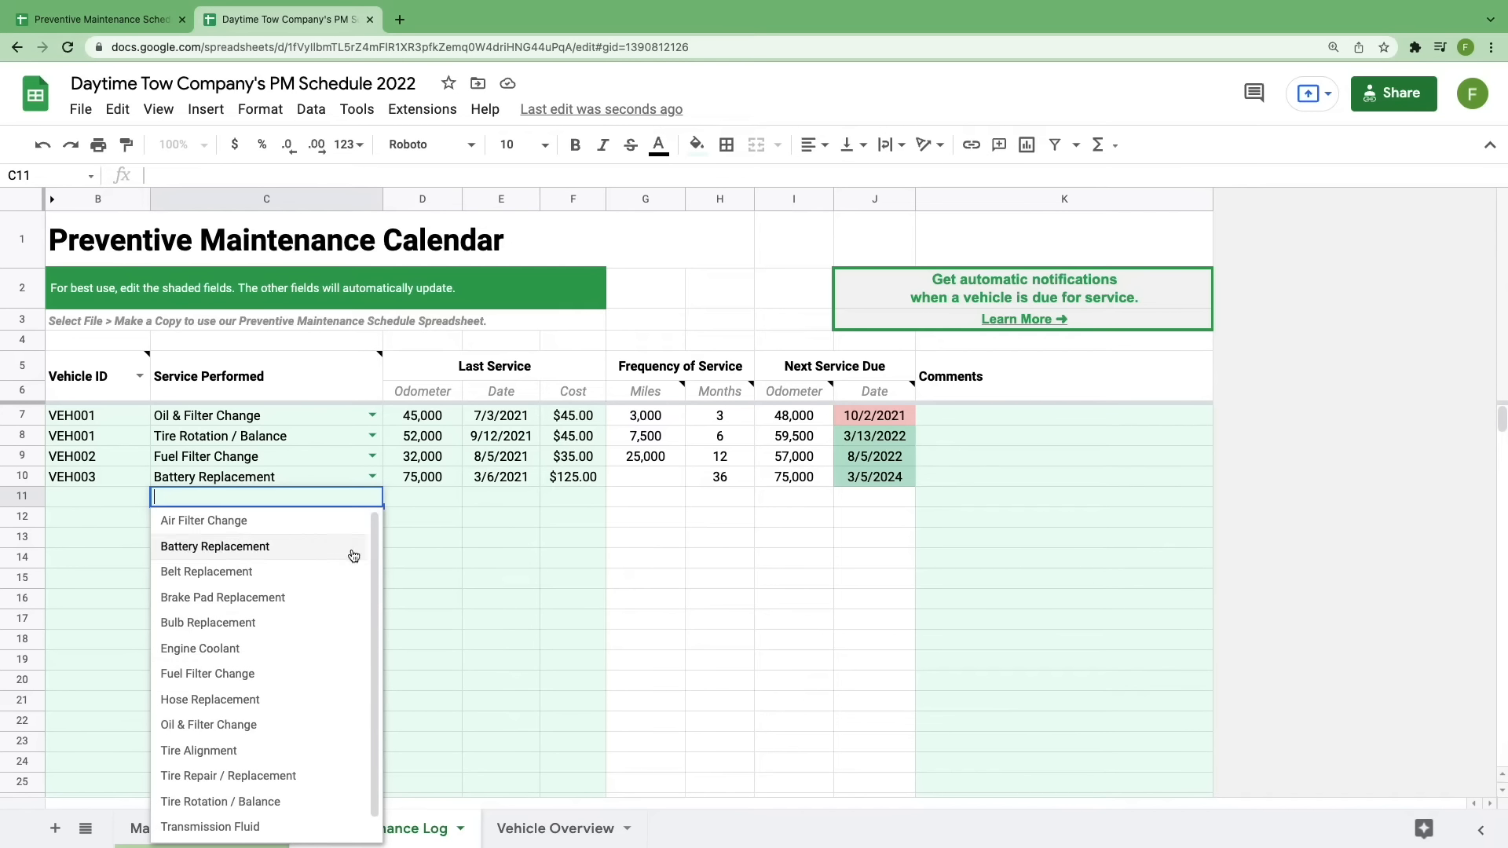
left_click(372, 477)
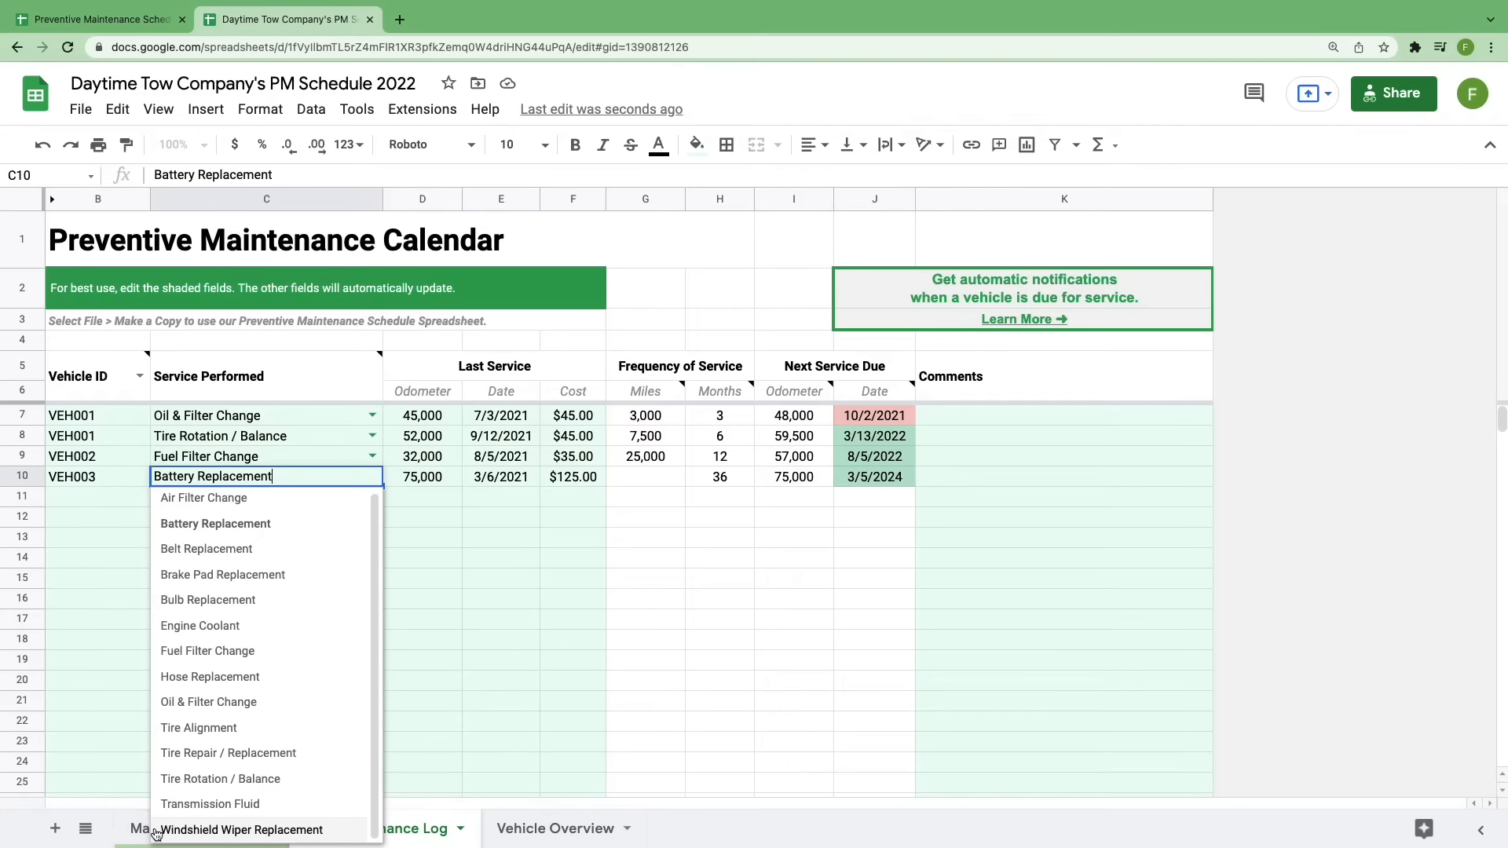
left_click(206, 829)
left_click(338, 829)
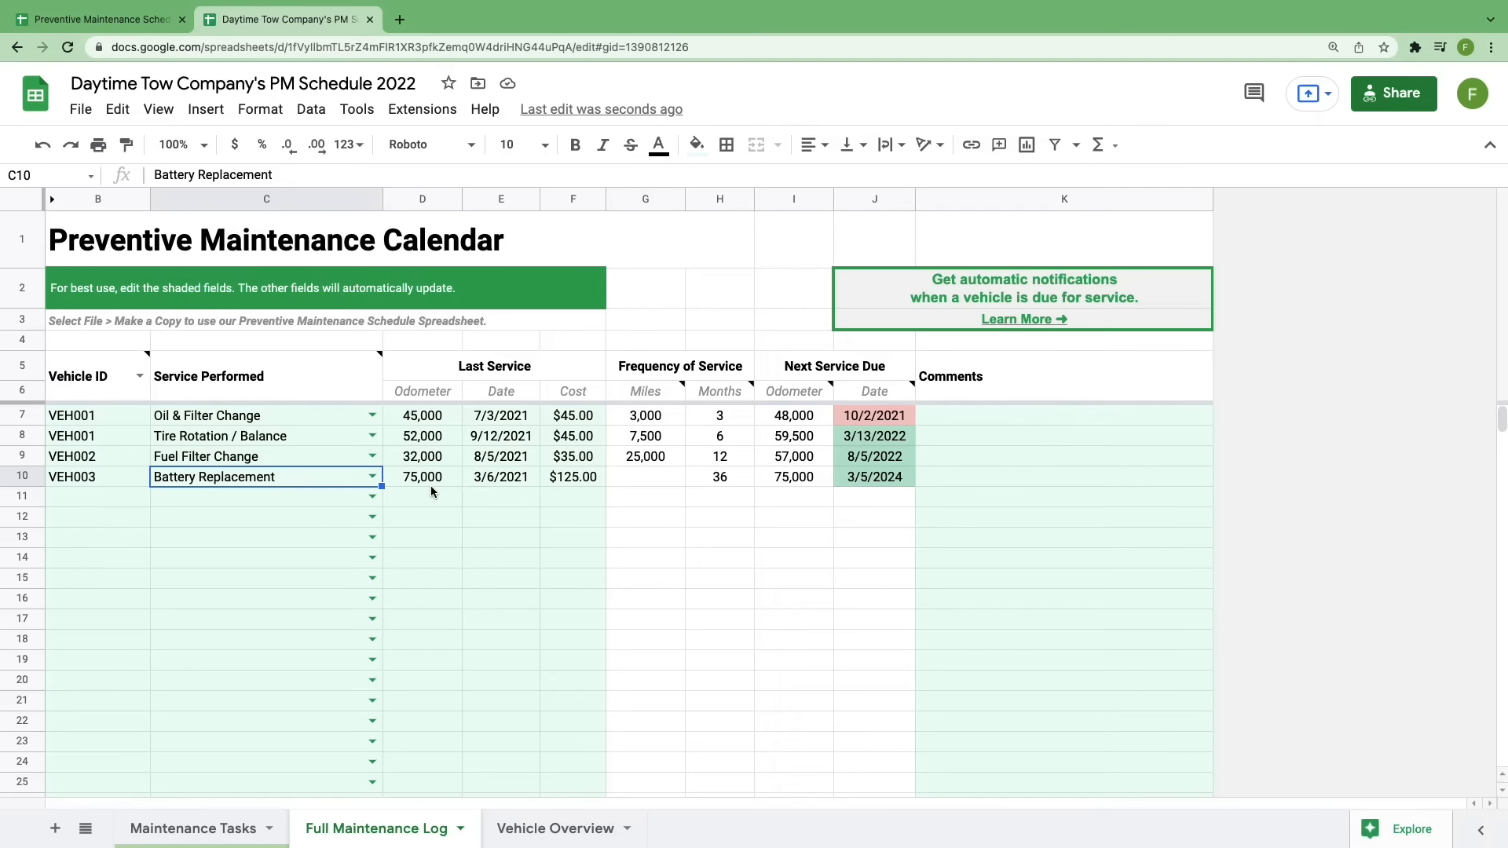
- Update the last service of VEH001's Oil & Filter Change to odometer 48,250 and date 2/25/2022
left_click(445, 416)
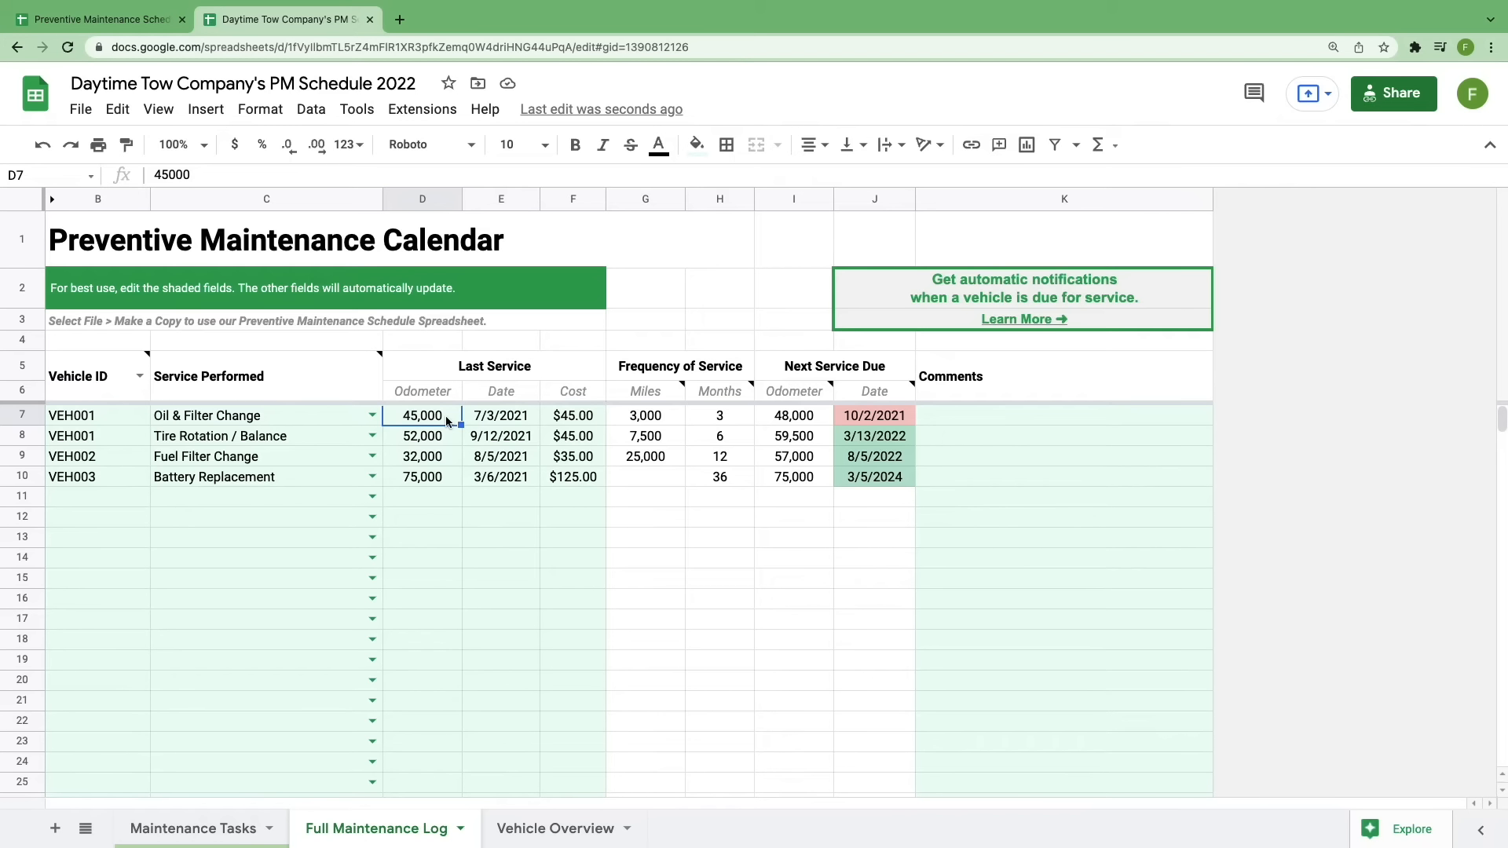
type("48250")
key("Tab")
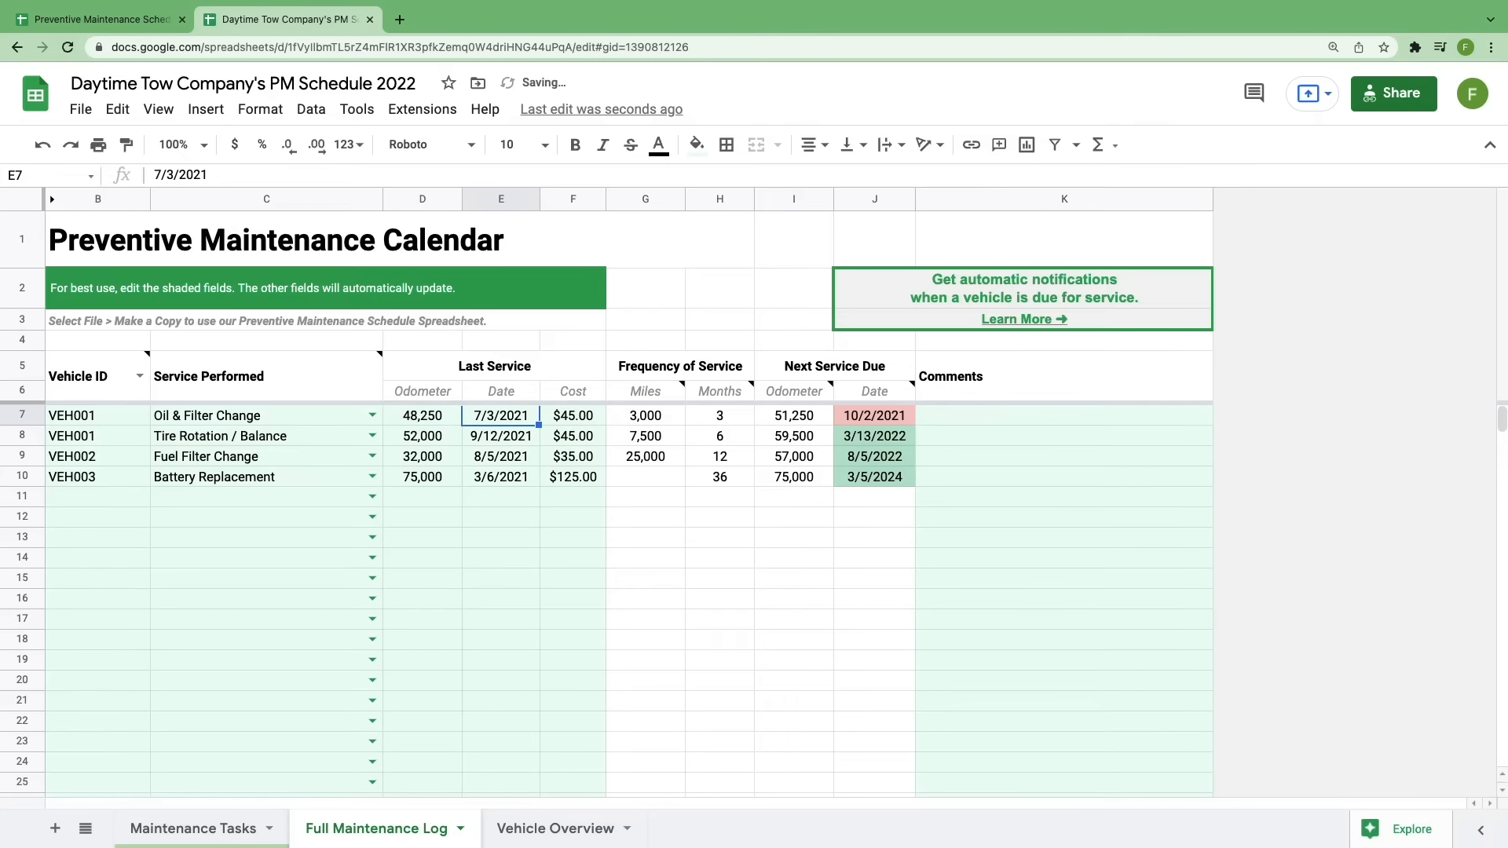
type("2/25")
key("Tab")
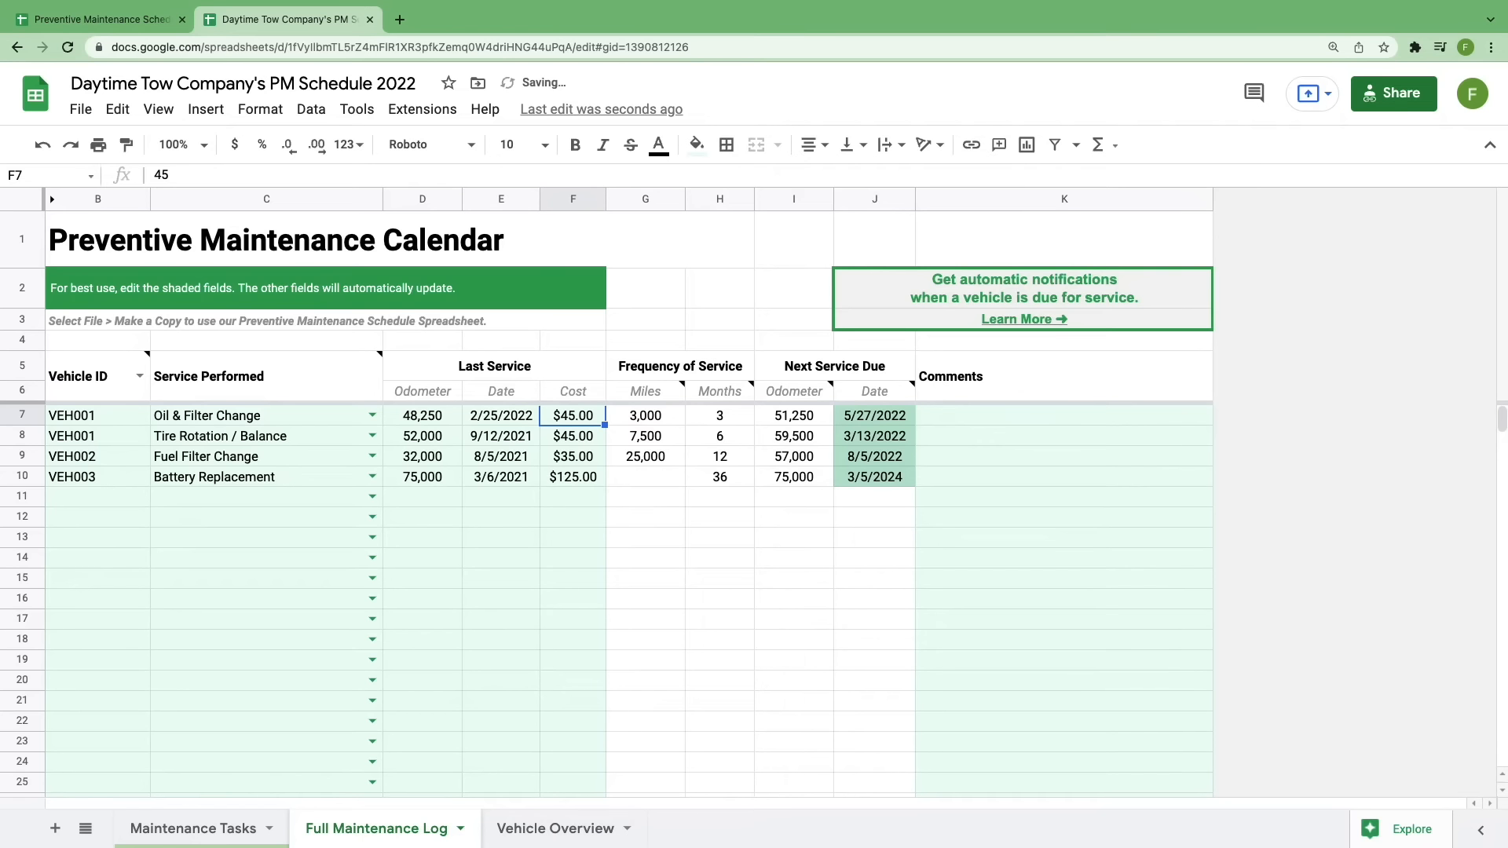
- Set the last service cost of VEH001's Oil & Filter Change to $46 and check its next due date
type("46")
key("Tab")
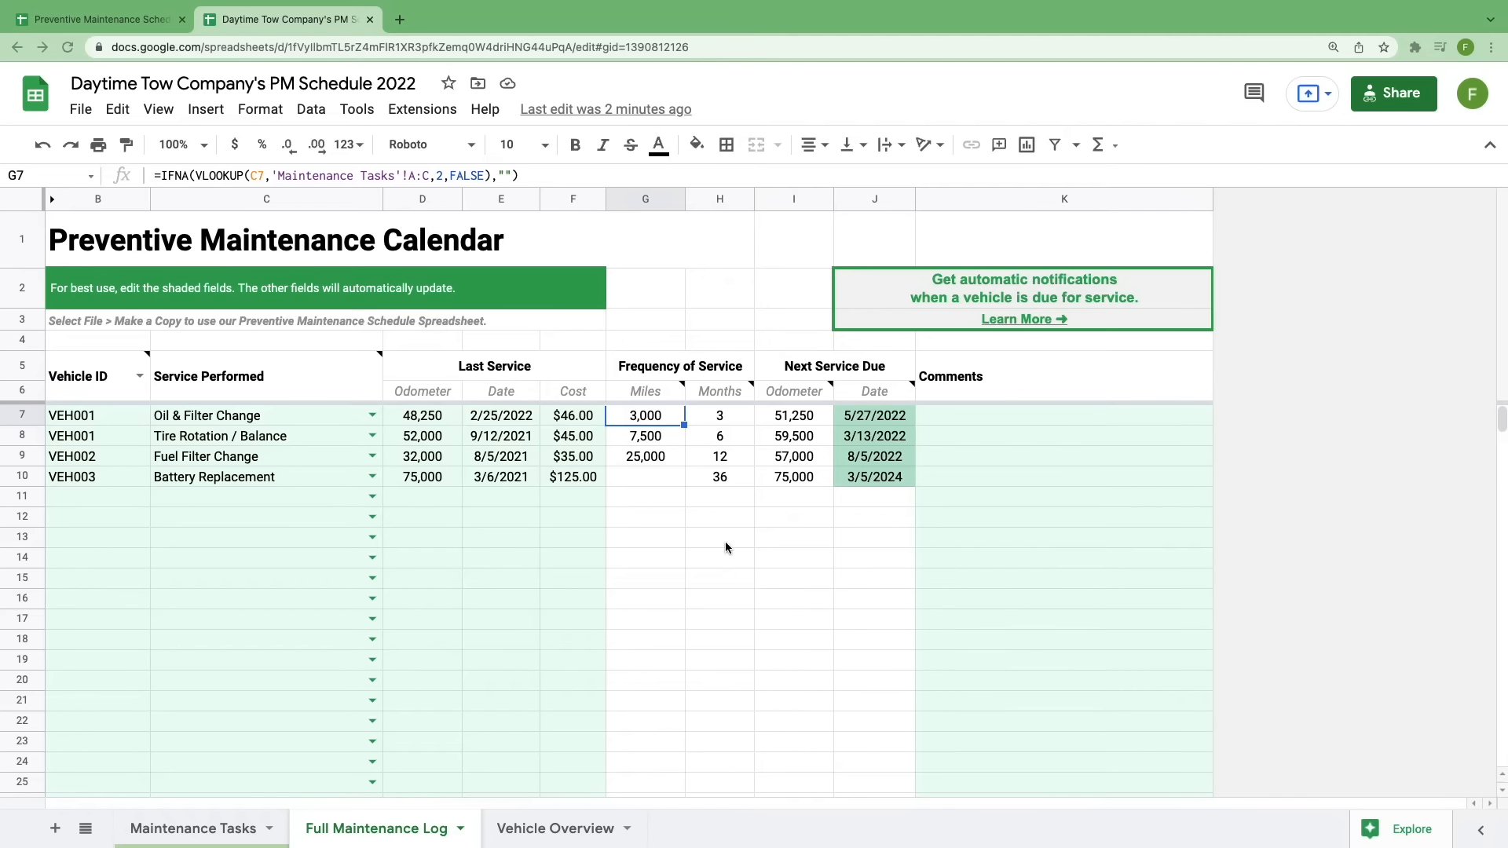
left_click(904, 420)
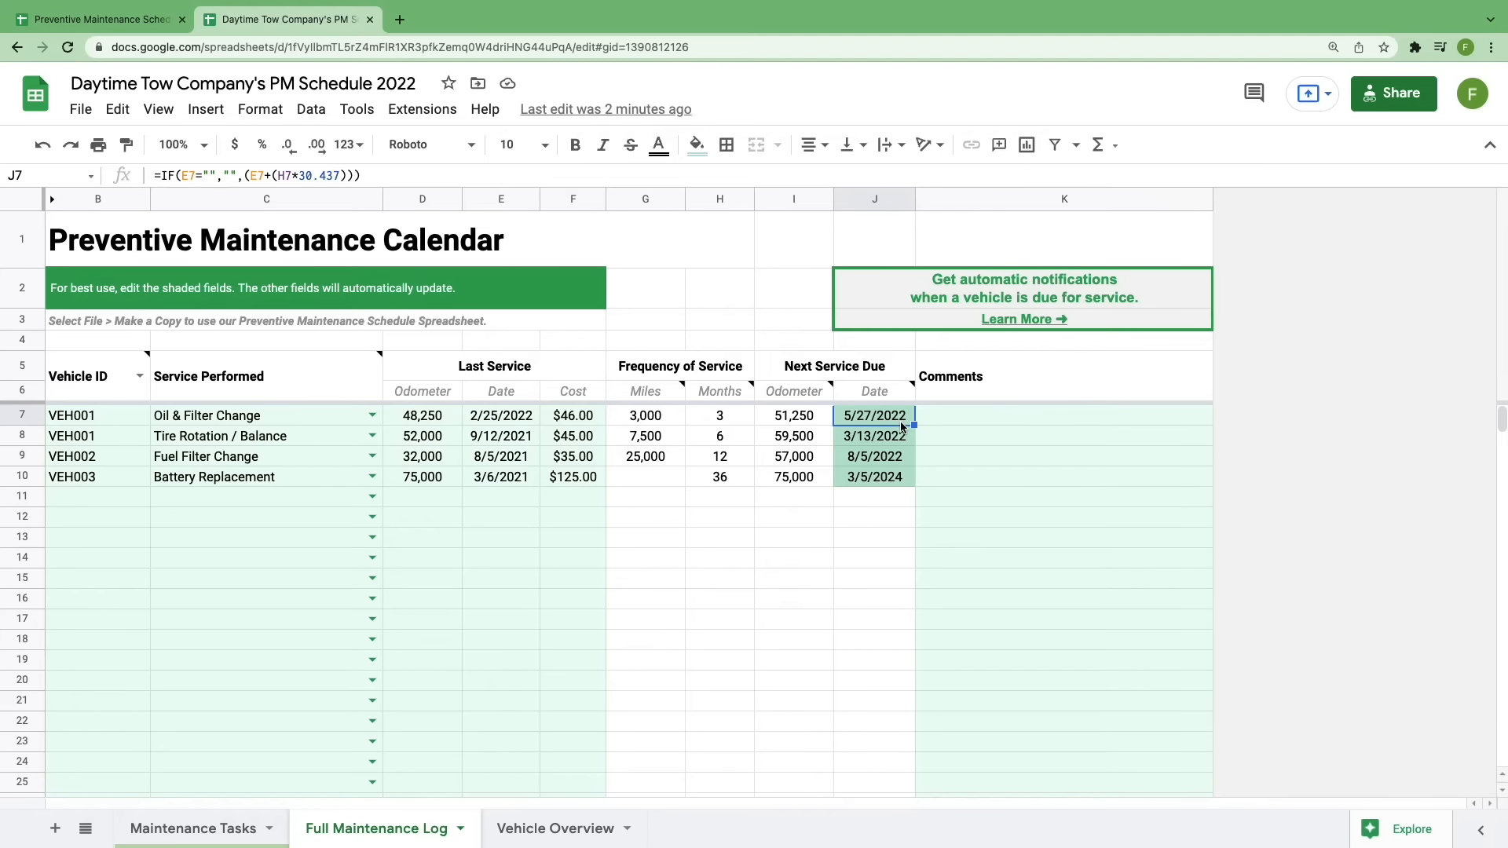
- Undo the cost, date and odometer edits of VEH001's Oil & Filter Change and restore only the odometer and date
key("ctrl+z")
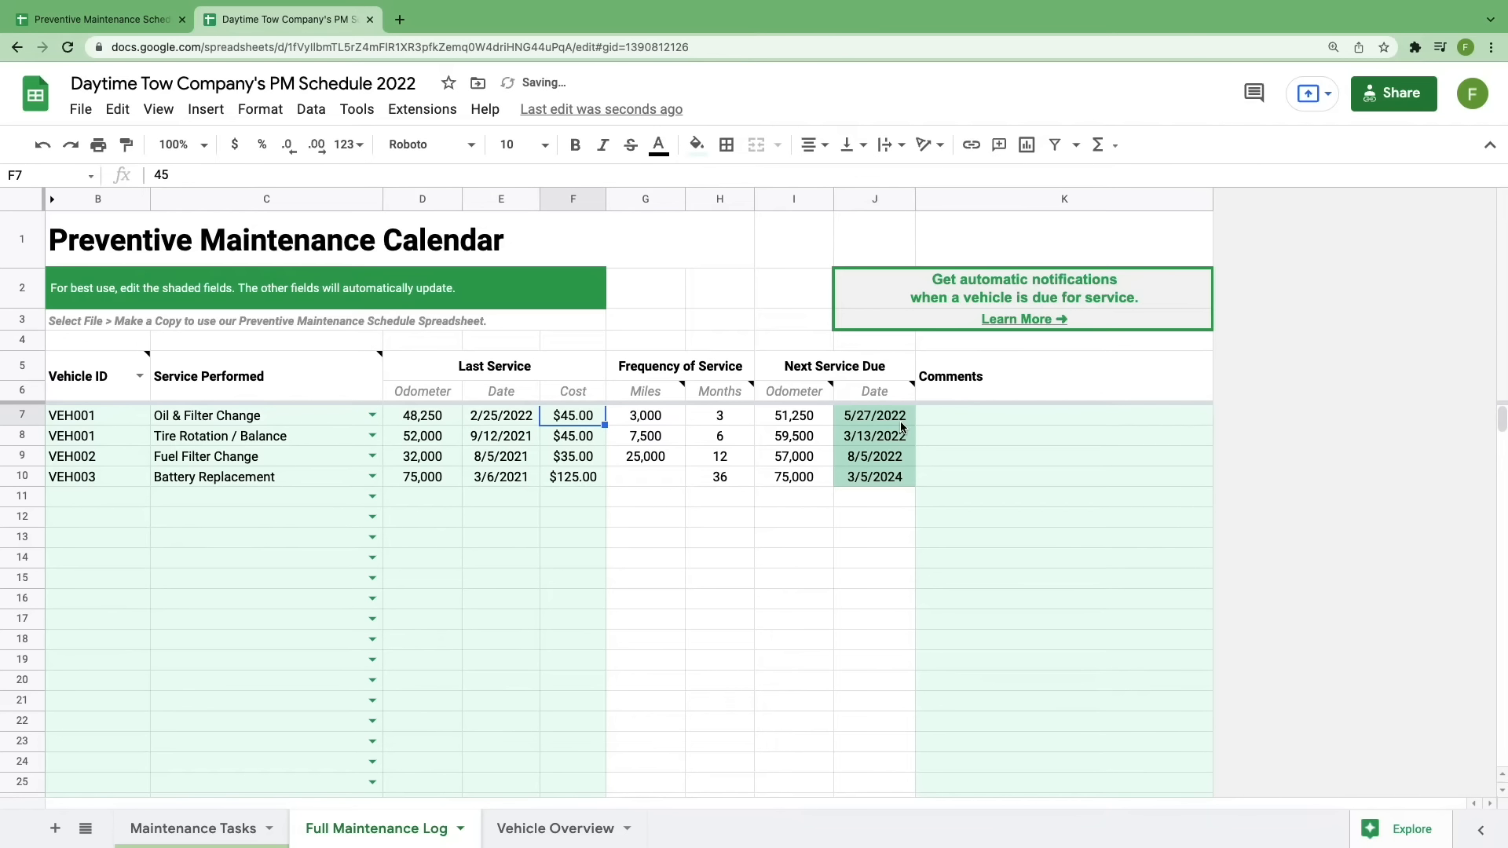
key("ctrl+z")
key("ctrl+z")
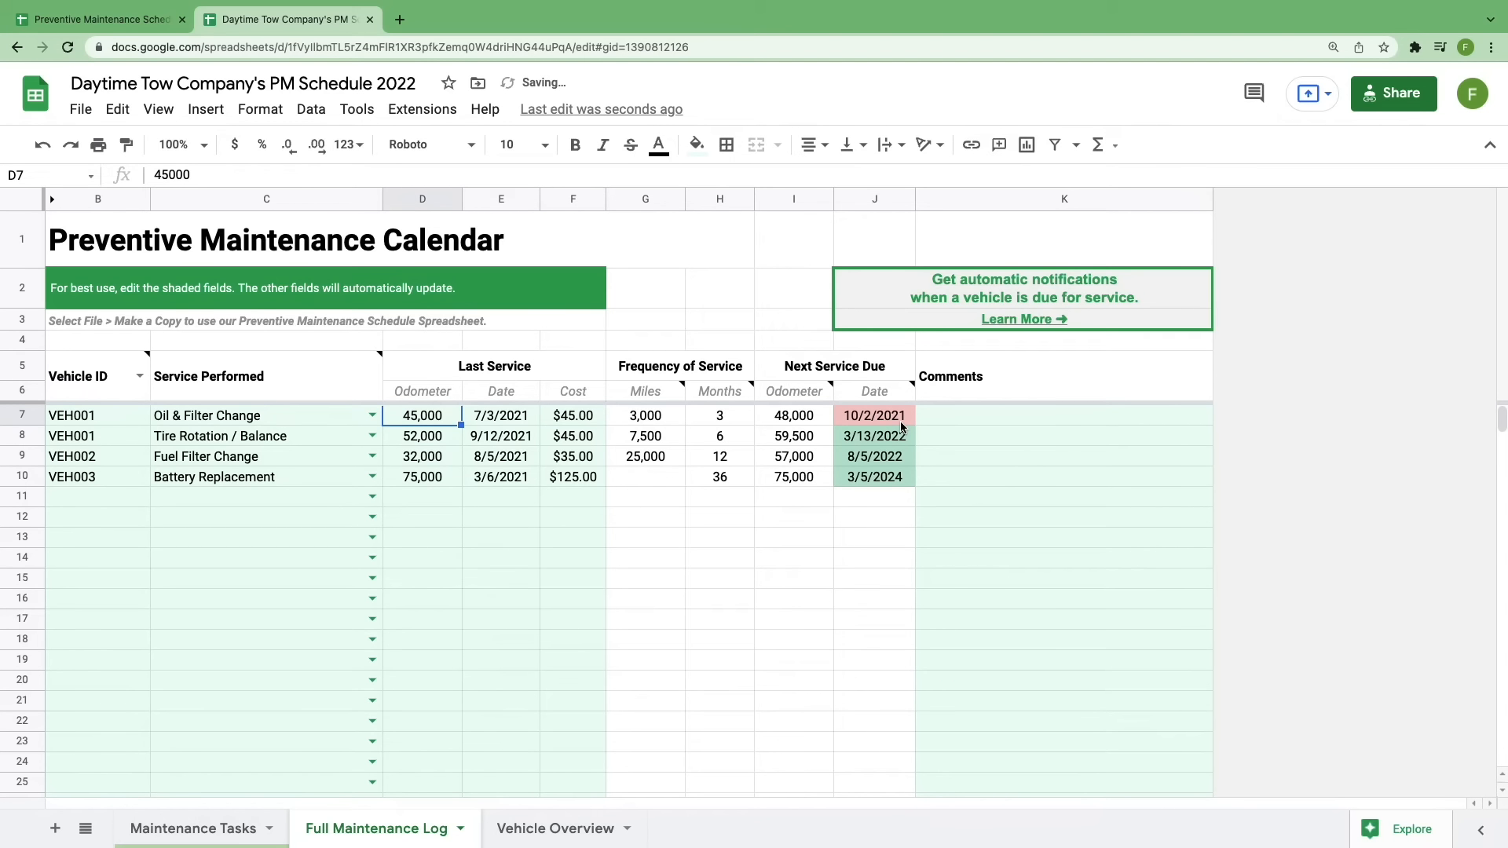
left_click(71, 148)
left_click(72, 148)
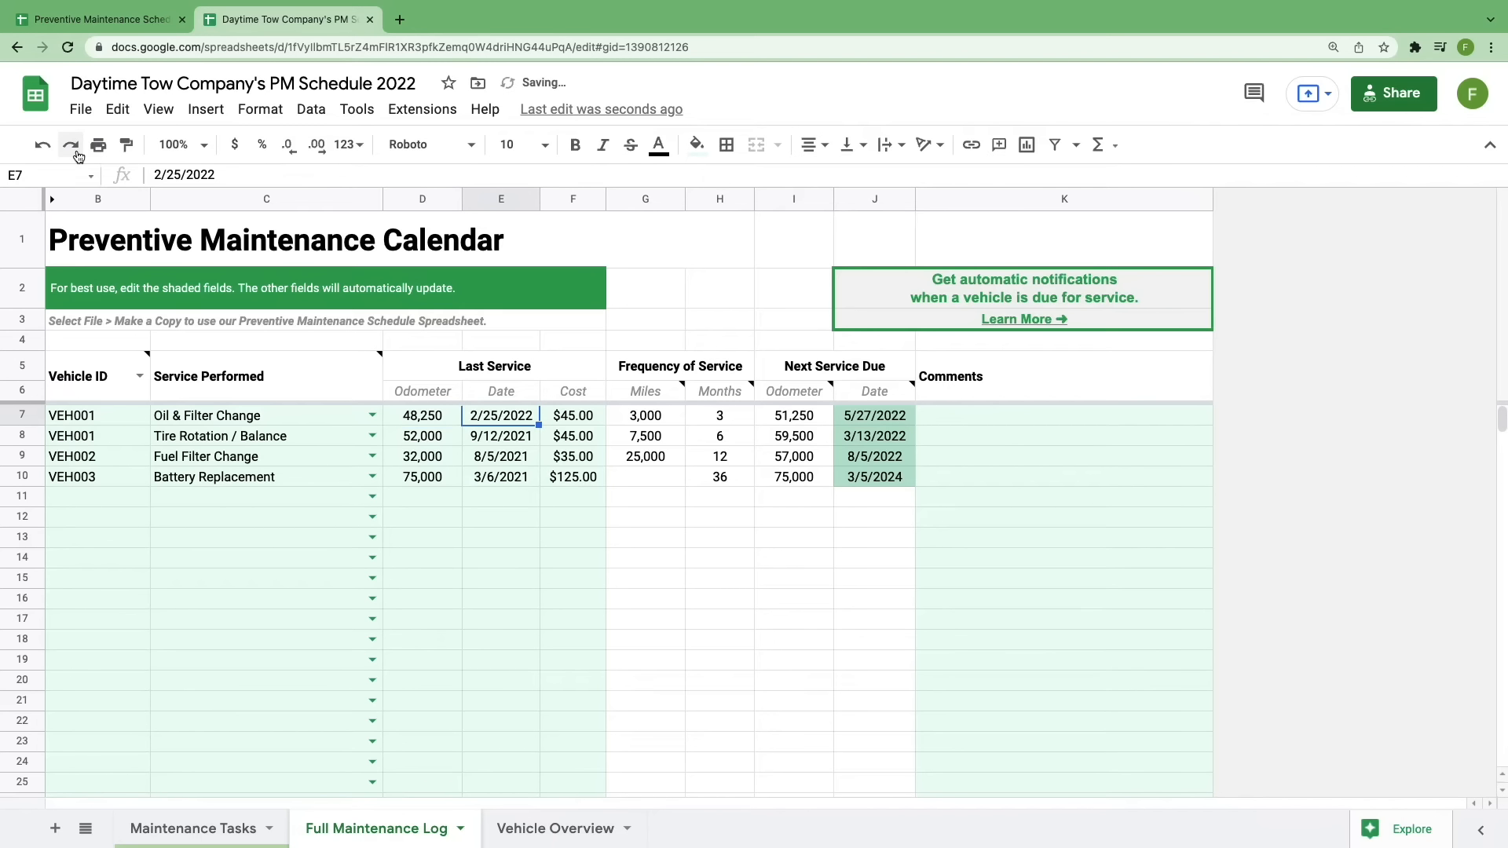
- Read the note on the Next Service Due Date heading about the colour coding of due dates
left_click(896, 398)
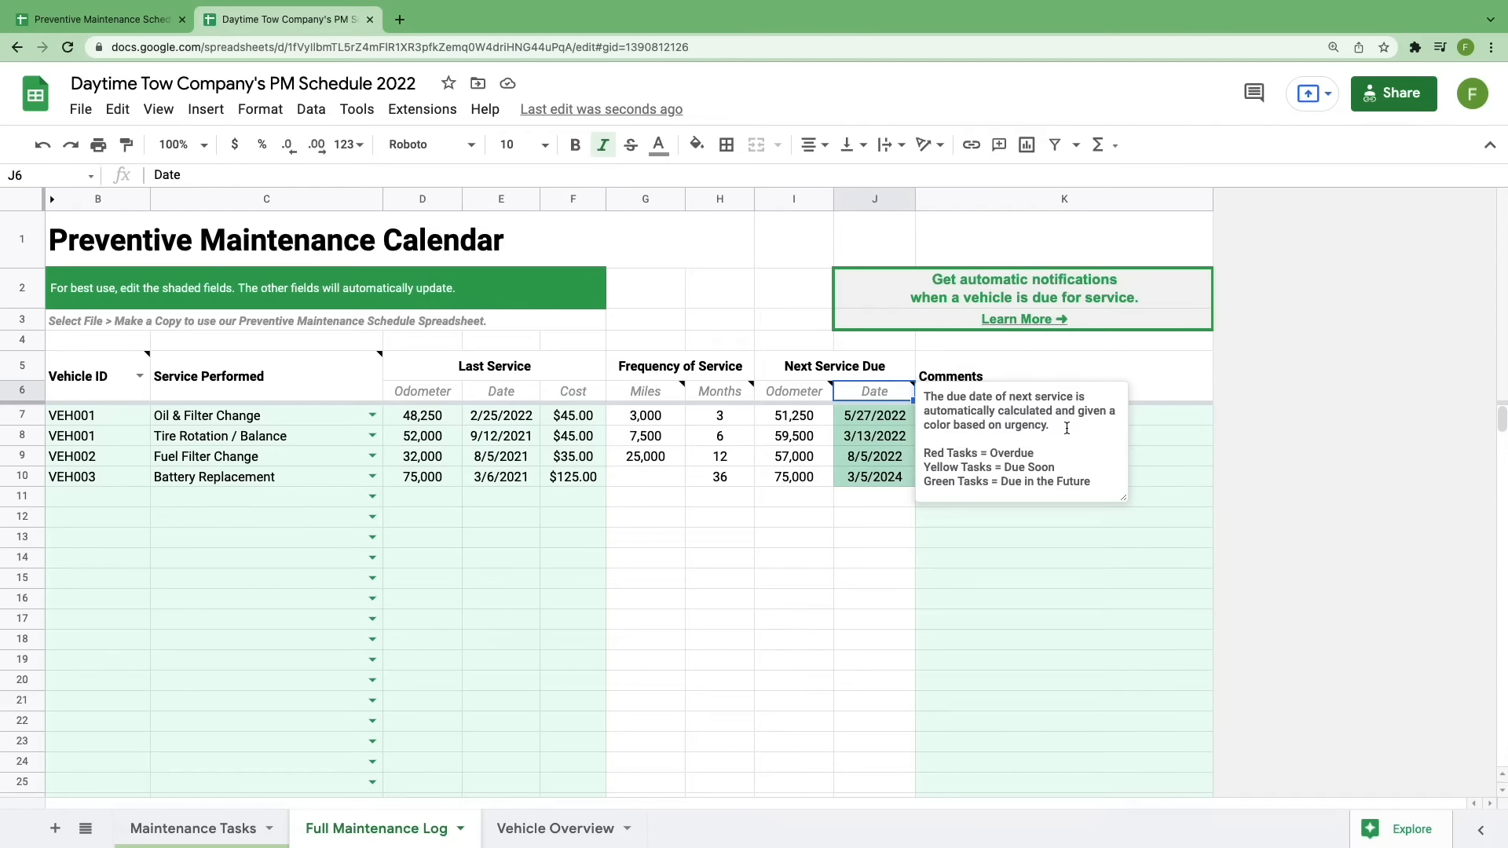
left_click(899, 598)
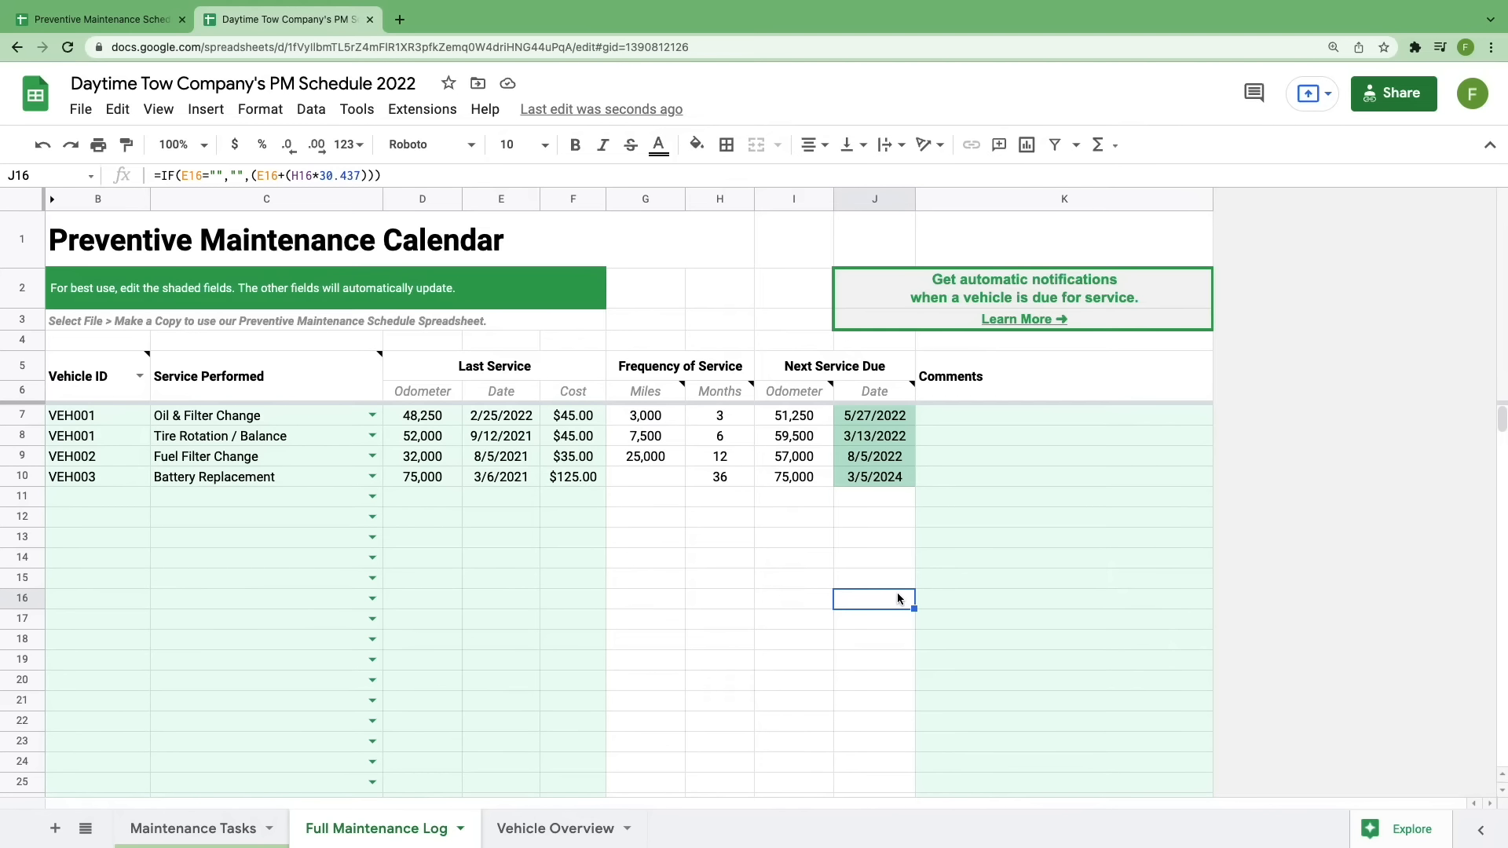
key("Up")
key("Up")
key("Up")
key("Up")
key("Up")
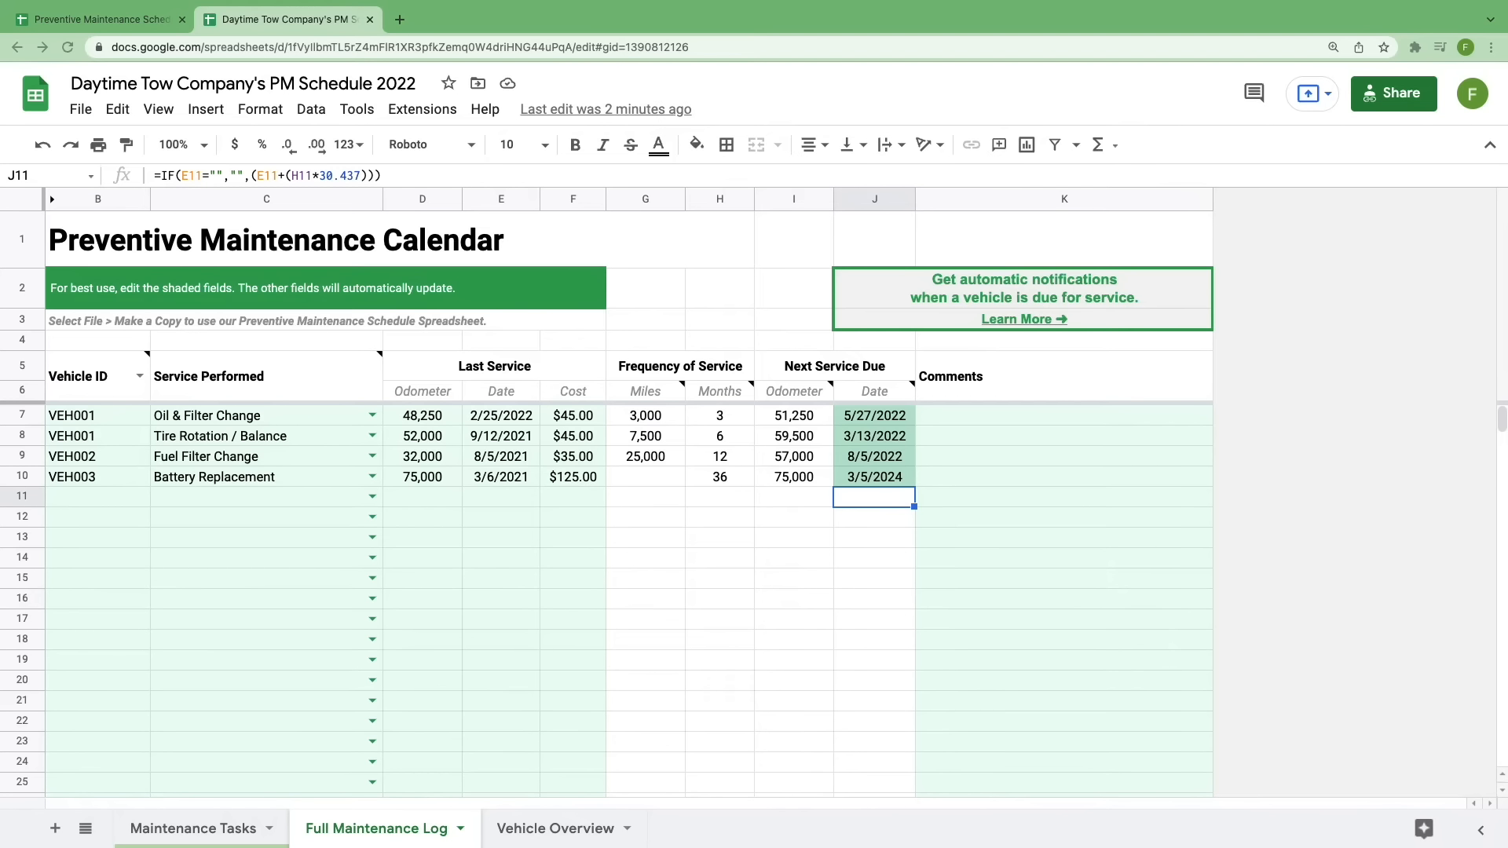
- Start a new maintenance log entry in row 11 for VEH002 with the service Air Filter Change
left_click(124, 500)
type("VEH002")
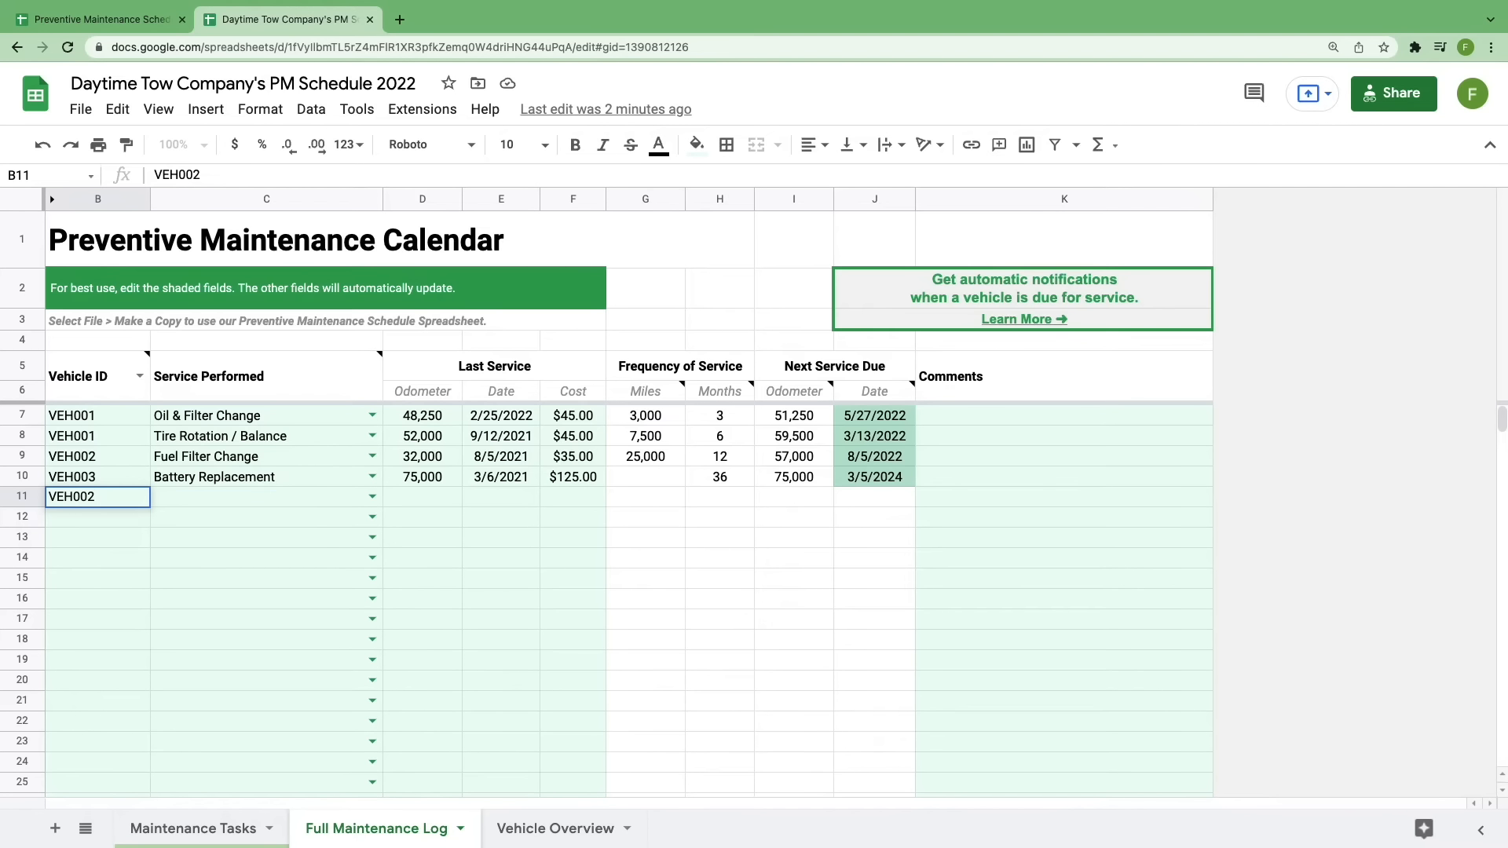
key("Tab")
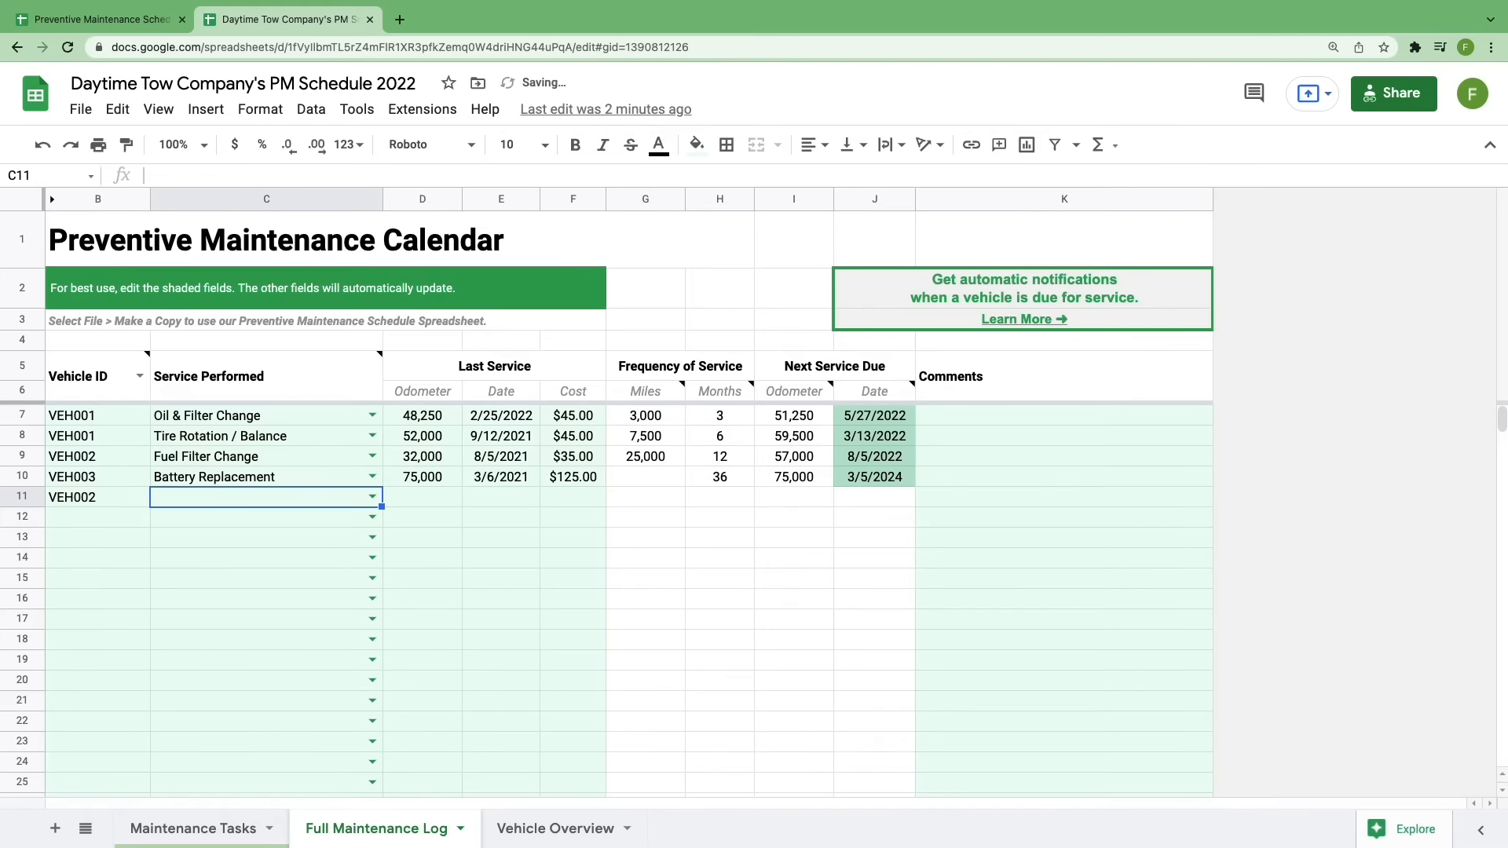
type("air")
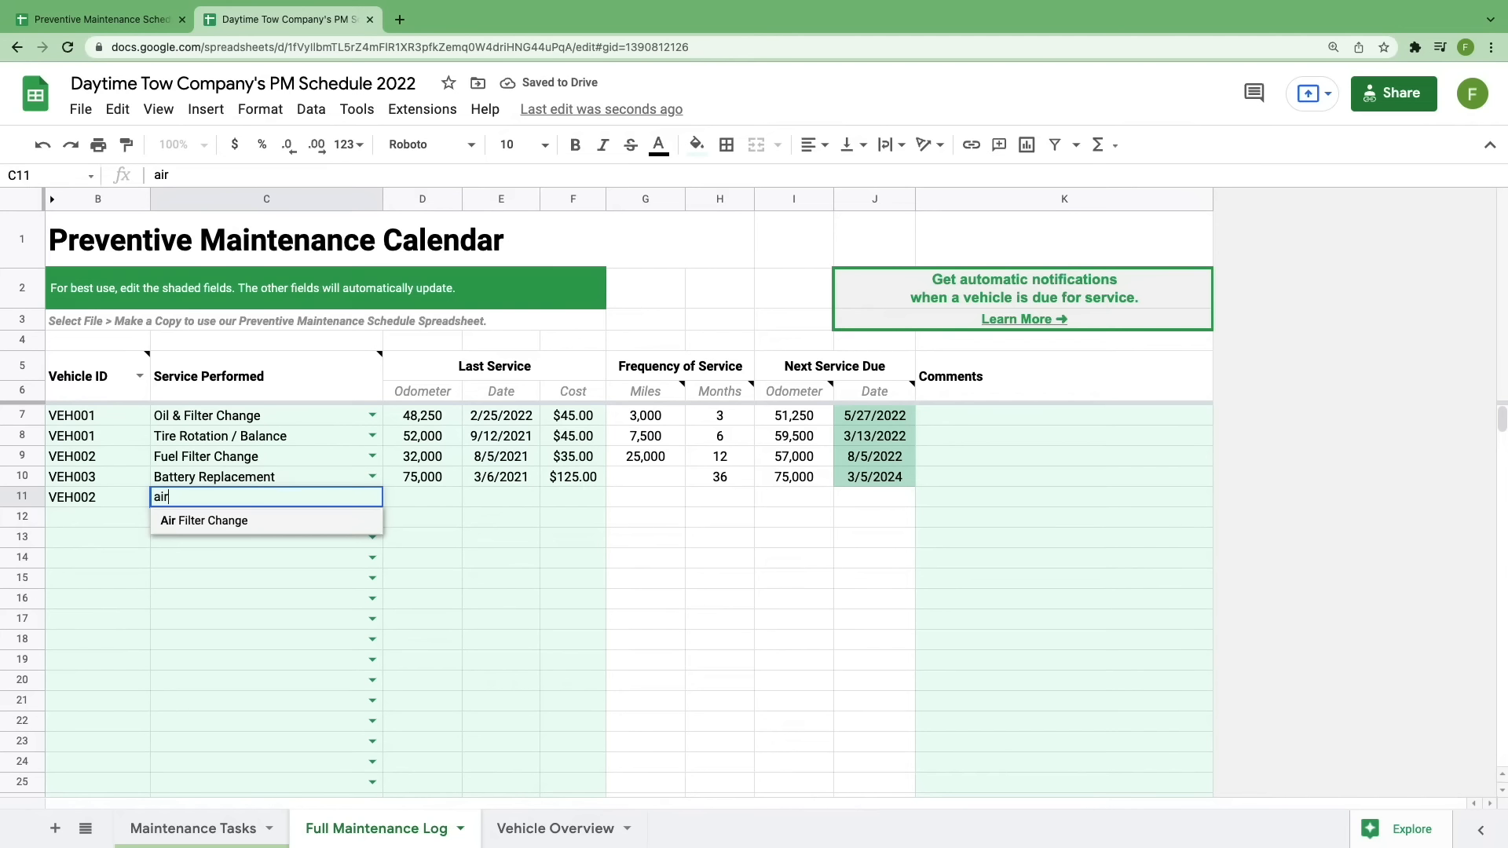
key("Tab")
- Fill in the last service of VEH002's Air Filter Change with odometer 32,750, date 9/2/2021 and cost $35
type("32750")
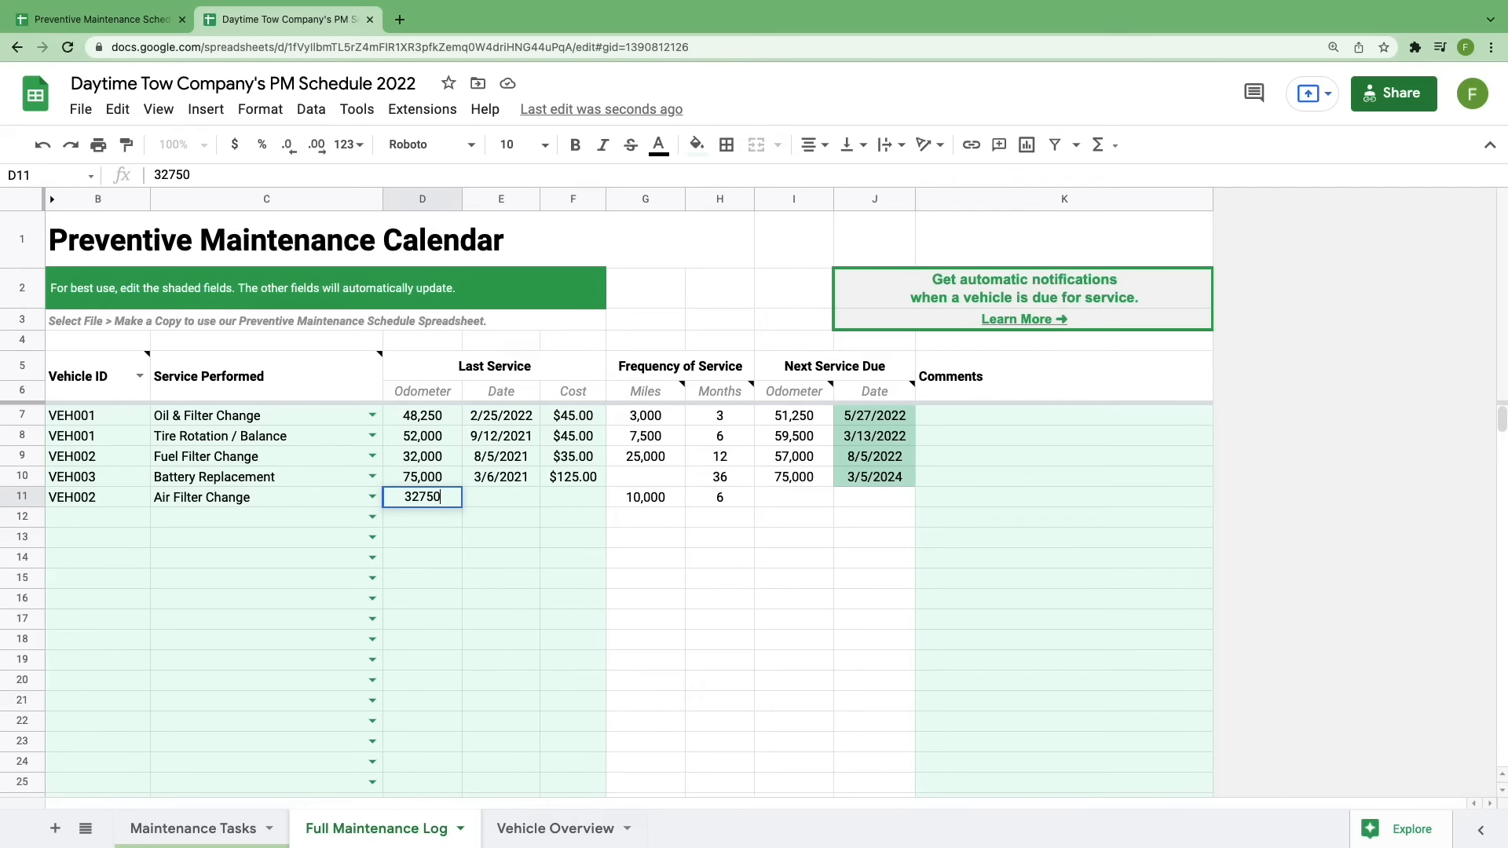
key("Tab")
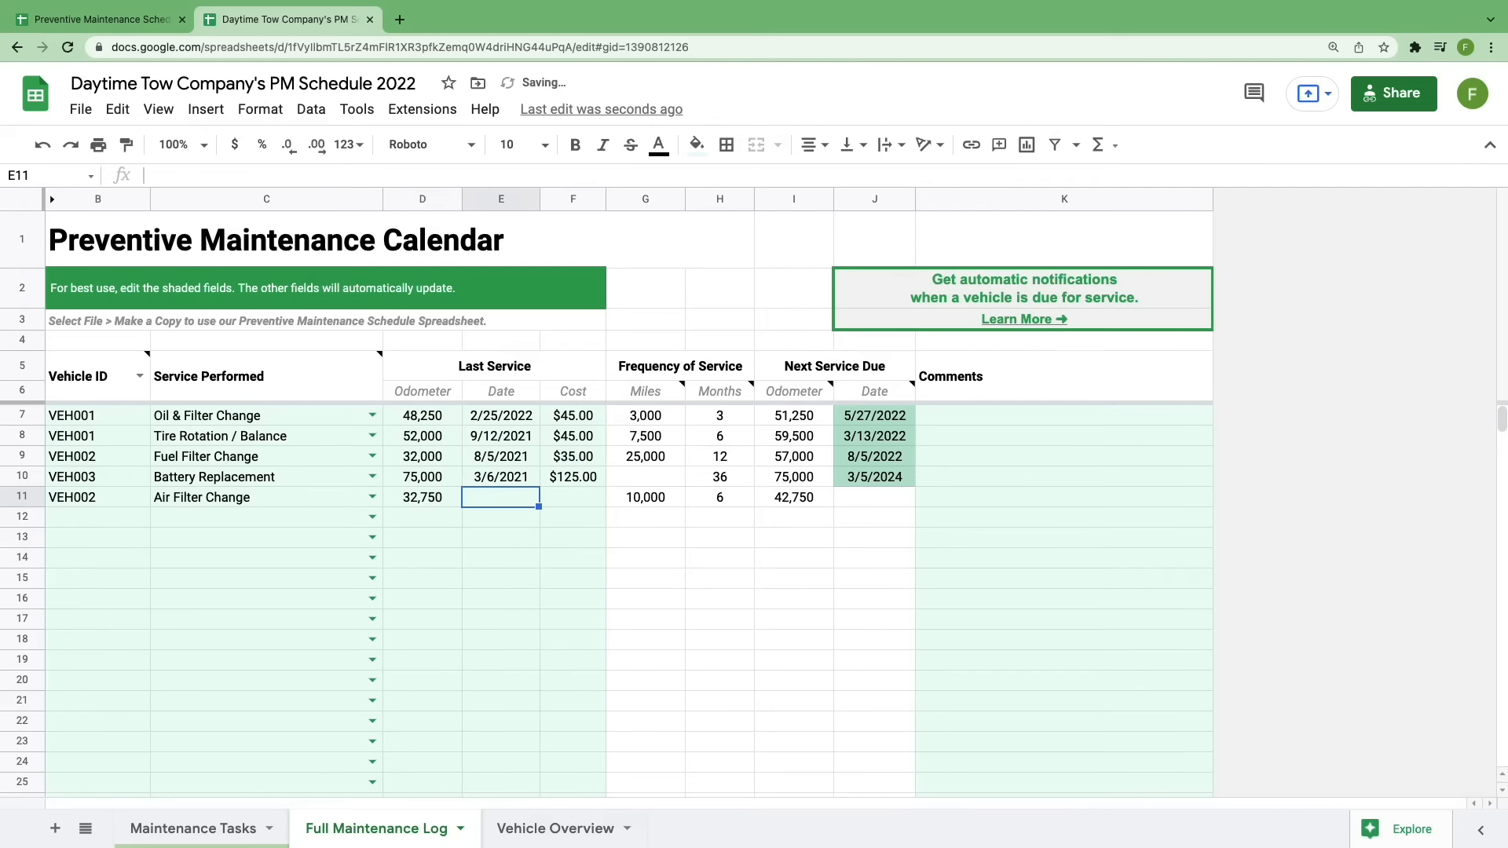
type("9/2/21")
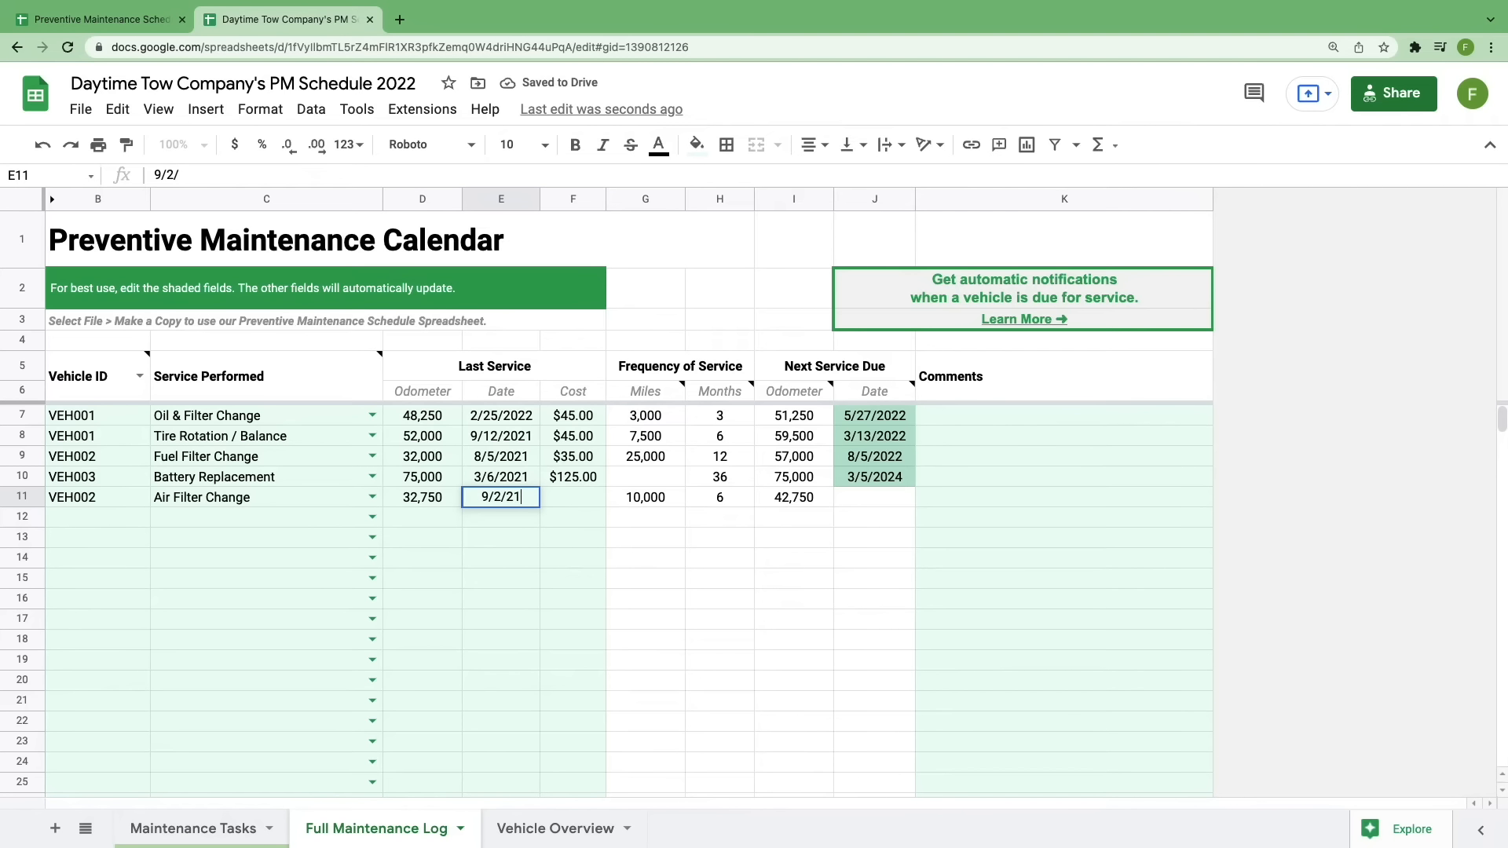
key("Tab")
type("35")
key("Tab")
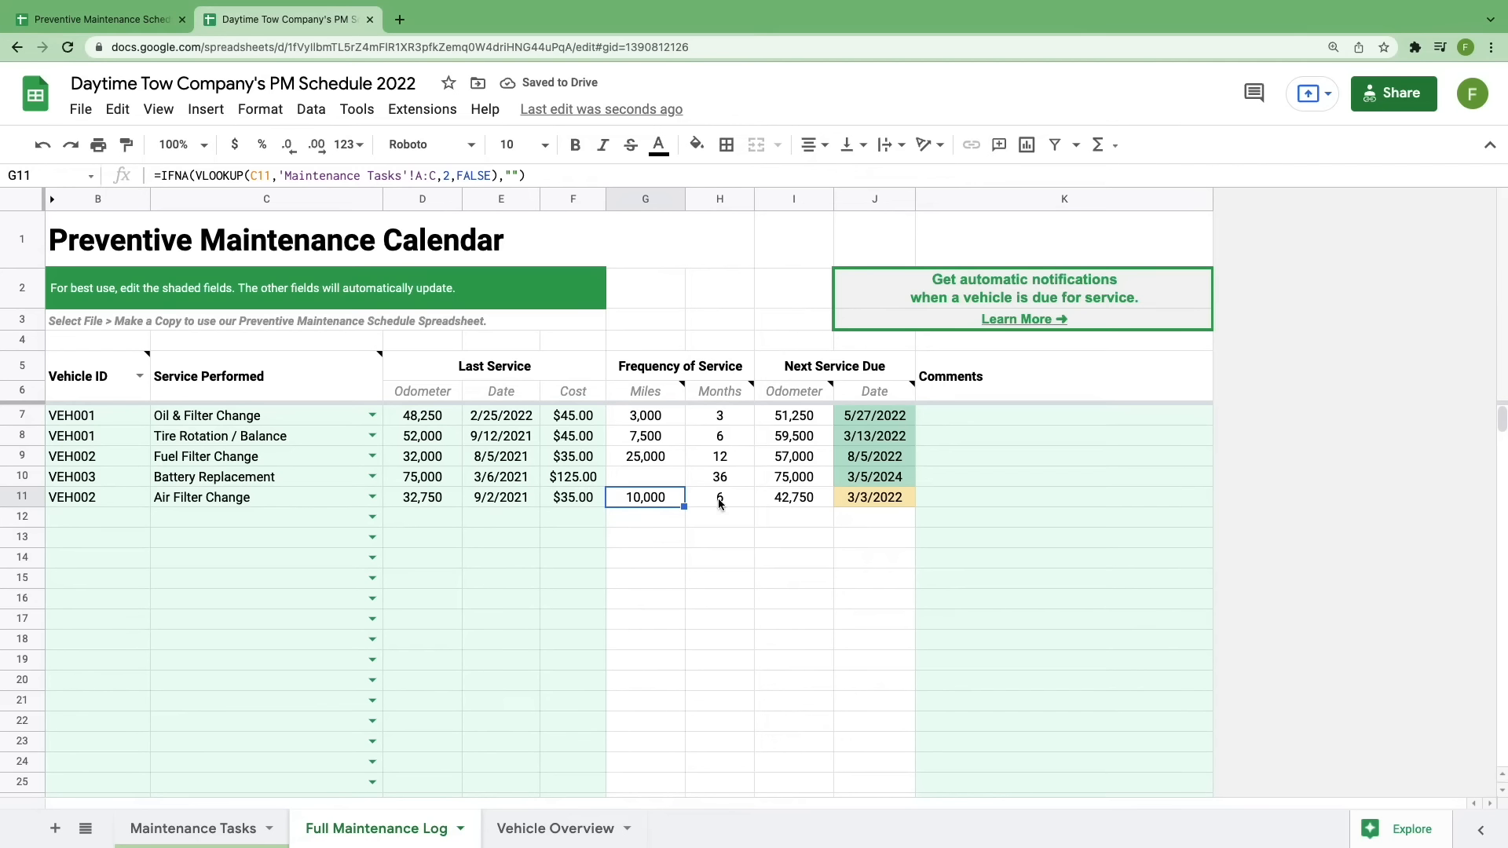
left_click(870, 501)
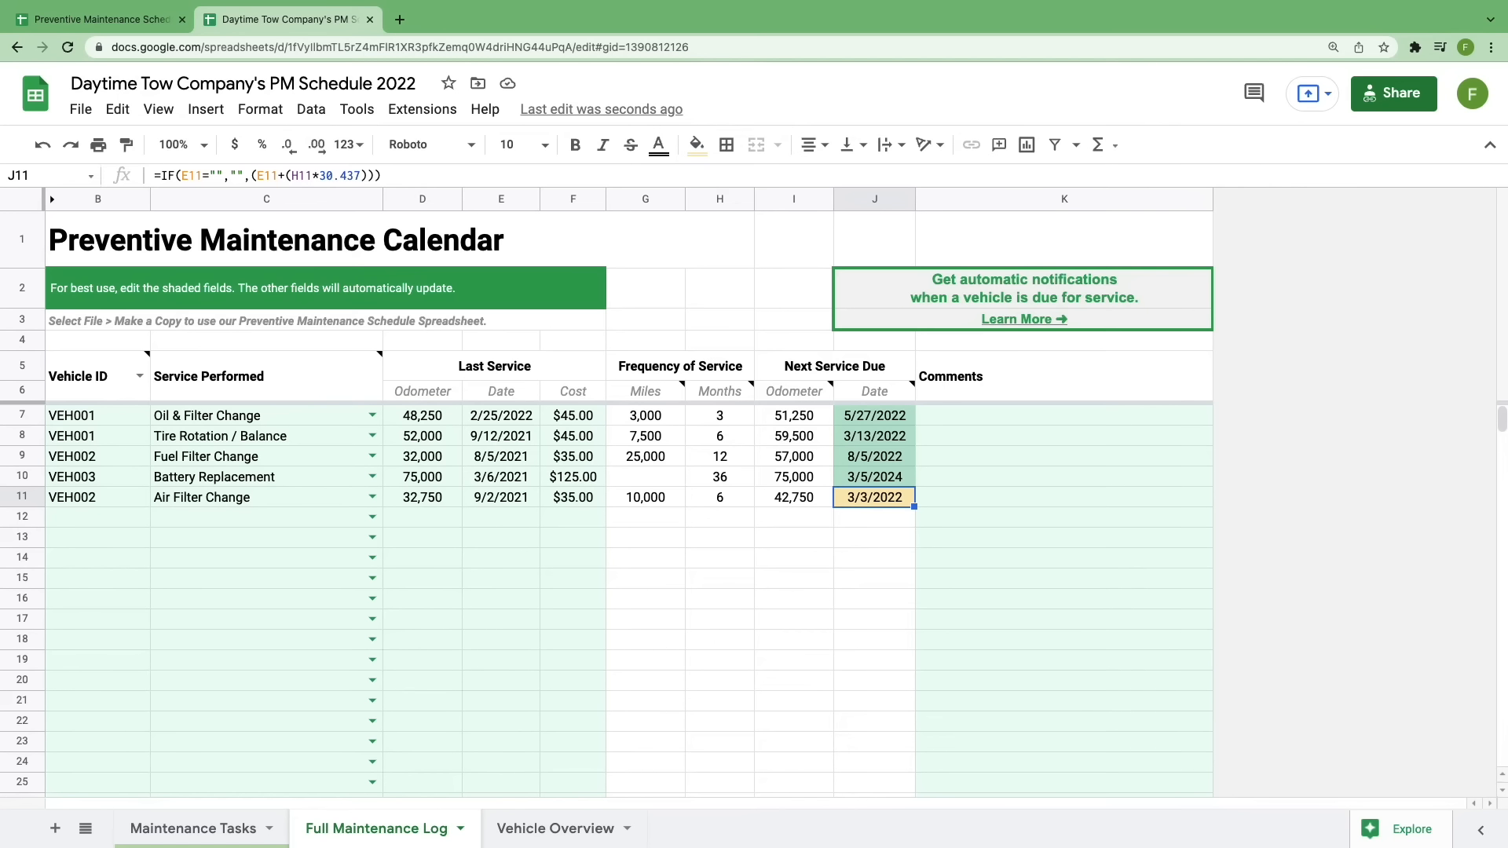
- Sort the maintenance log by next service due date in ascending order, accepting the edit warning, and review the dates
left_click(904, 201)
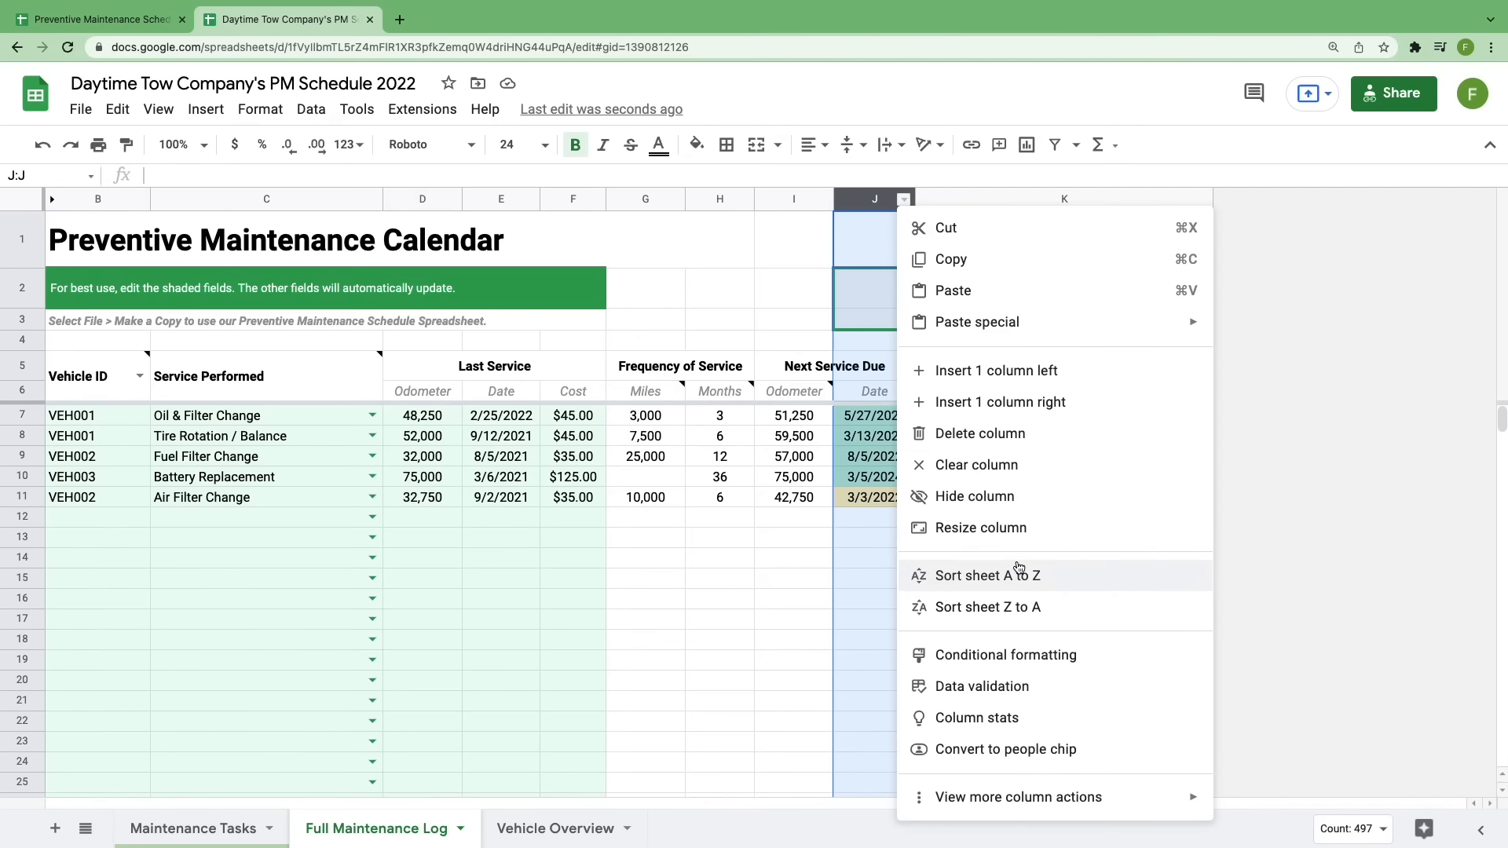
left_click(1020, 575)
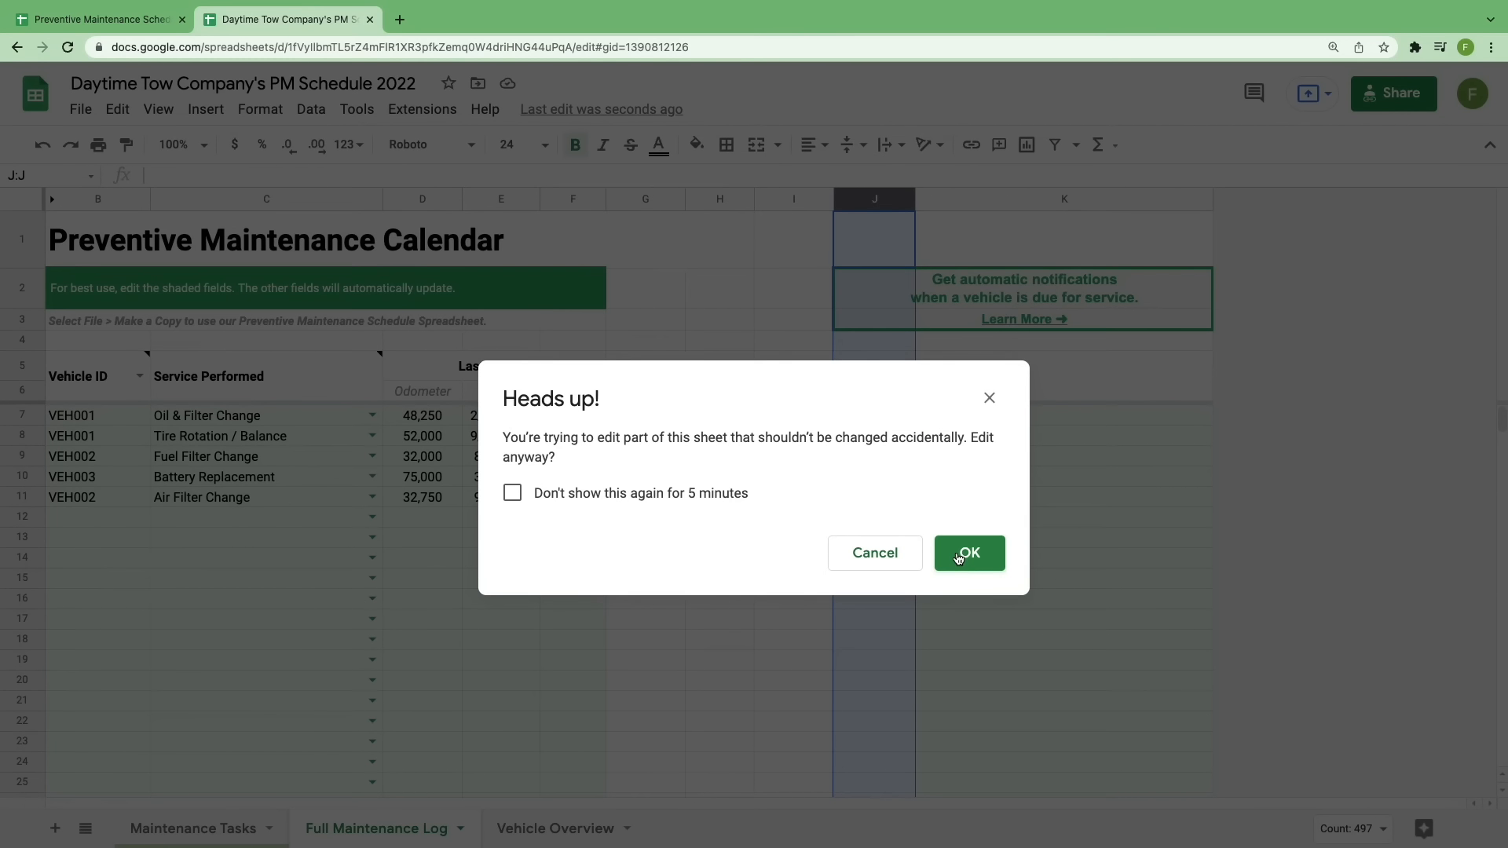
left_click(958, 554)
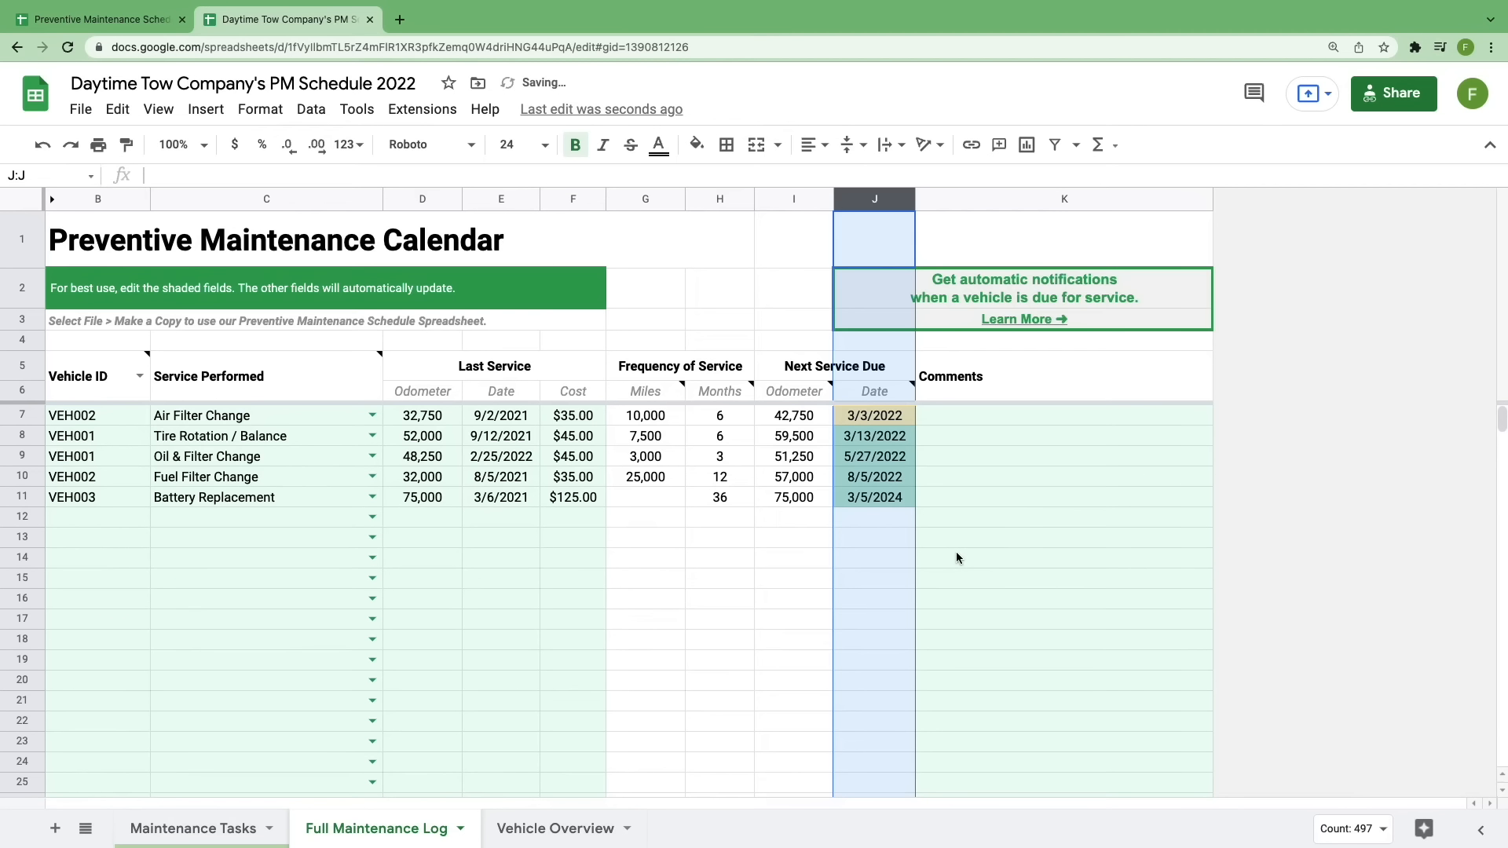
left_click(889, 419)
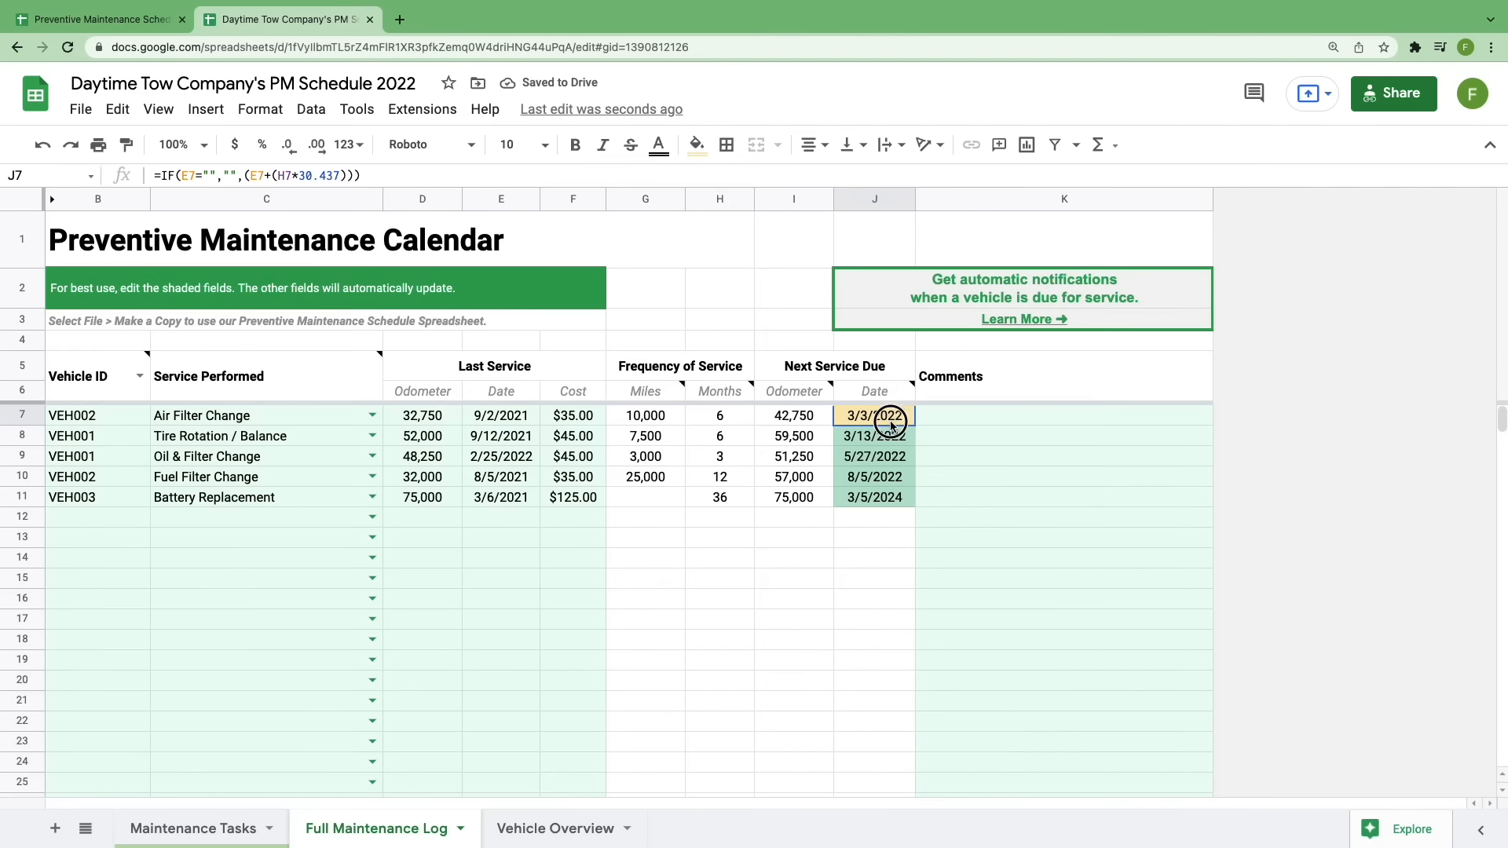
left_click_drag(891, 424, 882, 498)
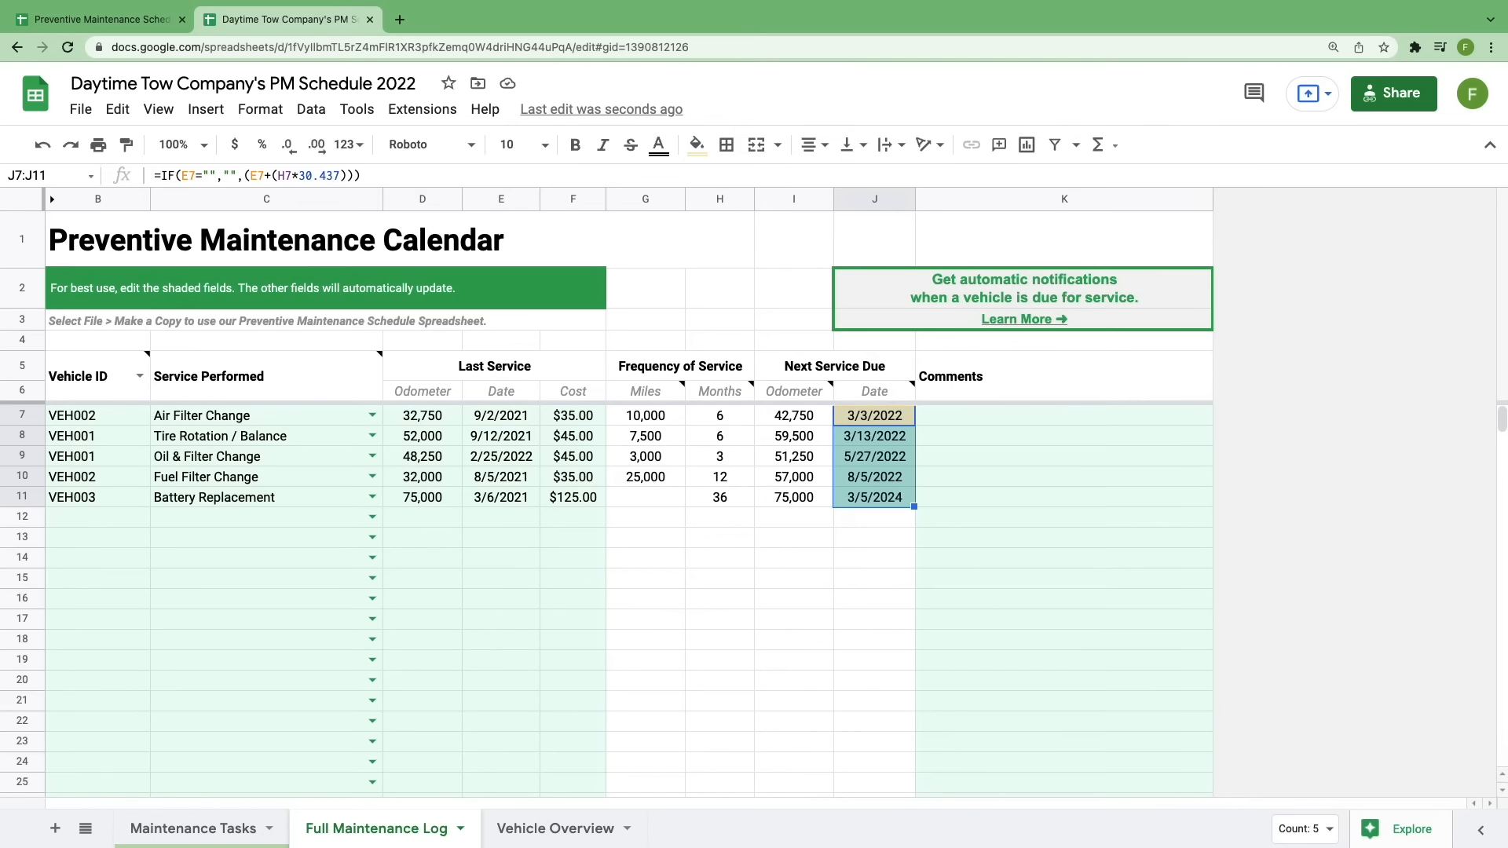
- Sort the maintenance log by next due odometer in ascending order, accepting the edit warning
right_click(815, 201)
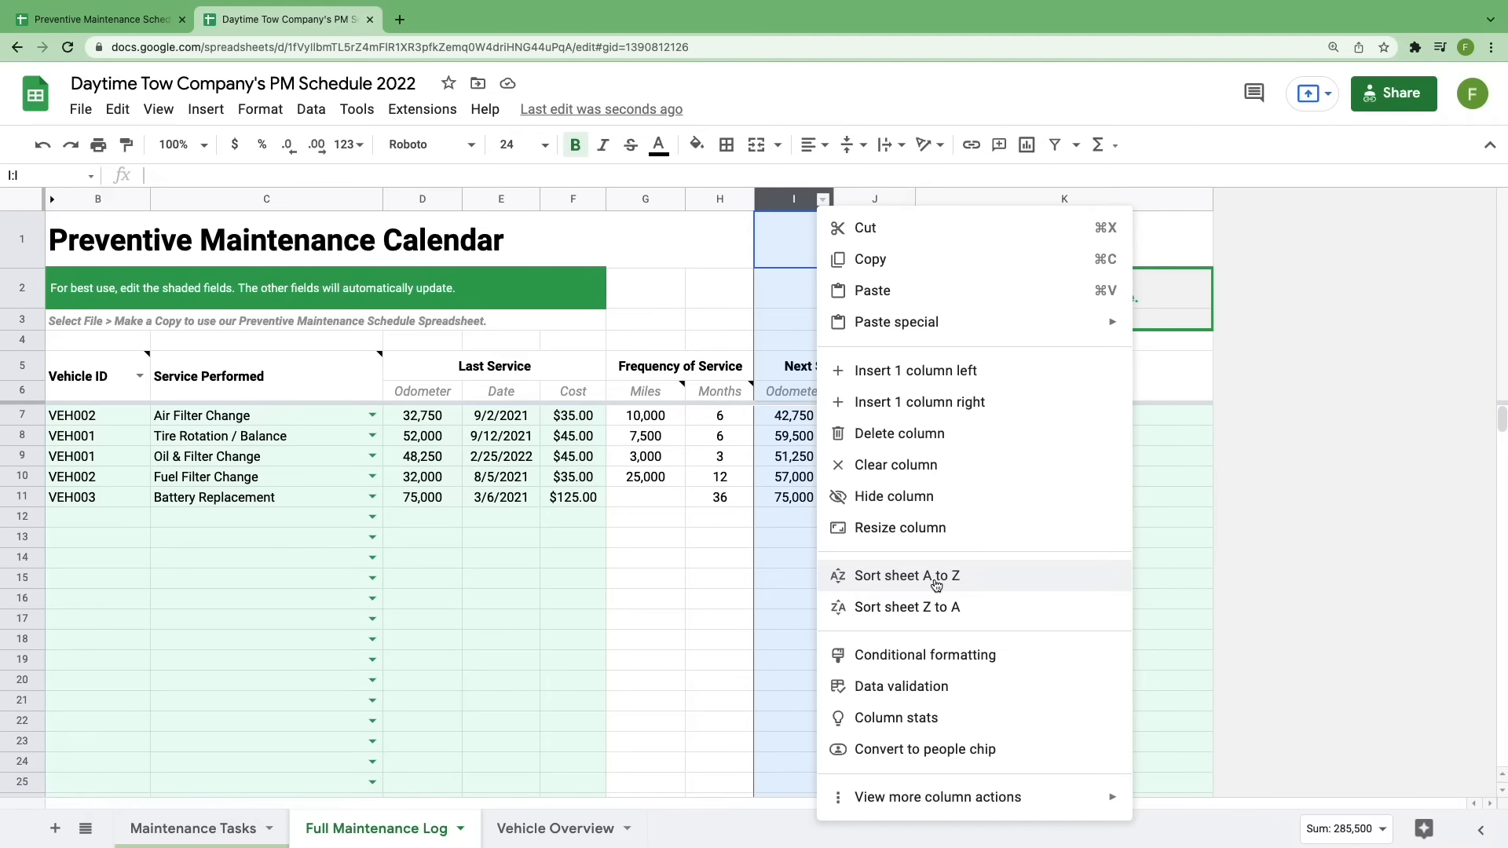
left_click(932, 581)
left_click(969, 554)
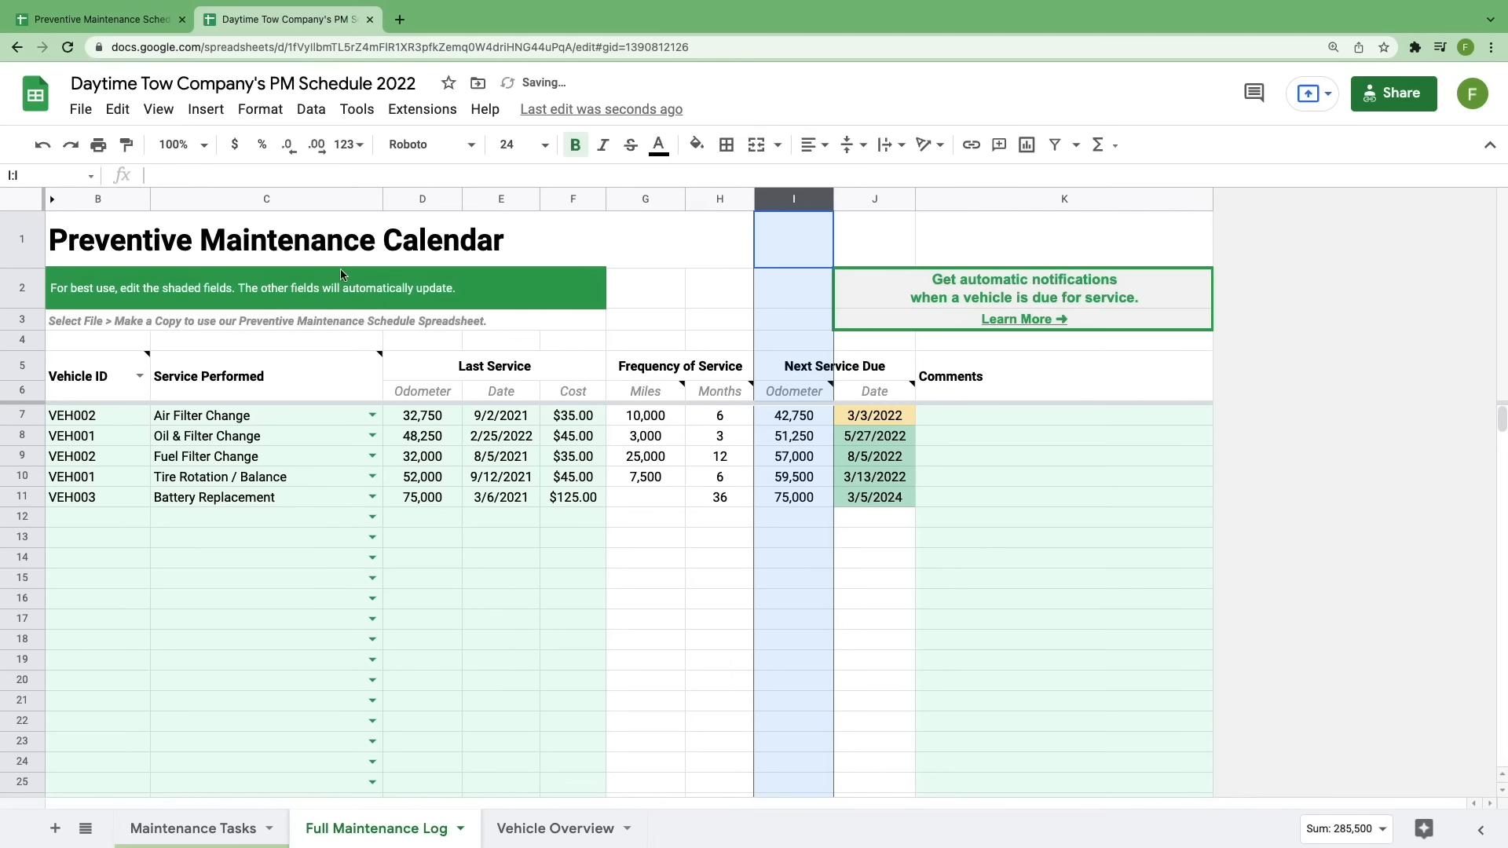
- Sort the maintenance log by Vehicle ID in ascending order, accepting the edit warning
left_click(138, 200)
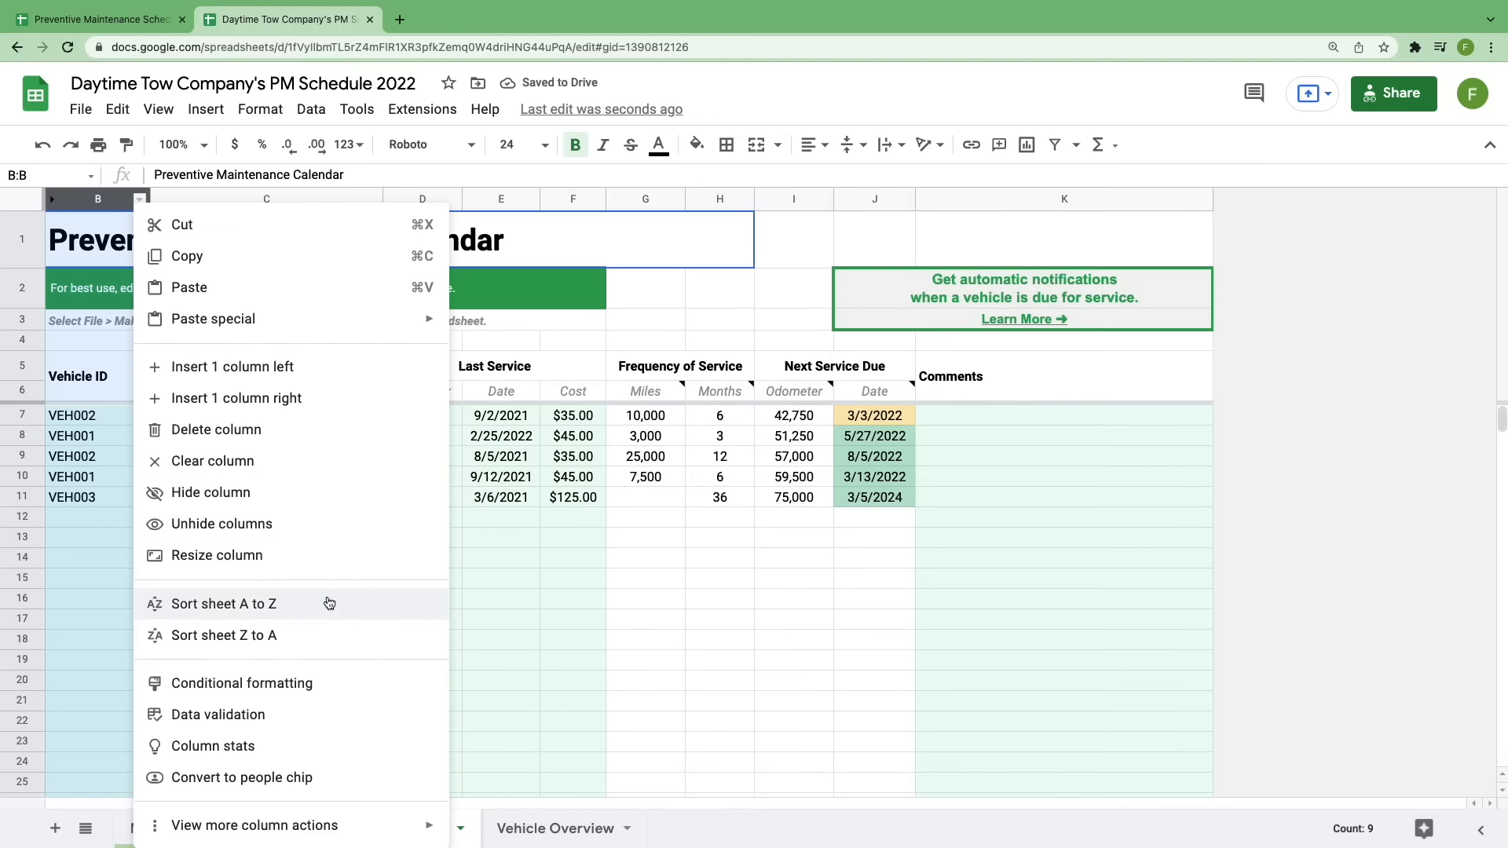
left_click(328, 603)
left_click(970, 554)
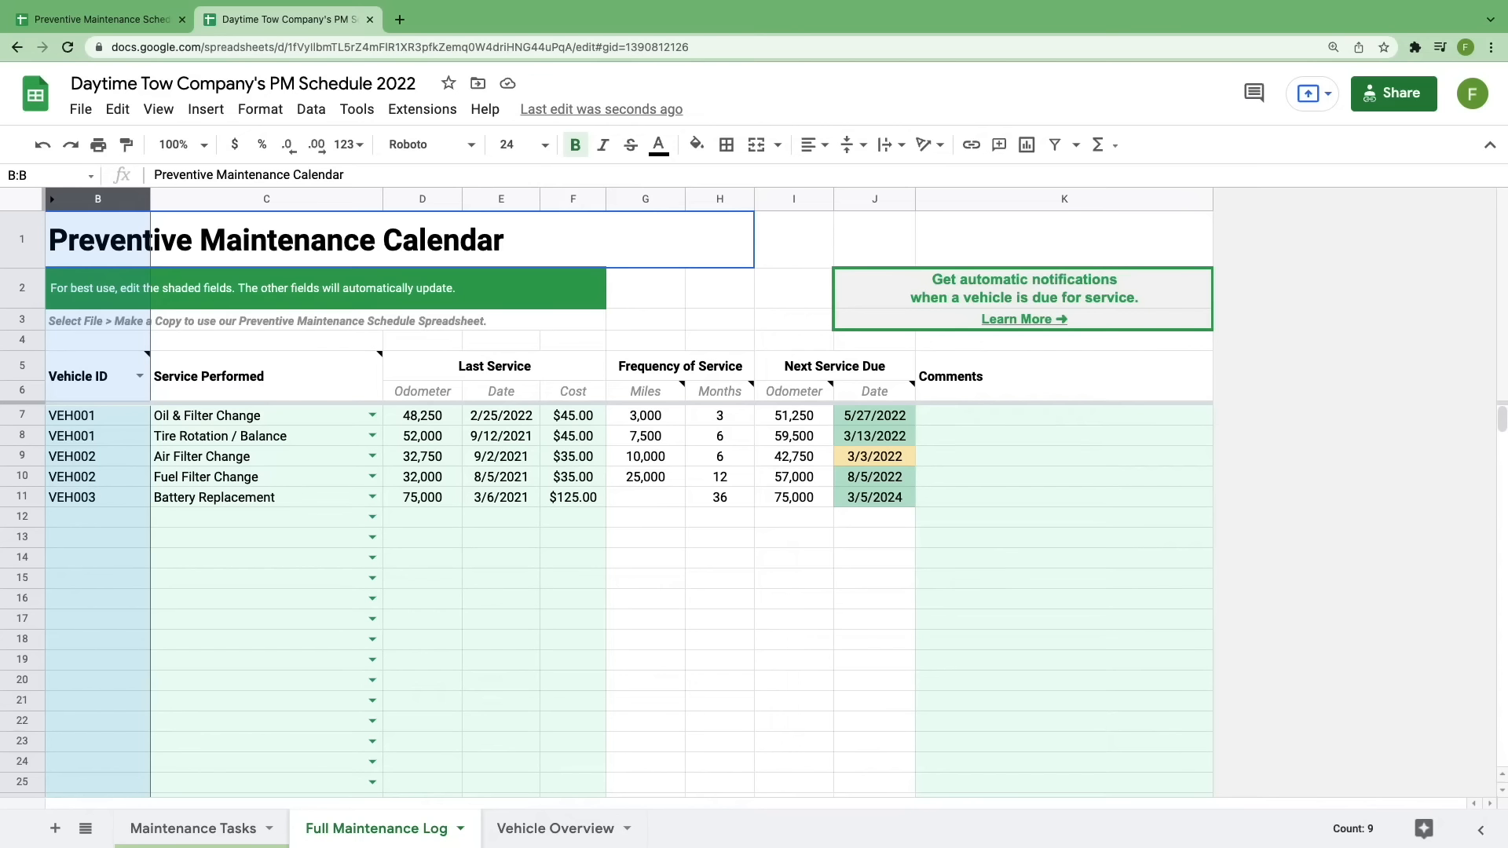
- Re-sort the maintenance log by next service due date, earliest first, accepting the edit warning
left_click(904, 199)
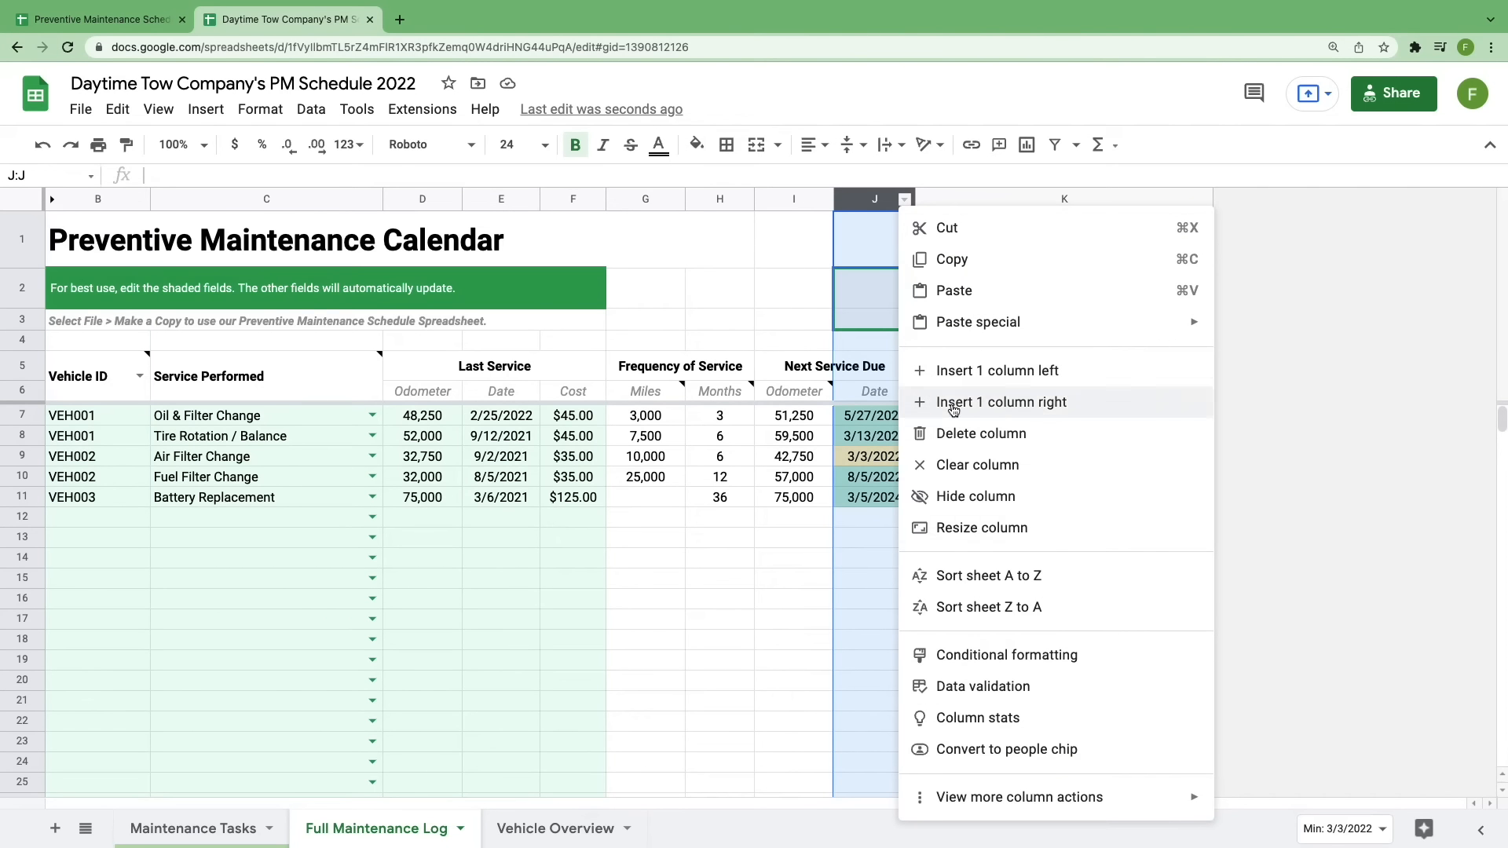
left_click(1045, 573)
left_click(970, 554)
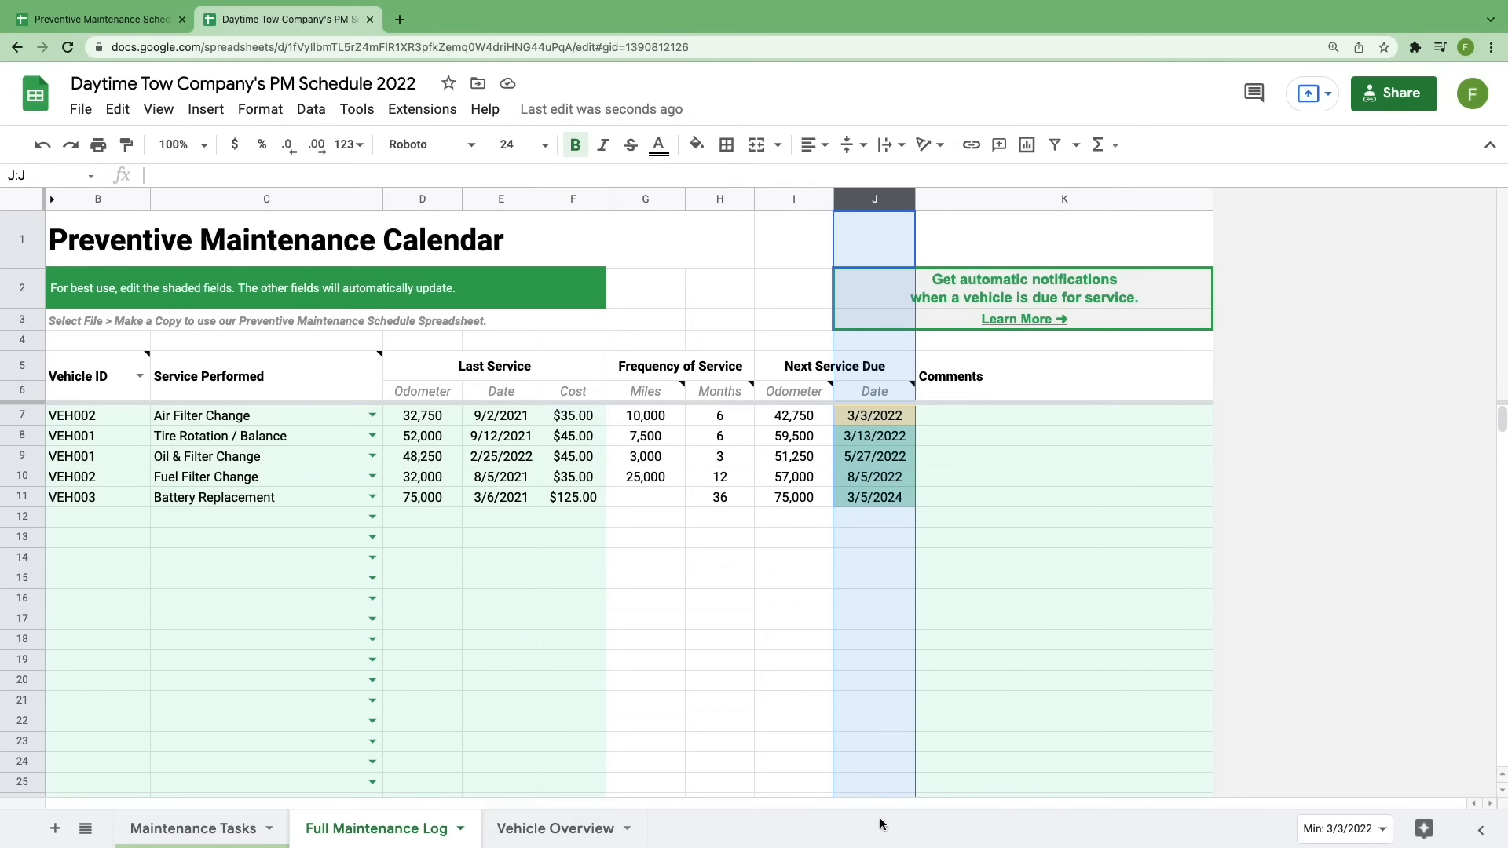
- View individual vehicles' maintenance schedules in the Vehicle Overview sheet, including VEH003, finishing on VEH001
left_click(589, 829)
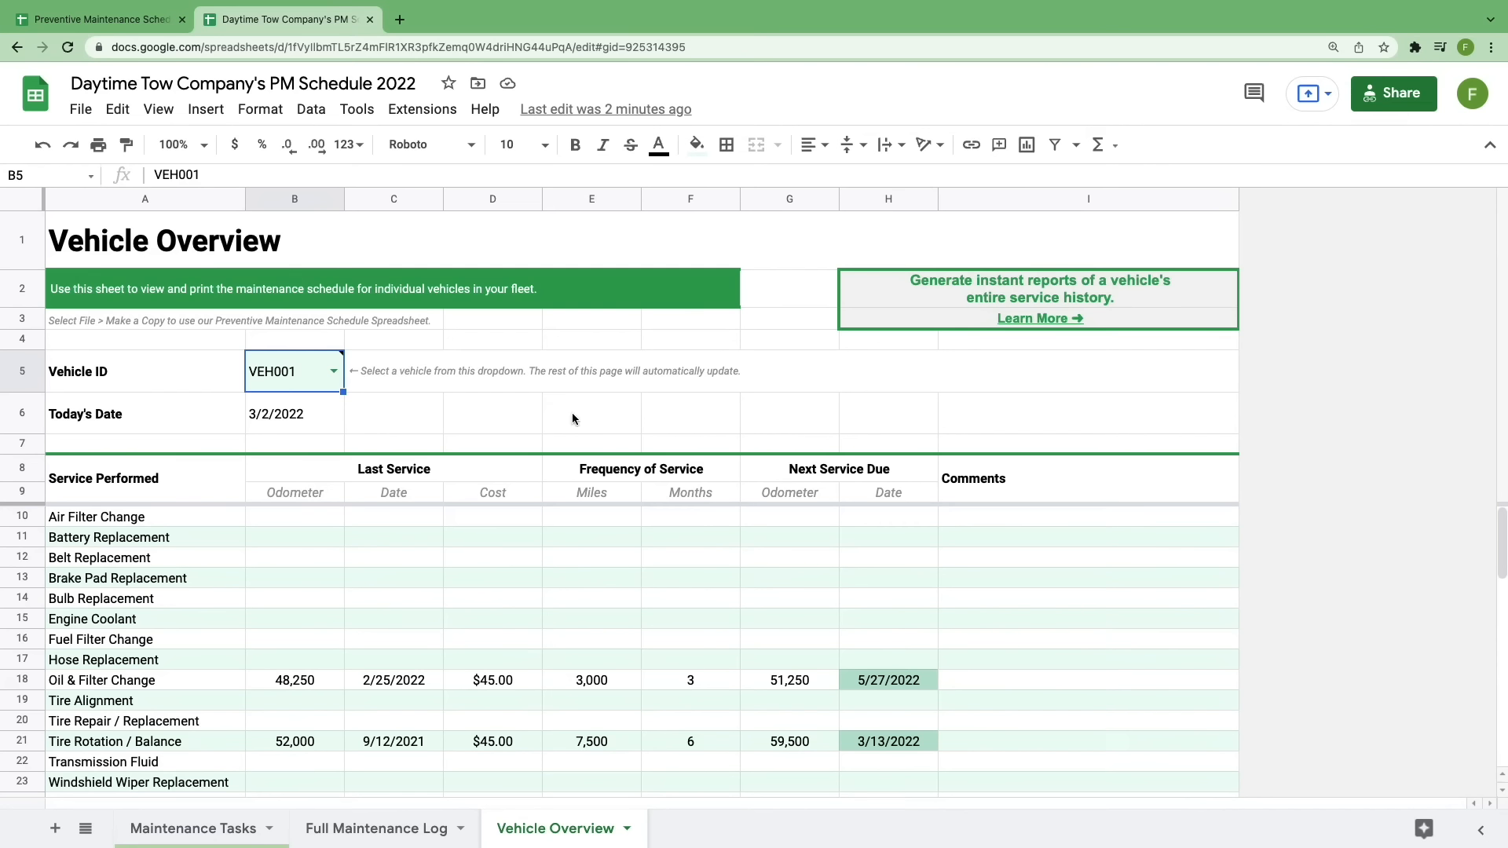
left_click(334, 374)
left_click(316, 414)
left_click(335, 374)
left_click(314, 457)
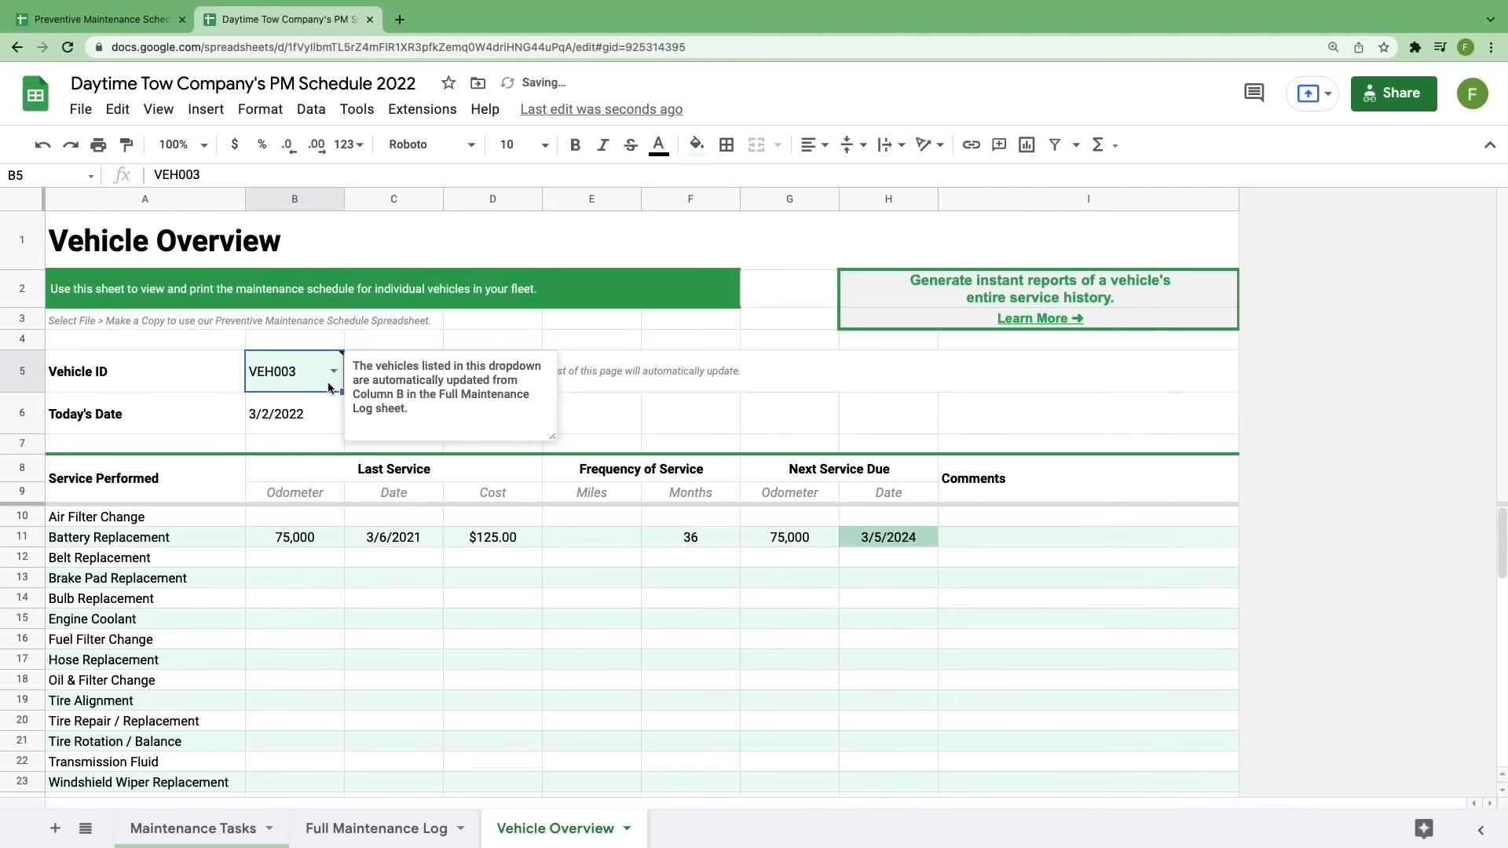
left_click(334, 371)
left_click(306, 432)
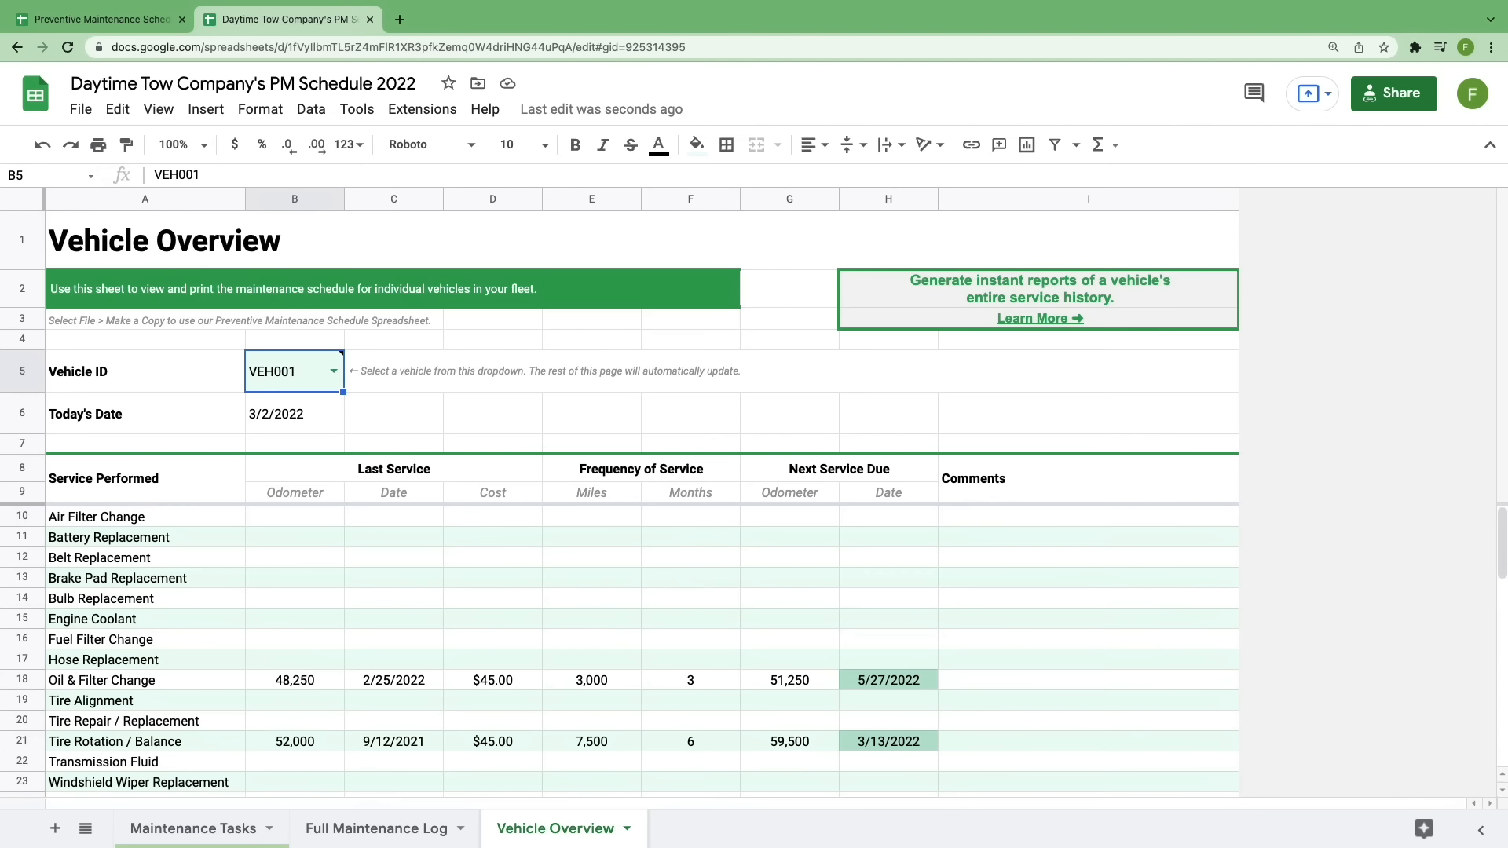
- Set up printing of VEH001's Vehicle Overview limited to the selected rows 1 to 23
left_click_drag(19, 244, 29, 586)
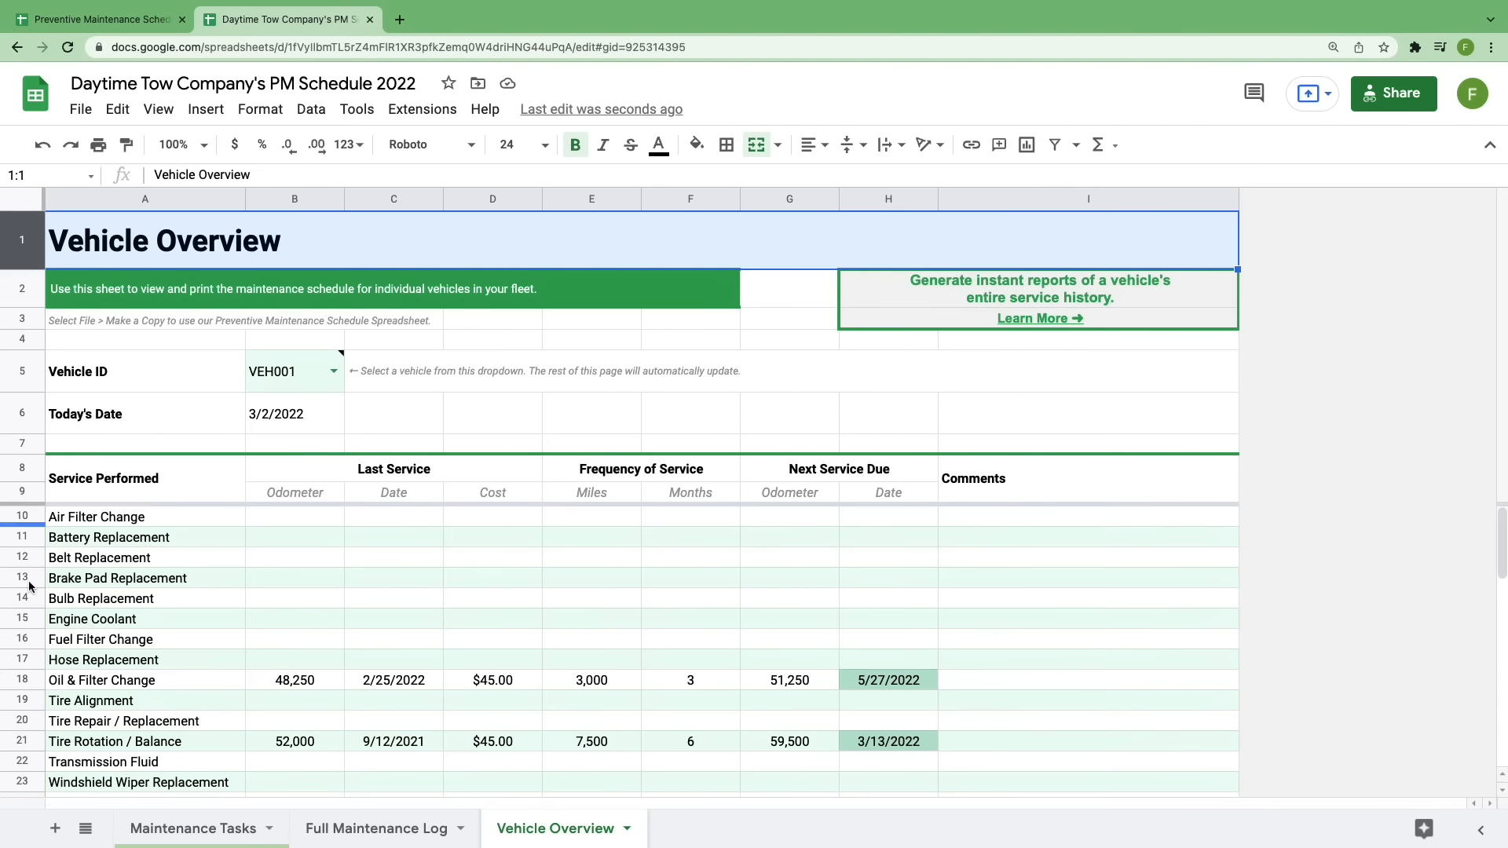
left_click(24, 783, "shift")
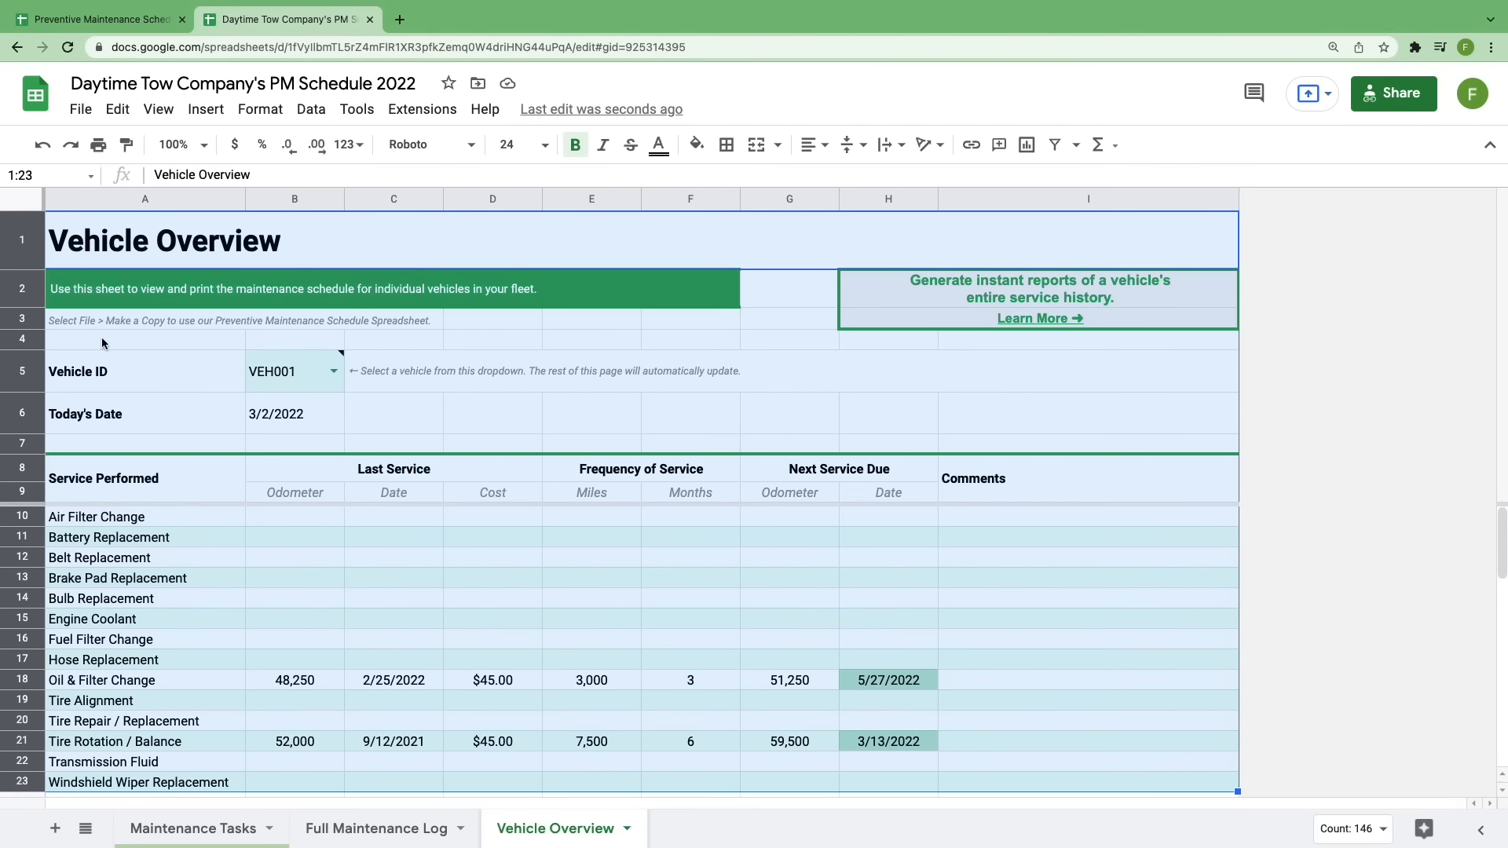
left_click(81, 109)
left_click(212, 693)
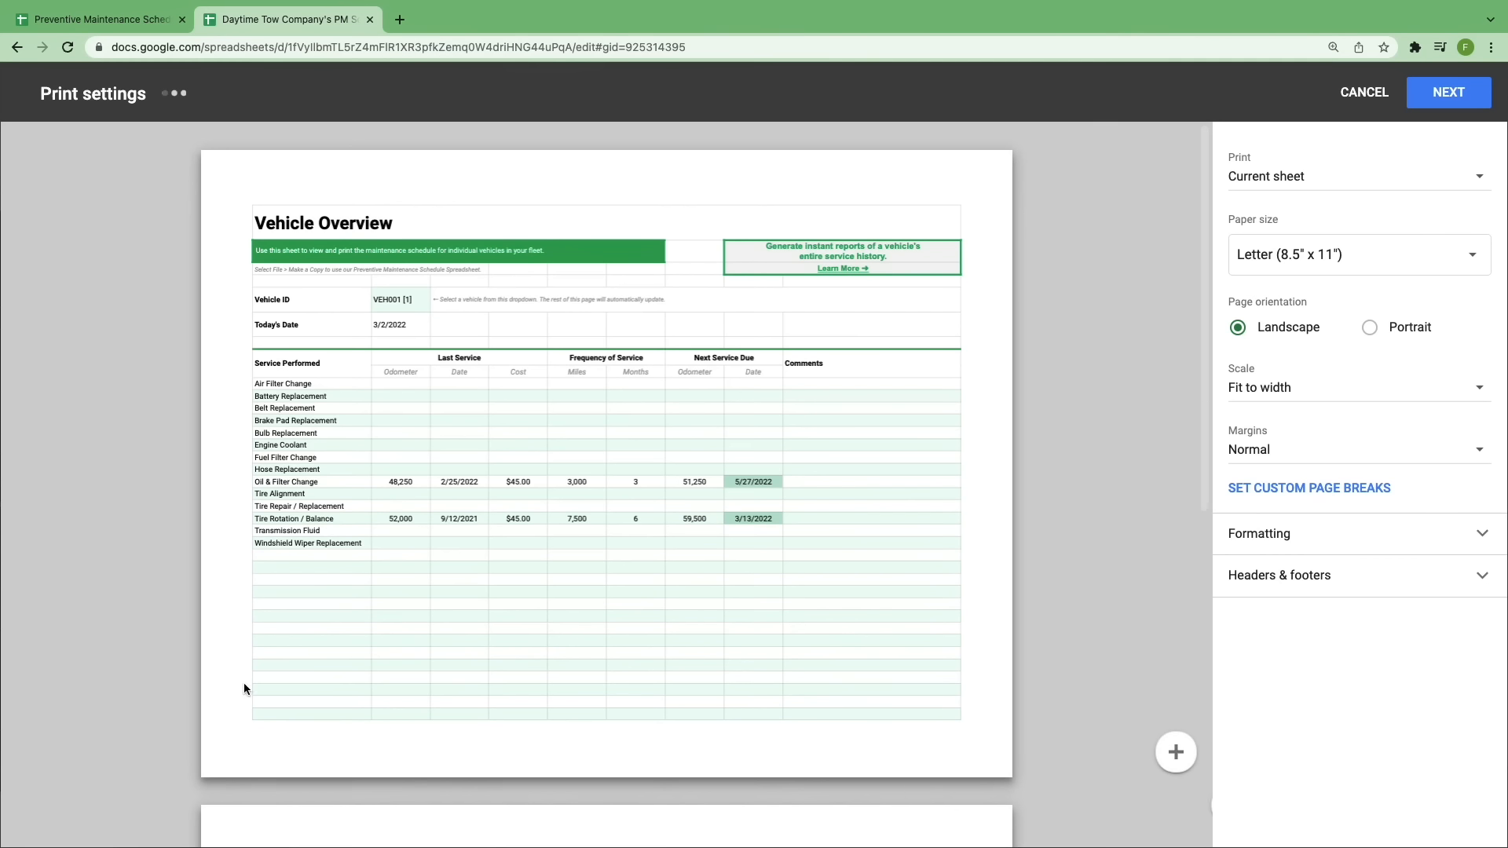
left_click(1303, 177)
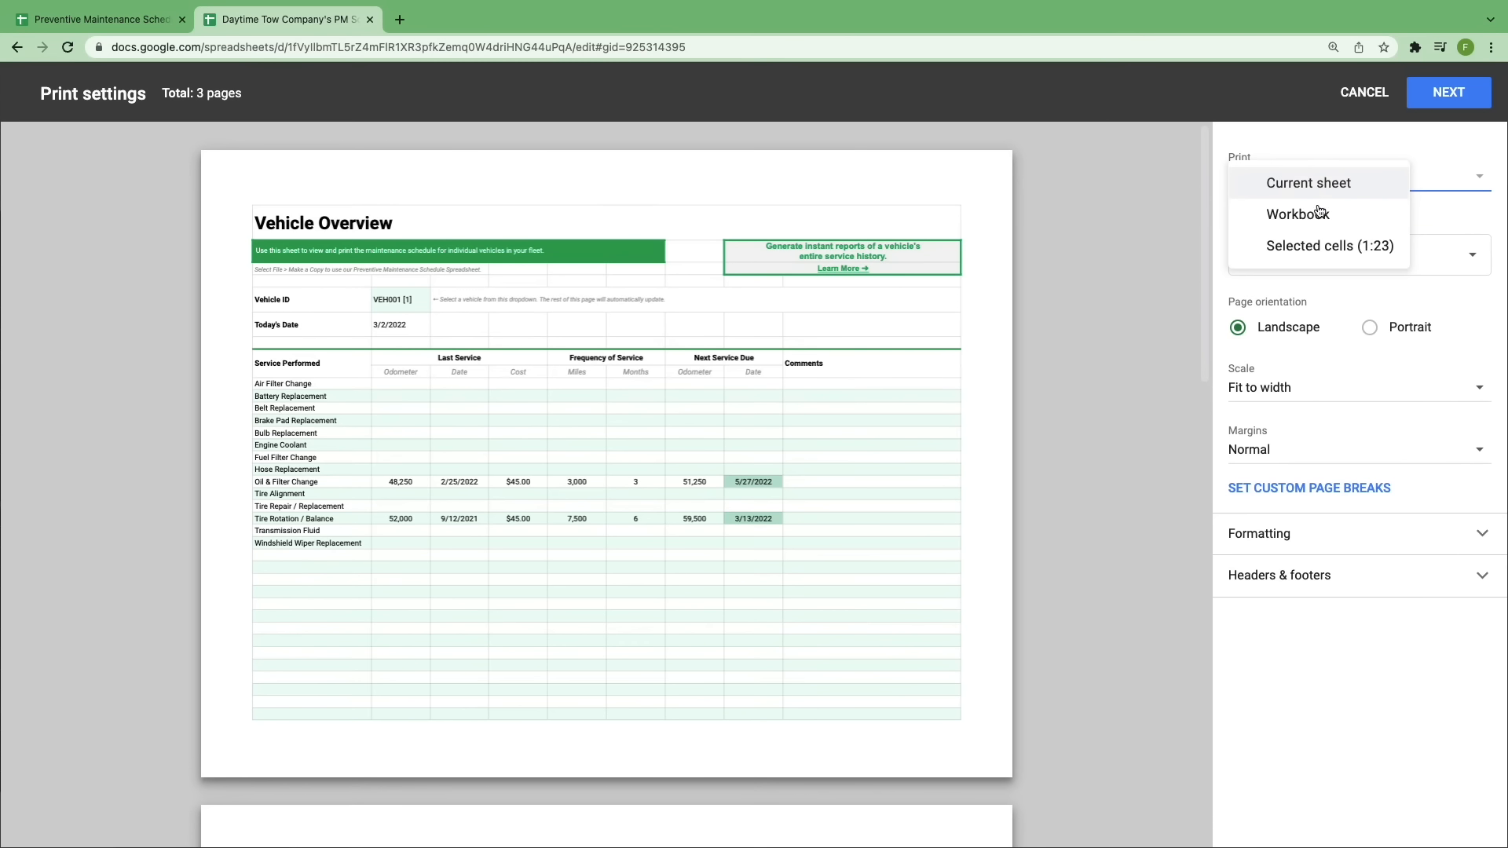
left_click(1324, 250)
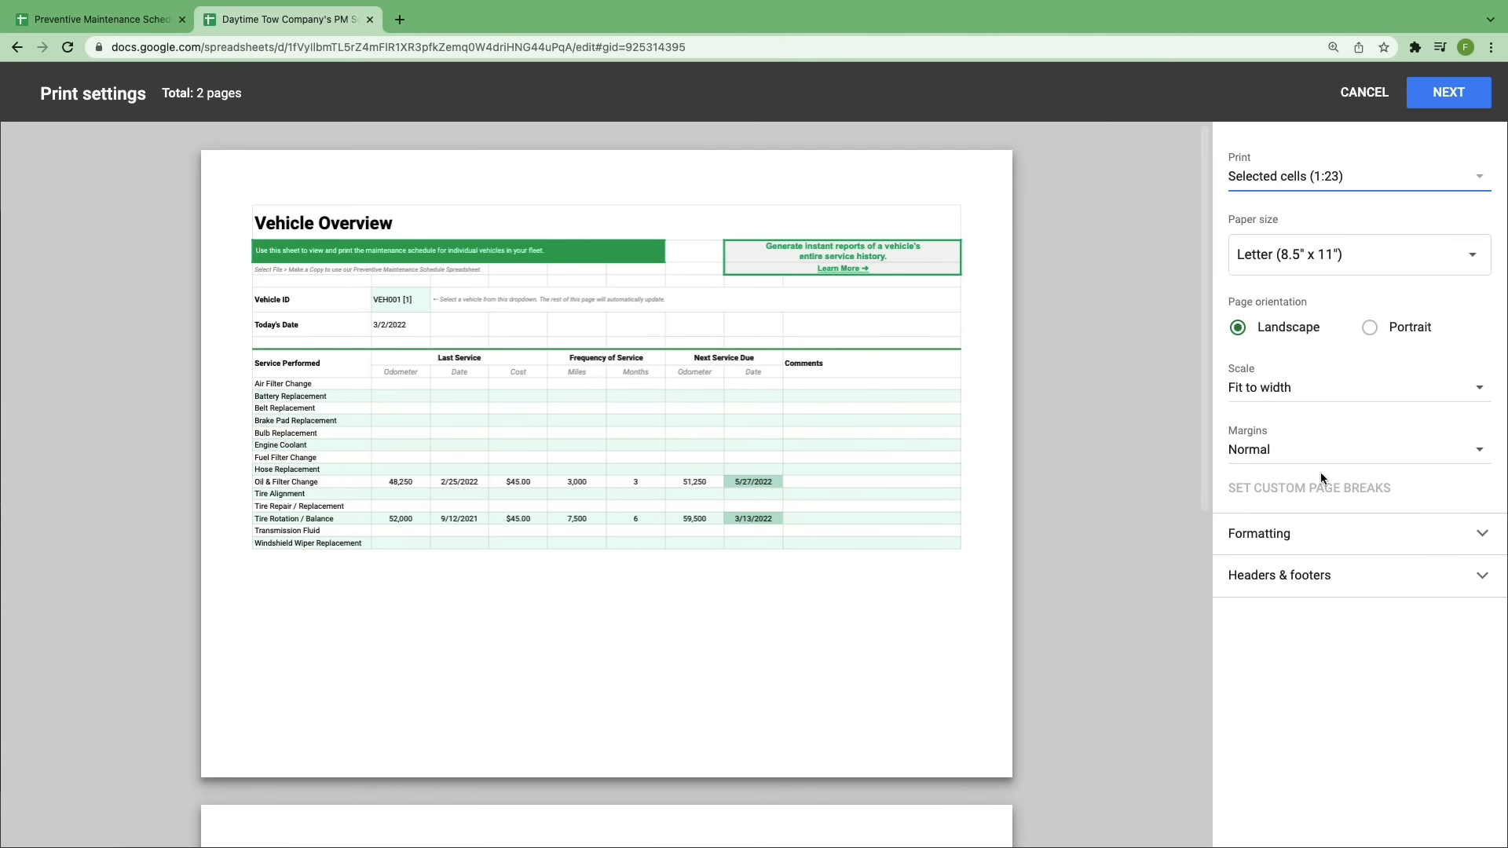
- Exclude notes from the Vehicle Overview printout and proceed with printing
left_click(1322, 538)
left_click(1305, 612)
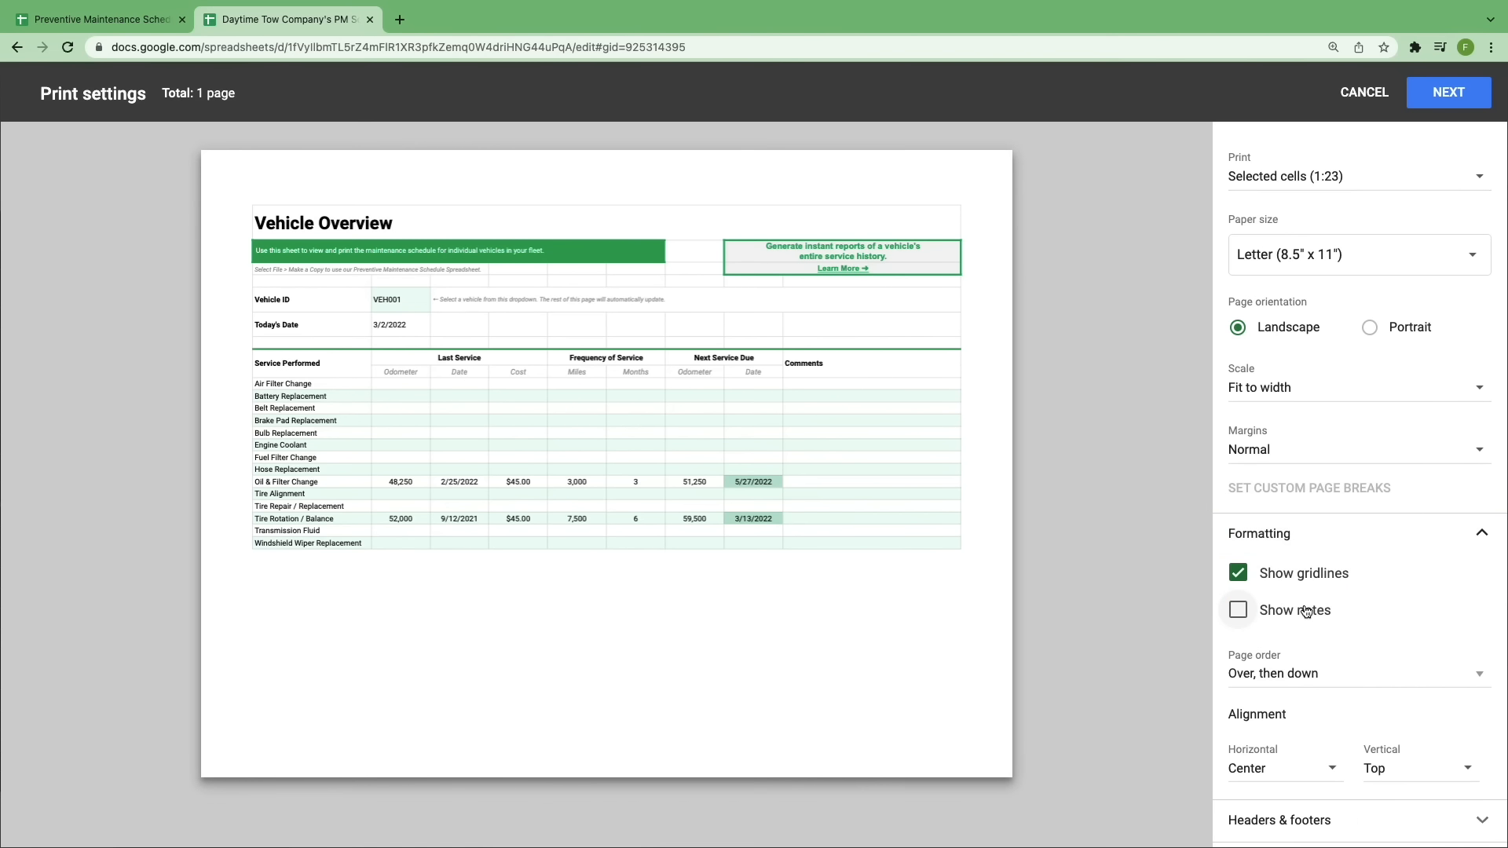
left_click(1447, 93)
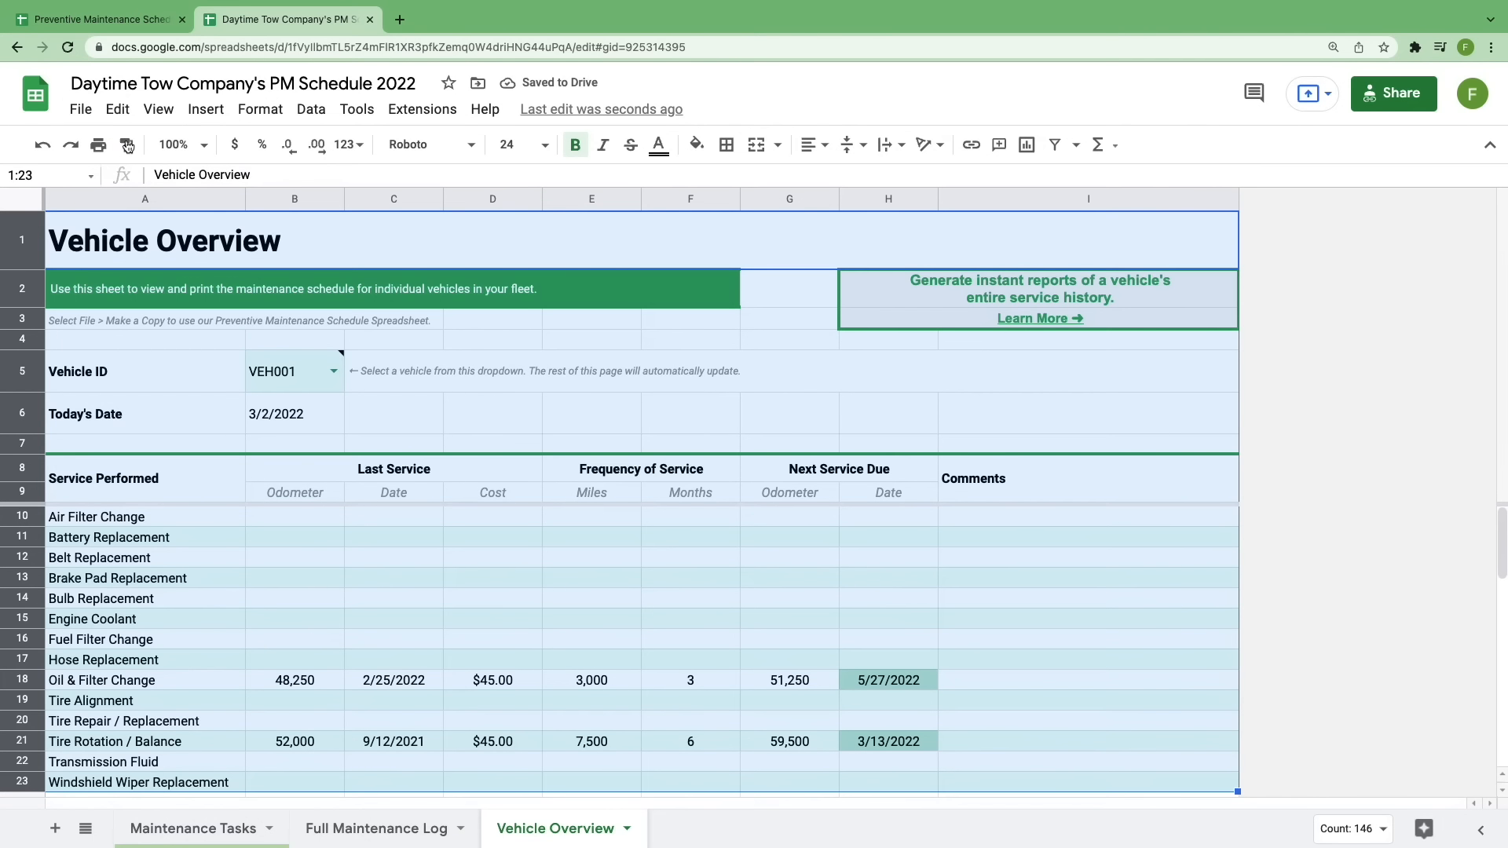
- Examine the file formats available for downloading the spreadsheet, including PDF
left_click(90, 120)
mouse_move(233, 364)
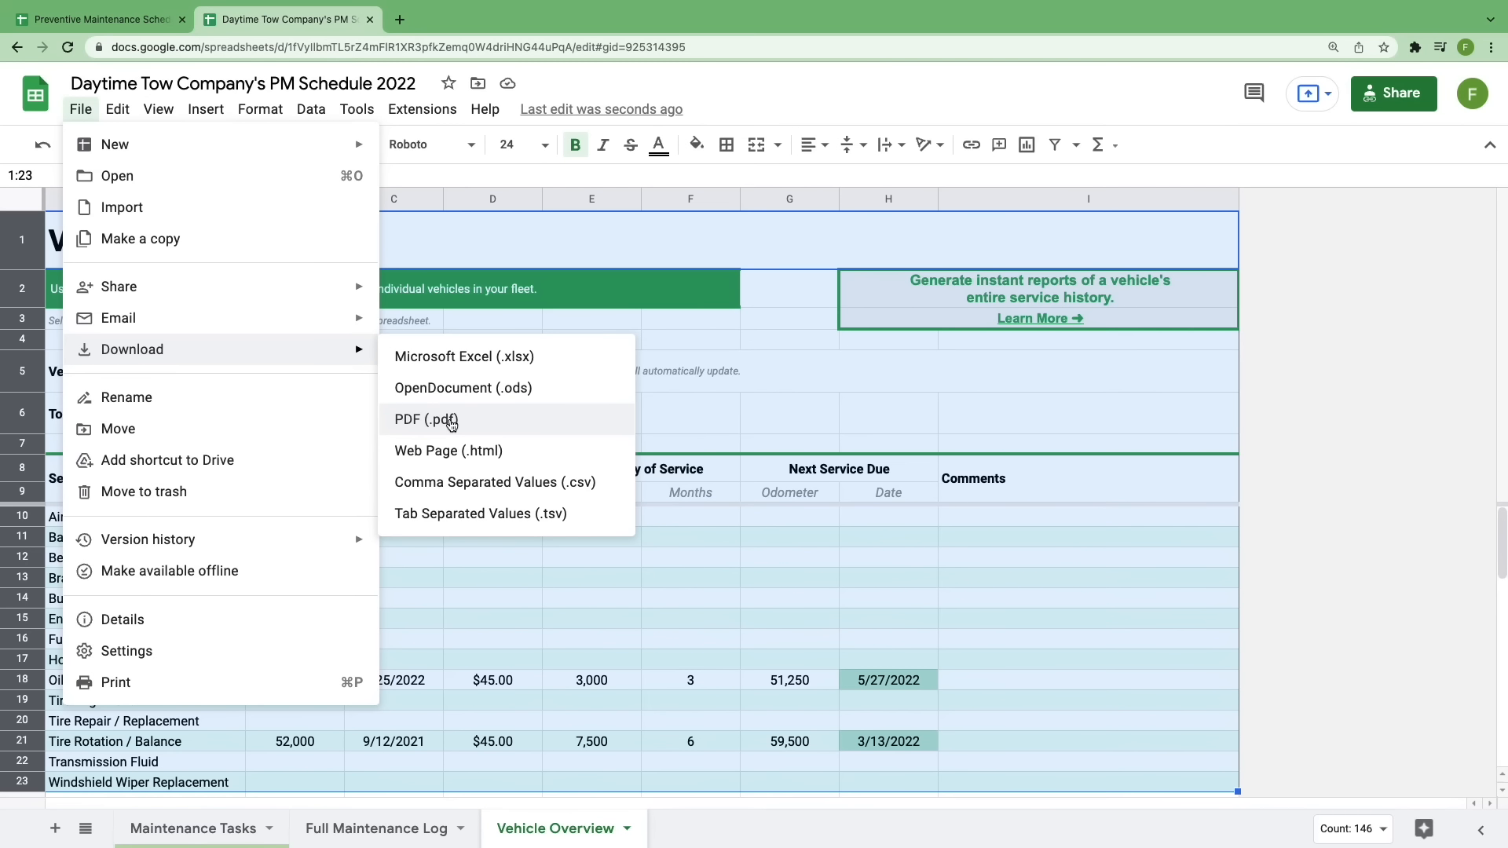
left_click(790, 410)
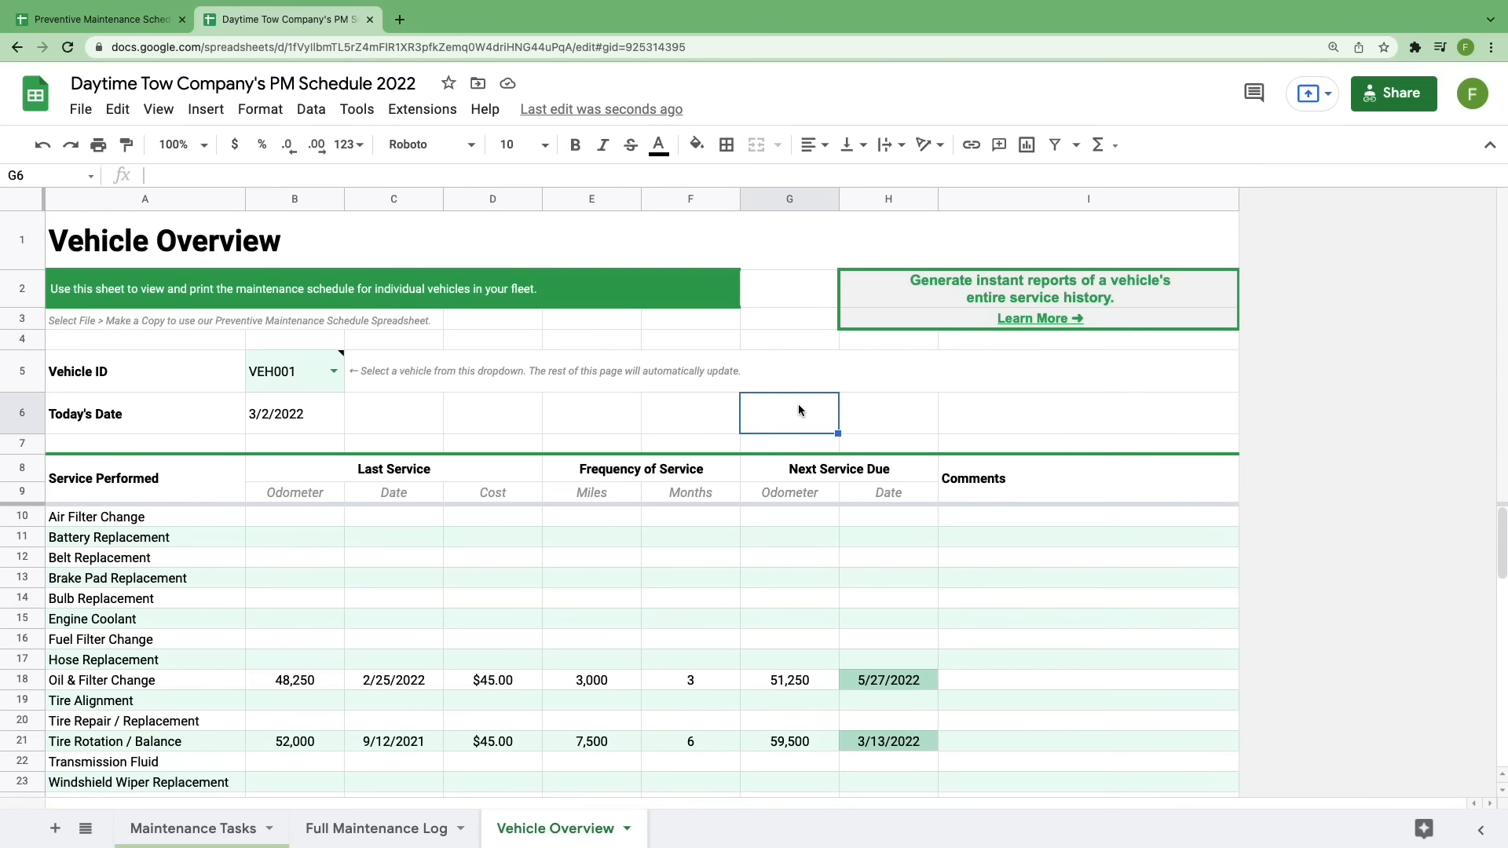
left_click(1165, 782)
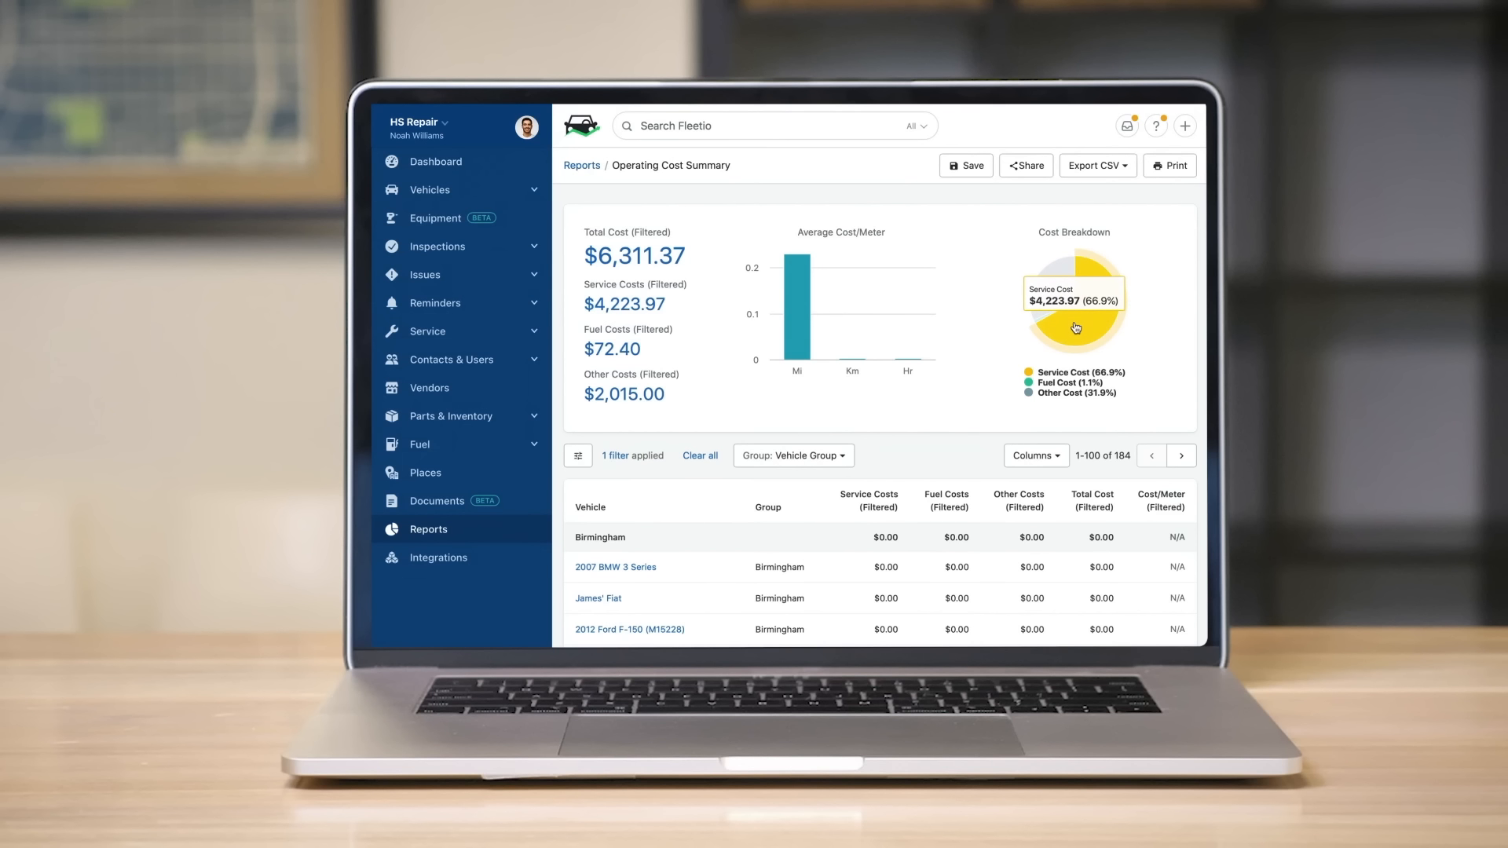
mouse_move(1053, 297)
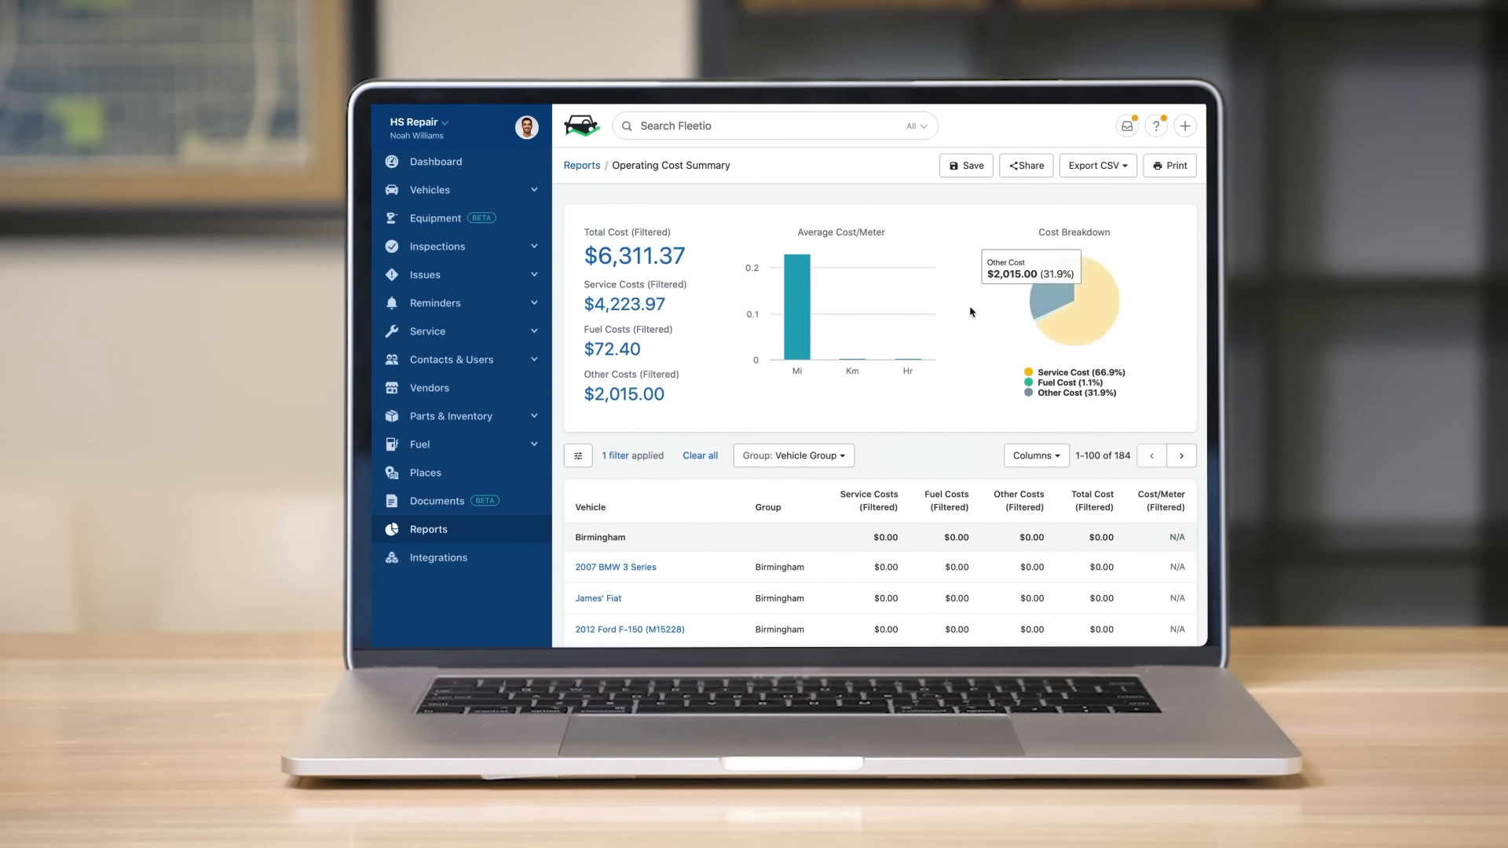
mouse_move(795, 325)
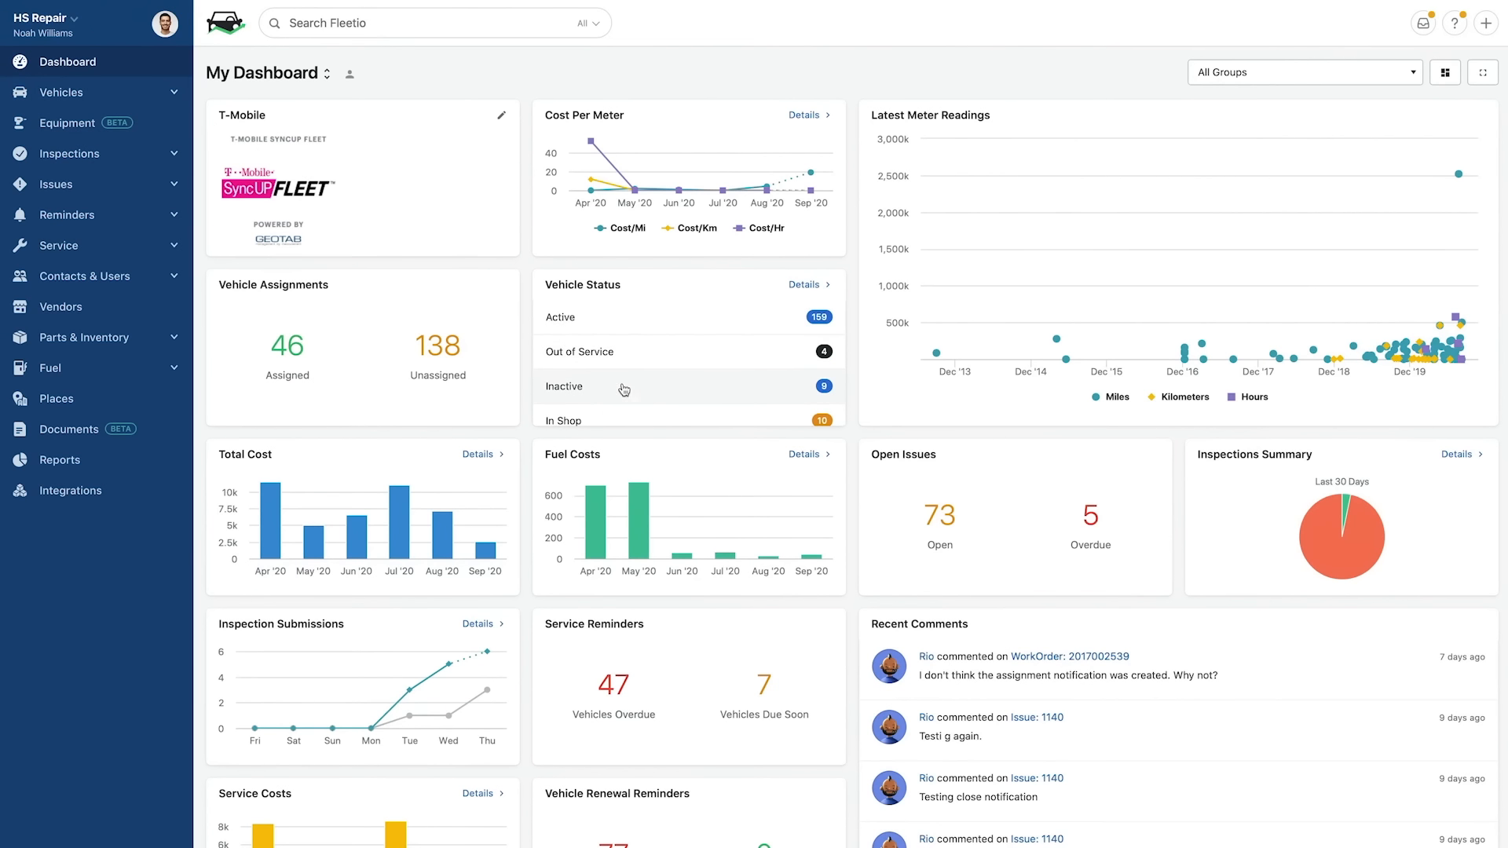
mouse_move(644, 499)
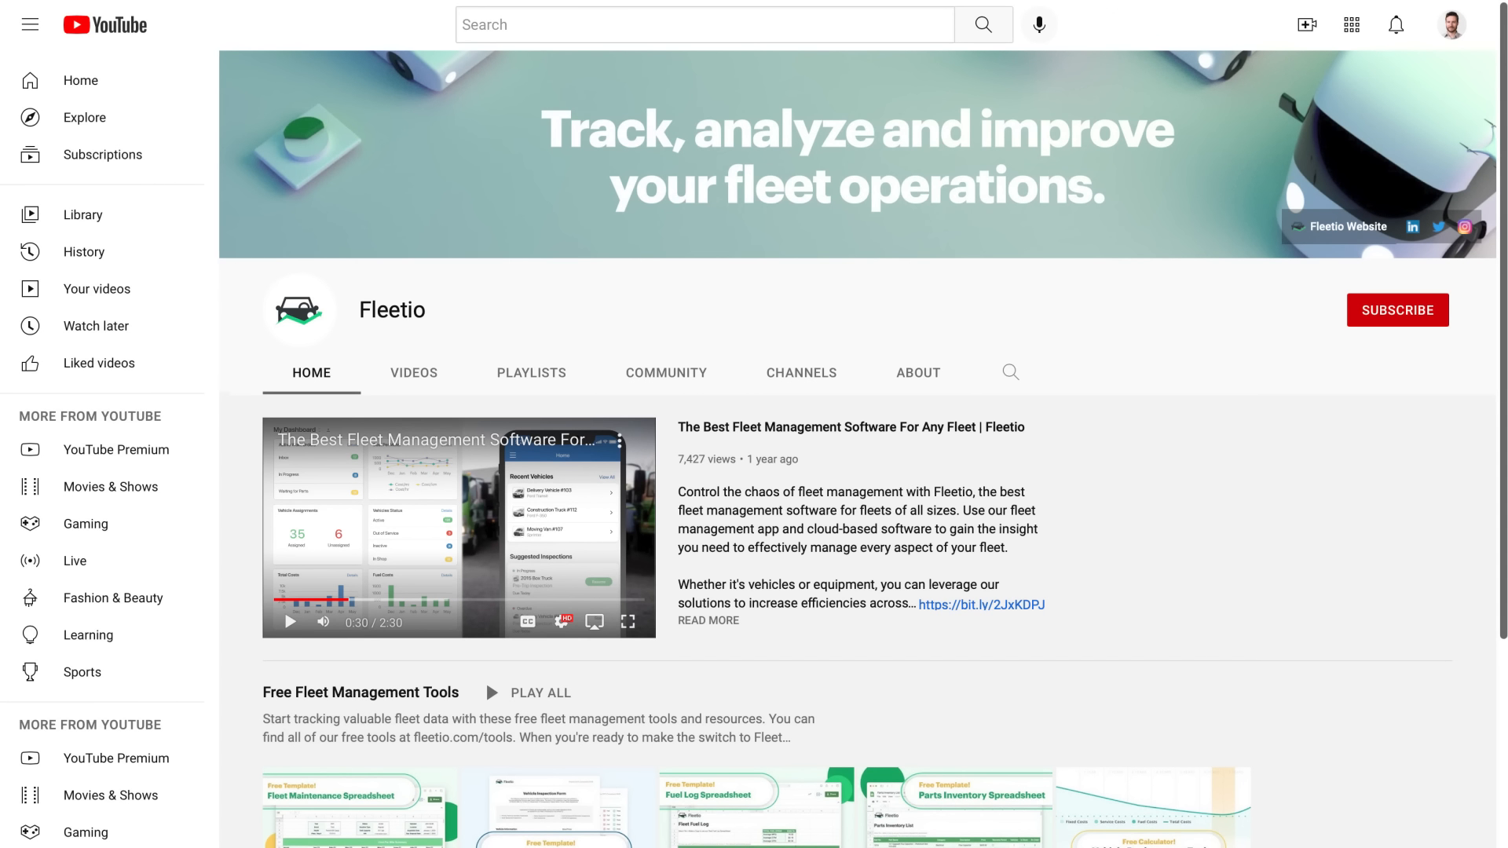
scroll(754, 424, "down", 3)
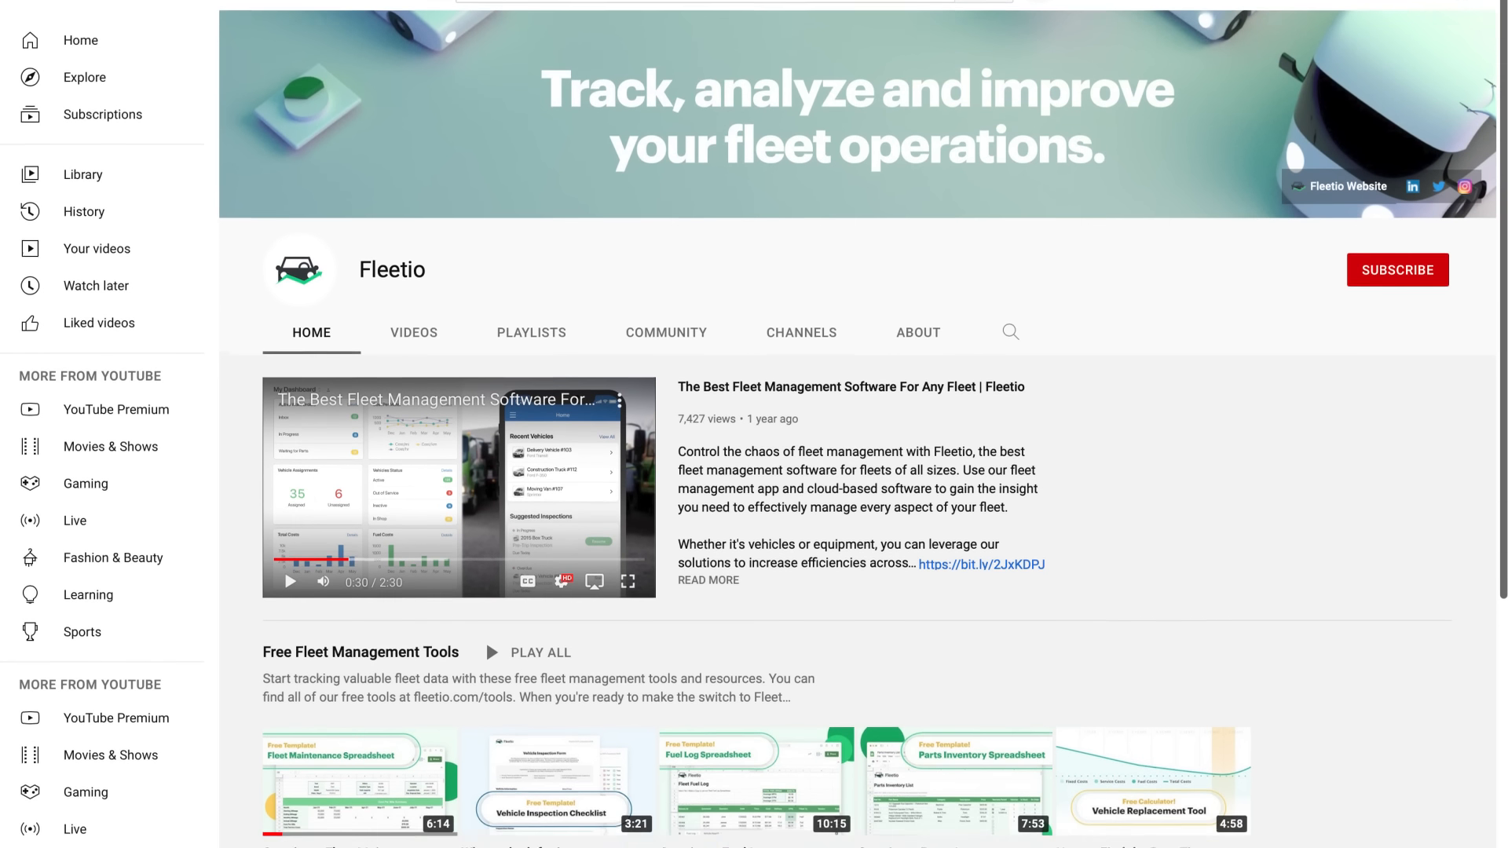